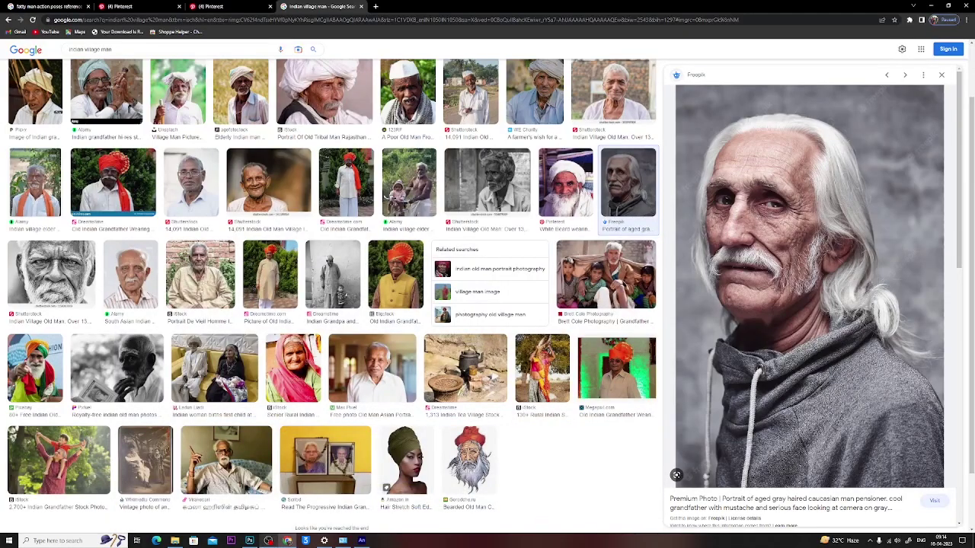
Step: Switch from Chrome to the untitled Photoshop document with its blank grey canvas
click(249, 540)
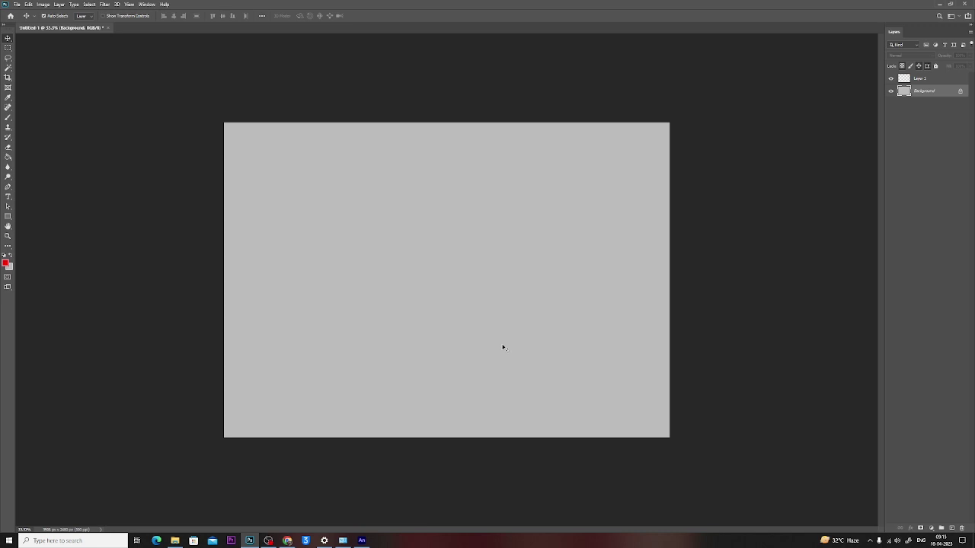
Step: Copy the turbaned Senior Rural Indian Grandfather photo from Google Images, then return to Photoshop
click(287, 540)
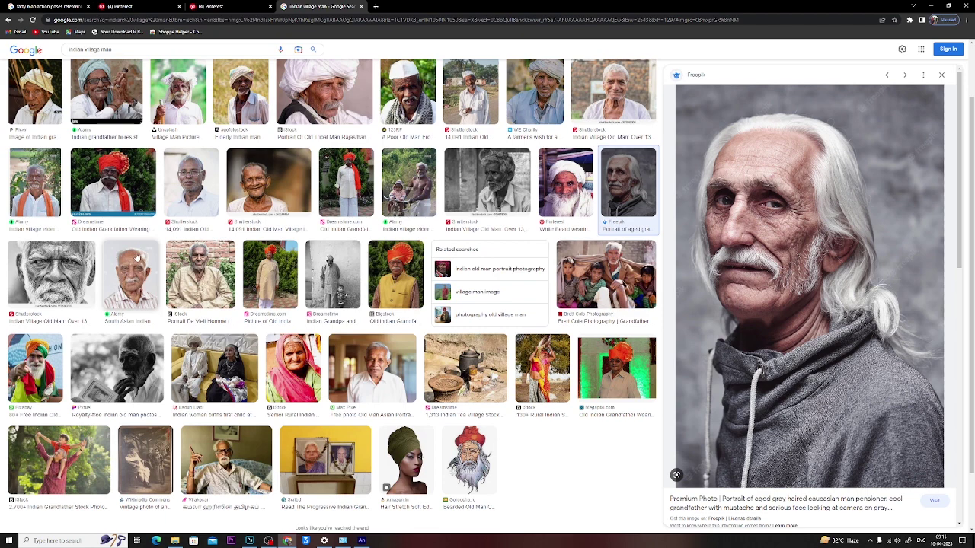
scroll(827, 350, down, 5)
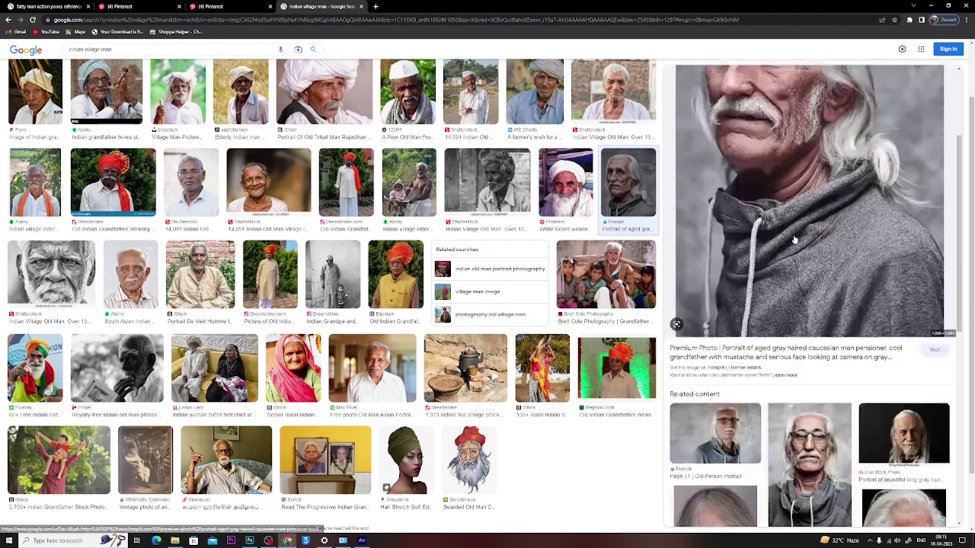
click(809, 350)
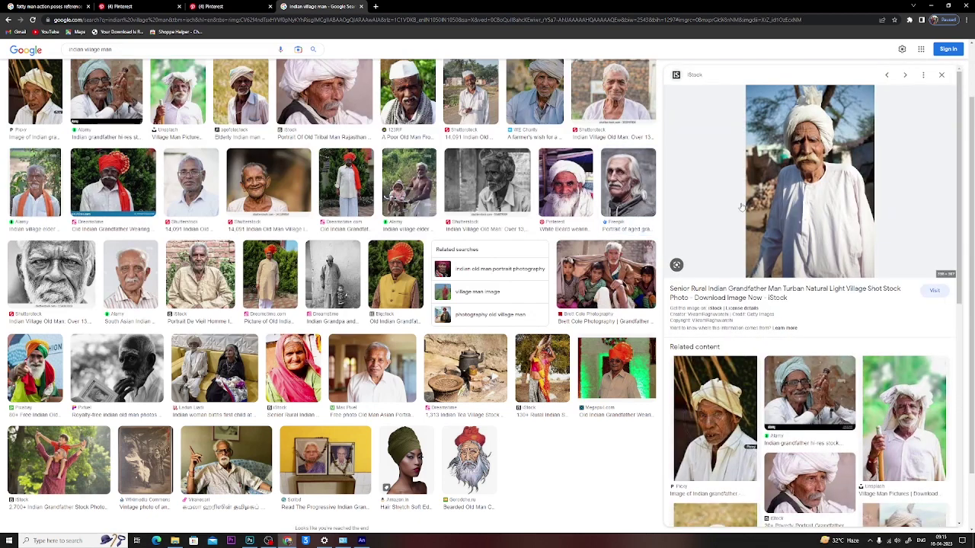
right_click(785, 203)
click(799, 292)
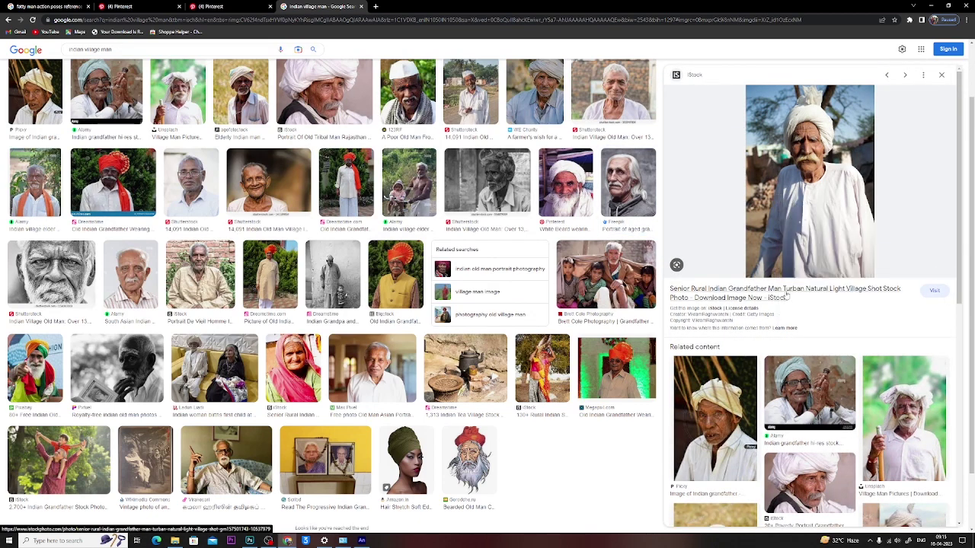
click(249, 541)
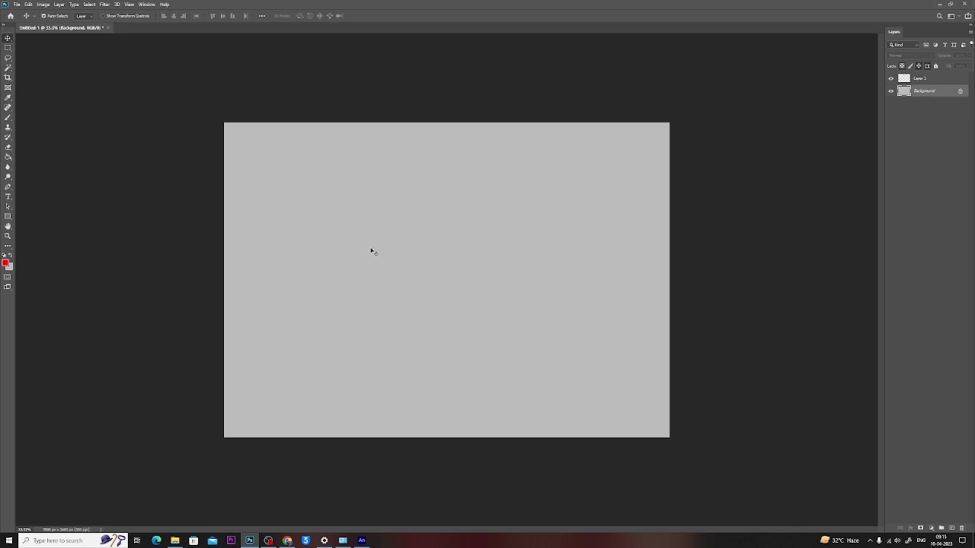
Step: Paste the grandfather photo as Layer 2, enlarged and resting in the canvas's lower-left
key(ctrl+v)
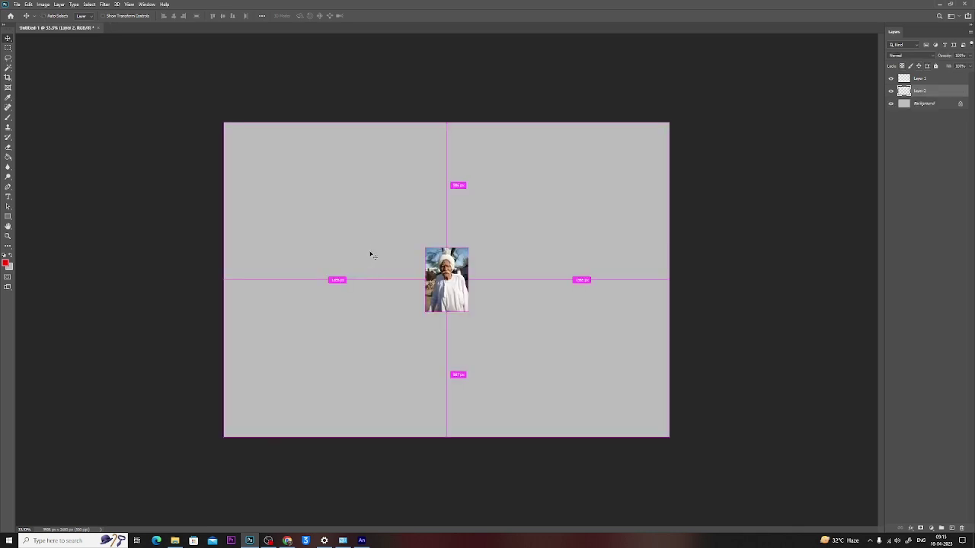
key(ctrl+t)
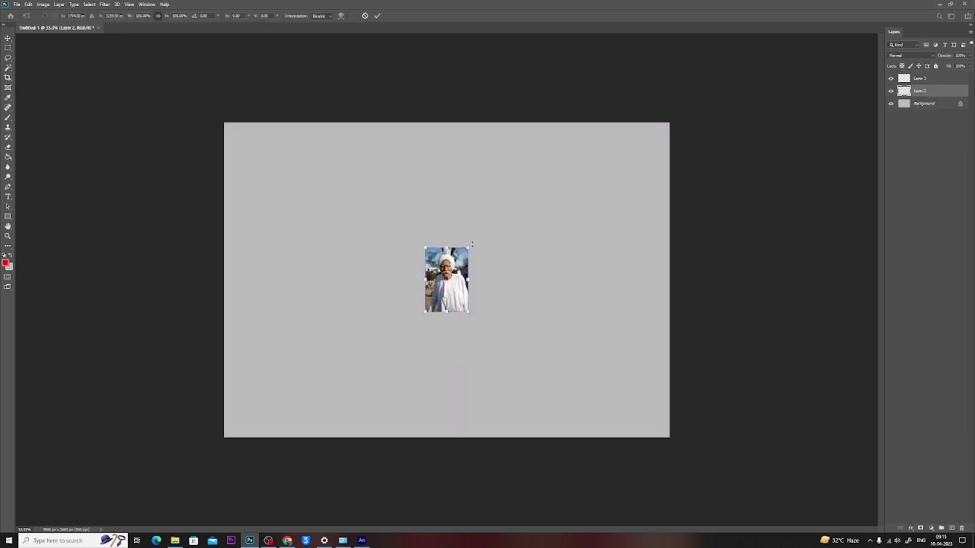
drag(471, 243, 550, 122)
drag(460, 243, 297, 374)
drag(388, 253, 482, 113)
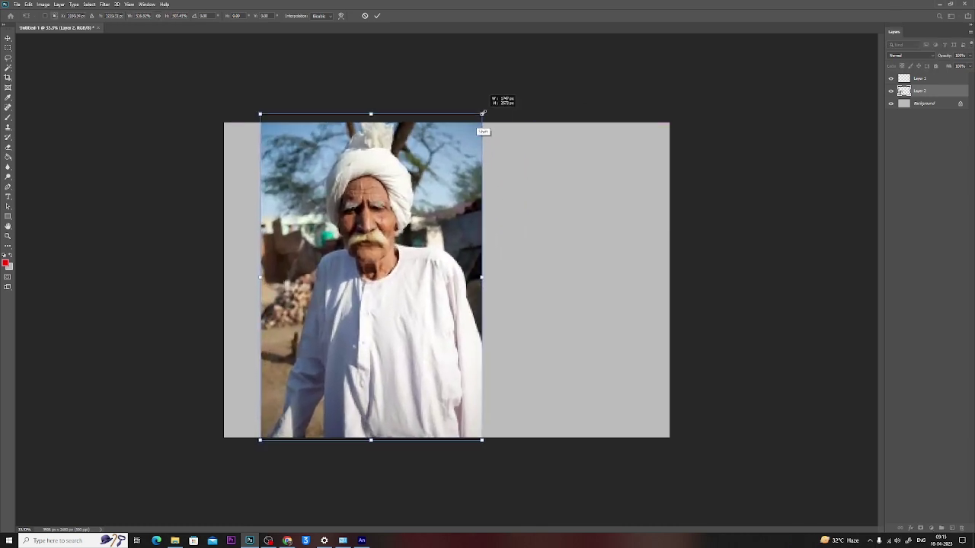
drag(405, 234, 352, 296)
key(Return)
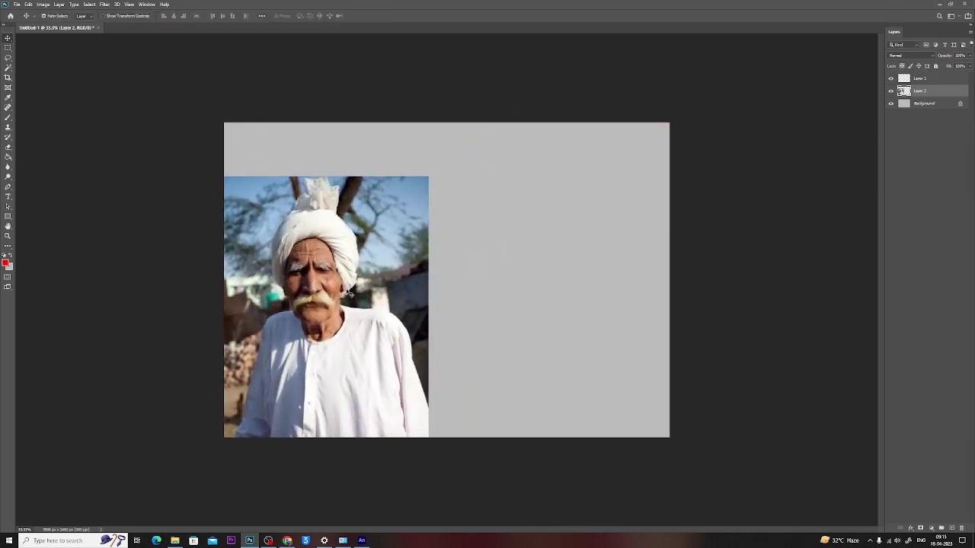
Step: Zoom to 100% on the man's face and ready Layer 1 for brush drawing
key(z)
click(317, 297)
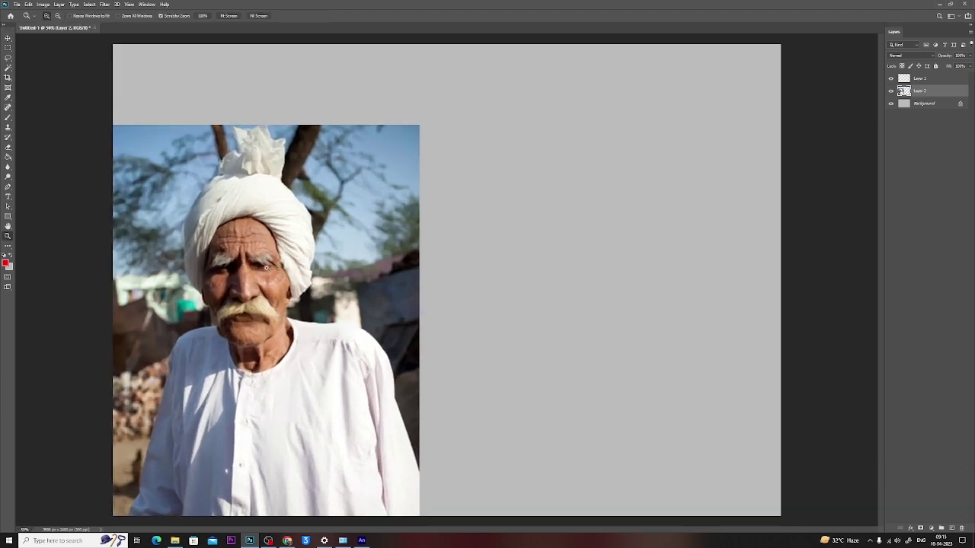
click(292, 328)
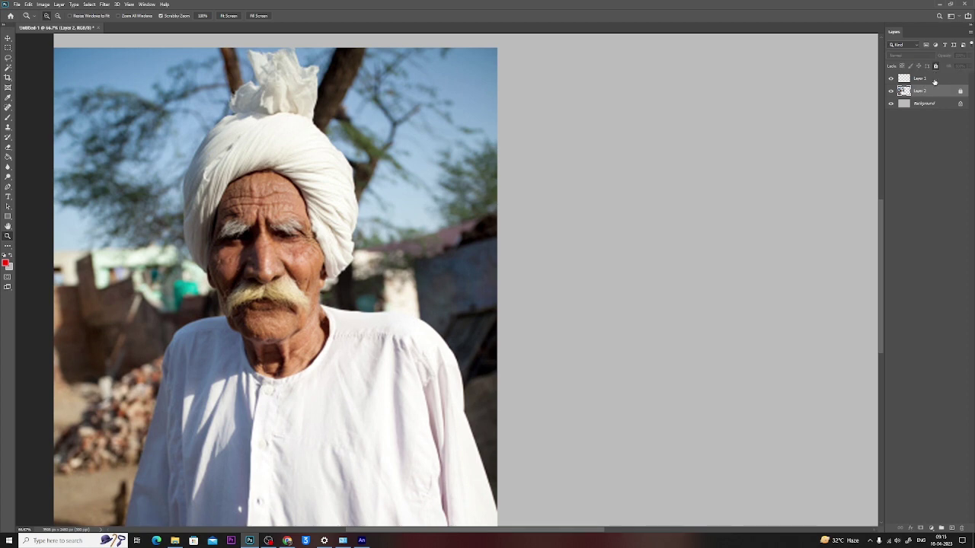
click(918, 82)
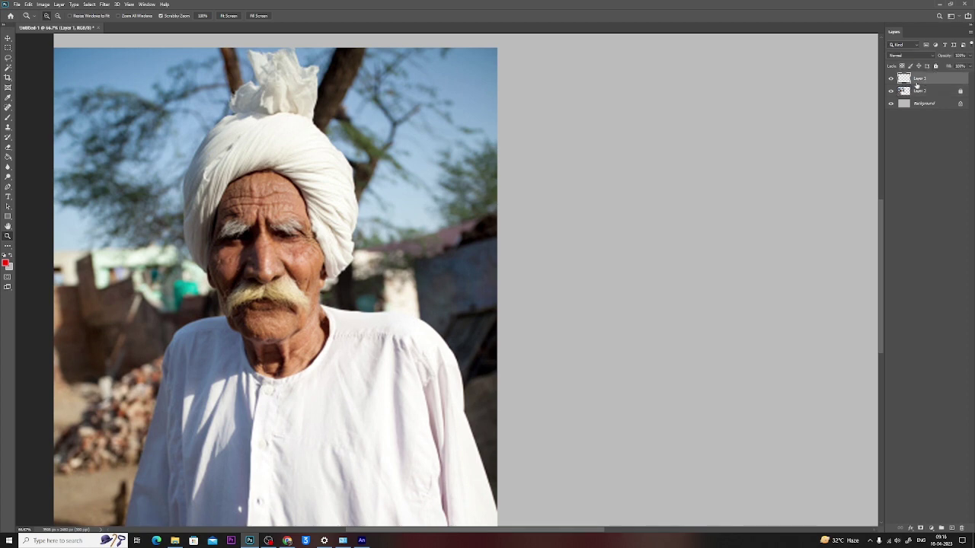
click(270, 279)
key(b)
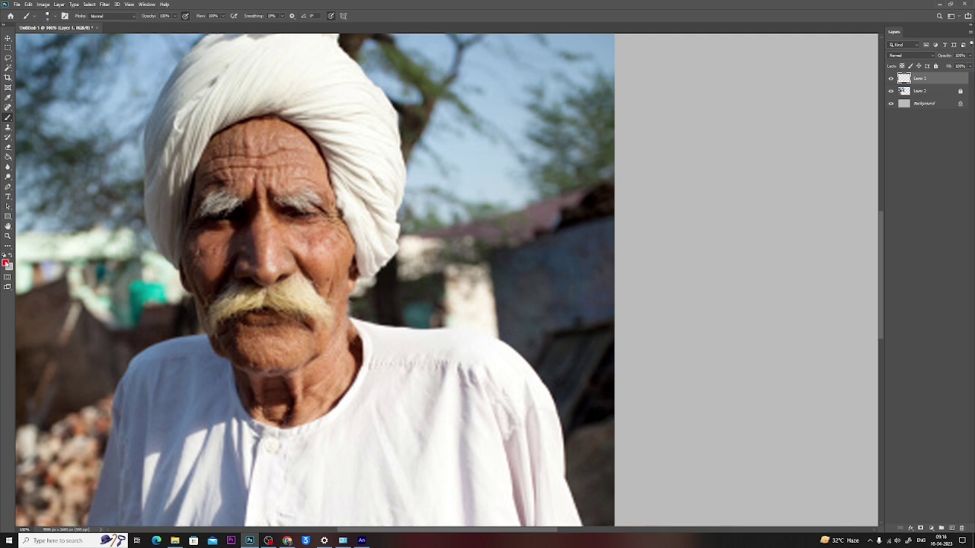
Step: Set the foreground colour to black and draw two frown lines and the nose's right side
click(6, 262)
click(393, 226)
click(546, 138)
drag(257, 174, 255, 194)
drag(268, 175, 268, 216)
mouse_move(287, 245)
mouse_down()
mouse_move(293, 268)
mouse_move(279, 251)
mouse_up()
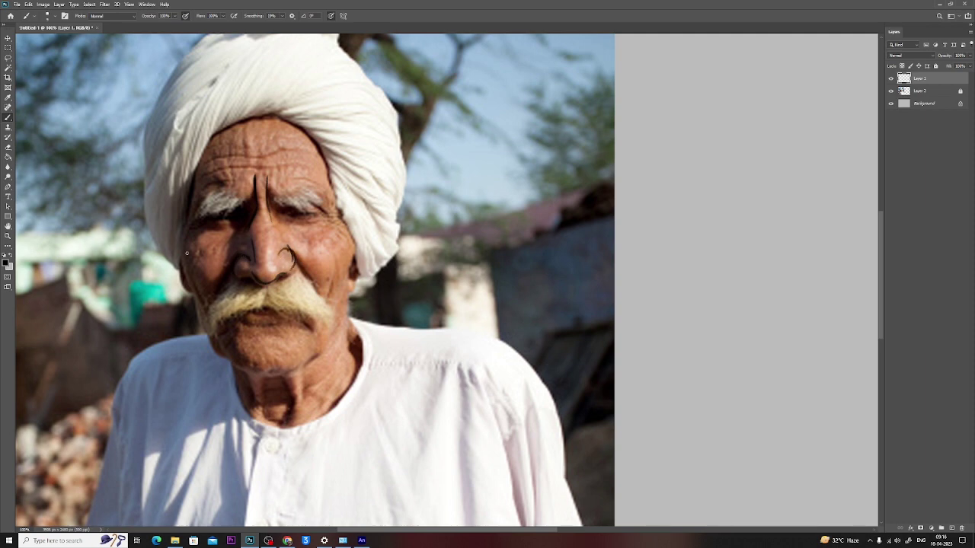
Step: Trace both cheeks down to the jaw and chin, including the right temple
mouse_move(187, 253)
mouse_down()
mouse_move(198, 319)
mouse_move(244, 373)
mouse_move(289, 372)
mouse_move(318, 354)
mouse_move(325, 326)
mouse_up()
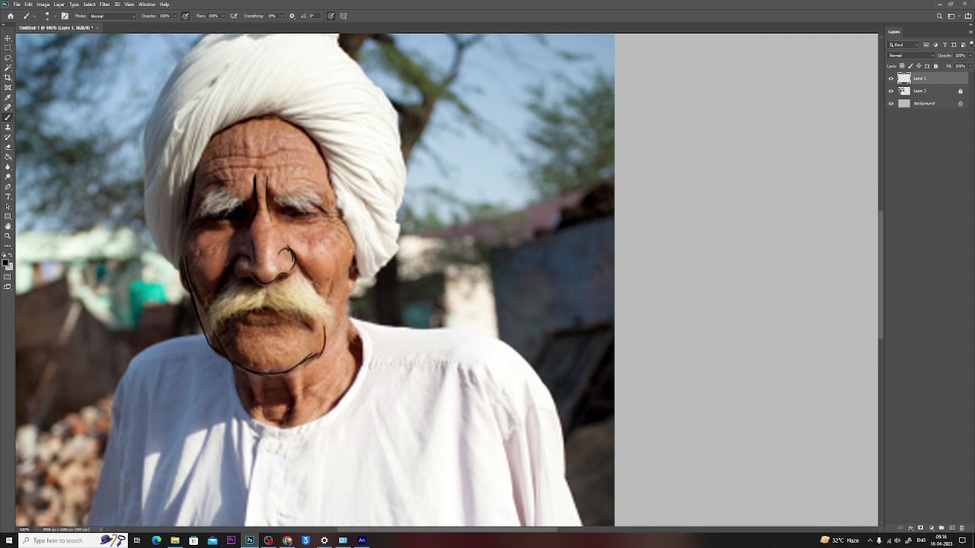
mouse_move(354, 252)
mouse_down()
mouse_move(341, 313)
mouse_move(317, 354)
mouse_up()
drag(333, 210, 354, 259)
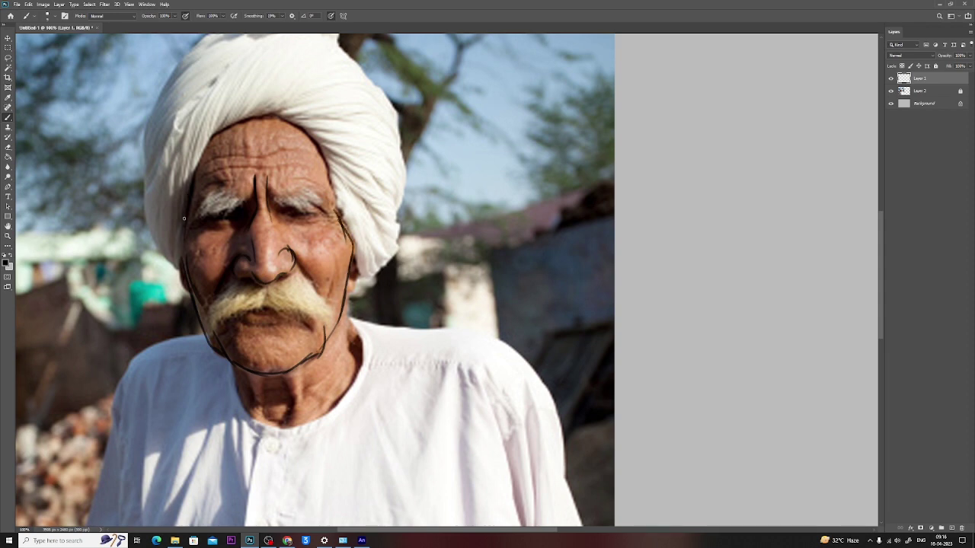
drag(182, 232, 182, 248)
Step: Darken both eyebrows and draw two forehead wrinkle lines
mouse_move(224, 209)
mouse_down()
mouse_move(236, 204)
mouse_move(224, 197)
mouse_up()
mouse_move(286, 198)
mouse_down()
mouse_move(315, 196)
mouse_move(306, 210)
mouse_move(317, 197)
mouse_up()
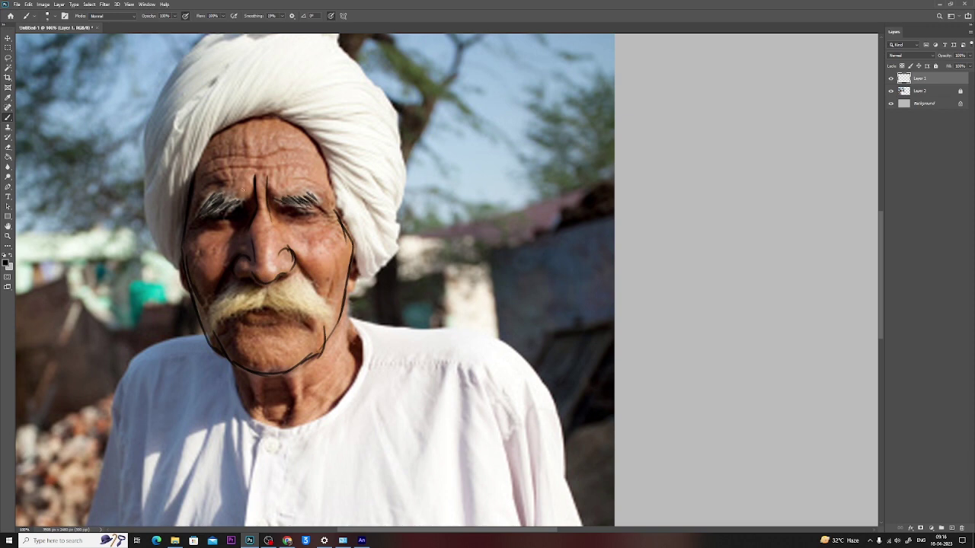
drag(204, 178, 309, 165)
drag(205, 163, 299, 152)
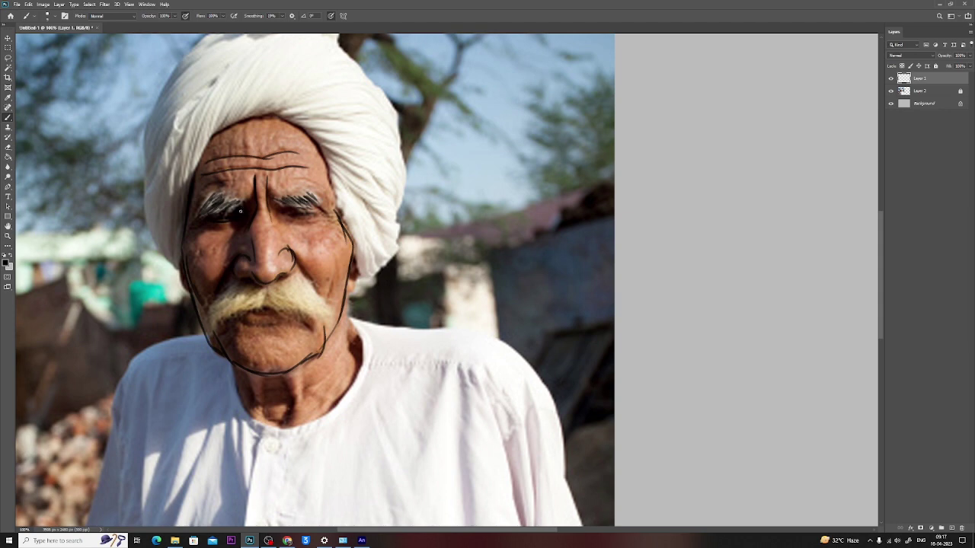
Step: Line the right eyebrow's lower edge and paint curved hair strokes across both moustache halves
drag(293, 208, 297, 214)
mouse_move(266, 295)
mouse_down()
mouse_move(230, 314)
mouse_move(231, 285)
mouse_move(207, 343)
mouse_move(251, 293)
mouse_up()
mouse_move(215, 327)
mouse_down()
mouse_move(263, 299)
mouse_move(320, 326)
mouse_up()
drag(294, 287, 323, 323)
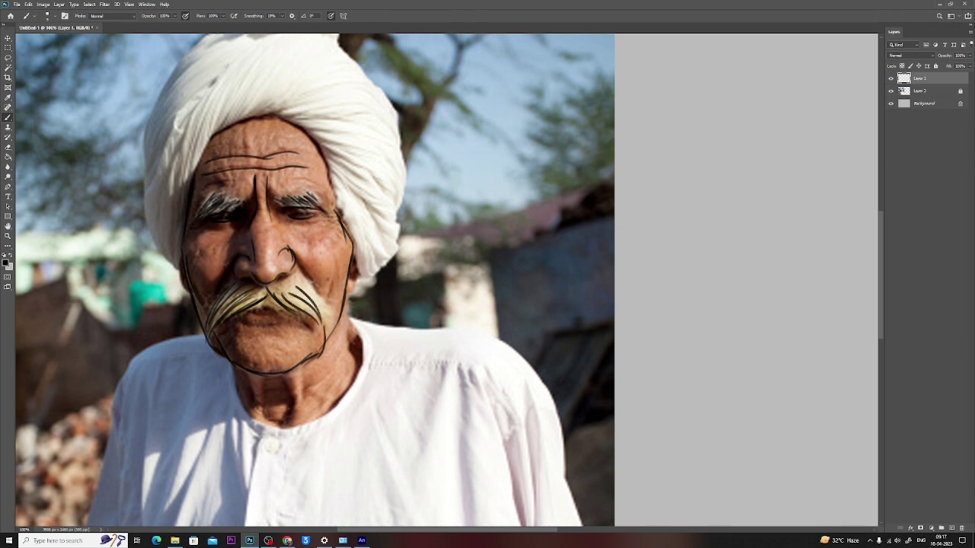
drag(302, 284, 324, 328)
drag(297, 279, 327, 331)
mouse_move(297, 302)
mouse_down()
mouse_move(321, 318)
mouse_move(297, 314)
mouse_move(323, 327)
mouse_up()
drag(270, 296, 221, 321)
mouse_move(236, 290)
mouse_down()
mouse_move(209, 321)
mouse_move(241, 309)
mouse_up()
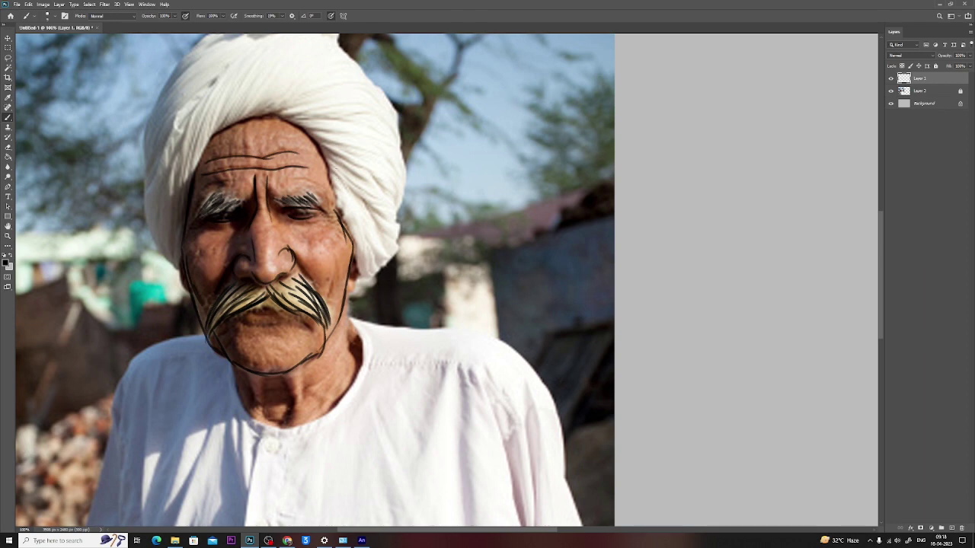
Step: Outline the turban's right edge and draw fold lines along its right side
drag(320, 150, 352, 233)
mouse_move(355, 268)
mouse_down()
mouse_move(367, 205)
mouse_move(350, 274)
mouse_up()
mouse_move(370, 207)
mouse_down()
mouse_move(386, 256)
mouse_move(370, 273)
mouse_up()
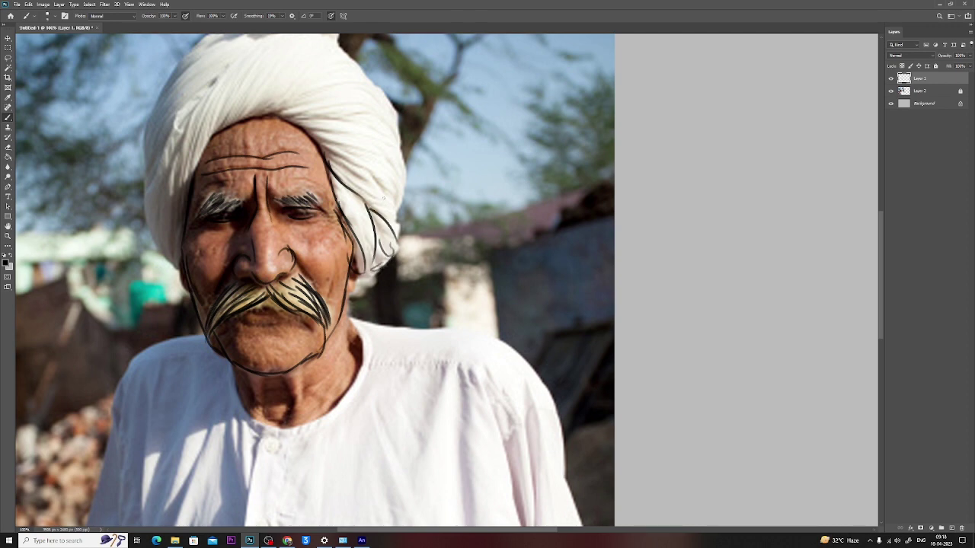
drag(368, 190, 397, 246)
drag(391, 131, 404, 201)
drag(329, 143, 392, 211)
Step: Draw fold lines and long arcs across the turban's upper folds and top
drag(323, 148, 371, 157)
drag(319, 137, 365, 150)
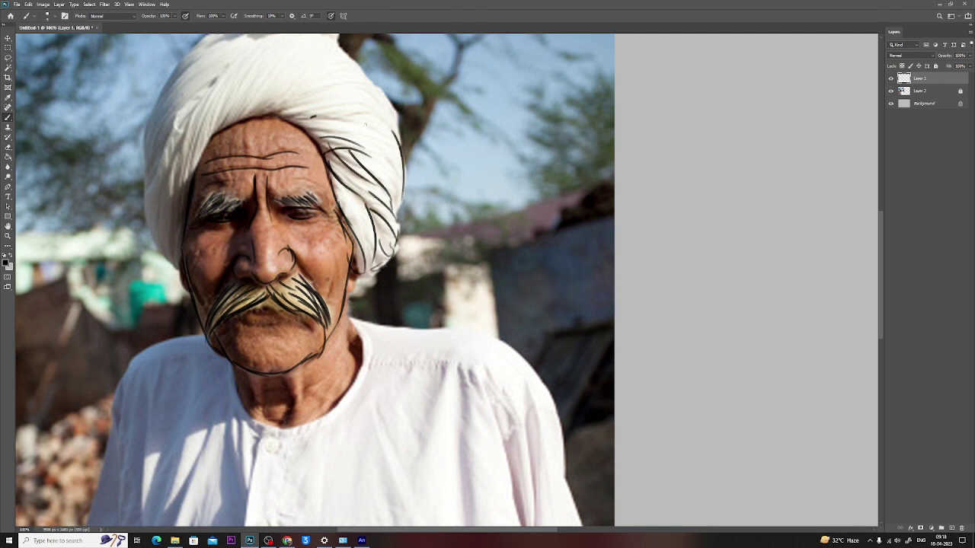
drag(304, 114, 358, 122)
drag(288, 115, 350, 111)
mouse_move(271, 114)
mouse_down()
mouse_move(355, 97)
mouse_move(404, 155)
mouse_up()
mouse_move(236, 112)
mouse_down()
mouse_move(320, 55)
mouse_move(347, 75)
mouse_up()
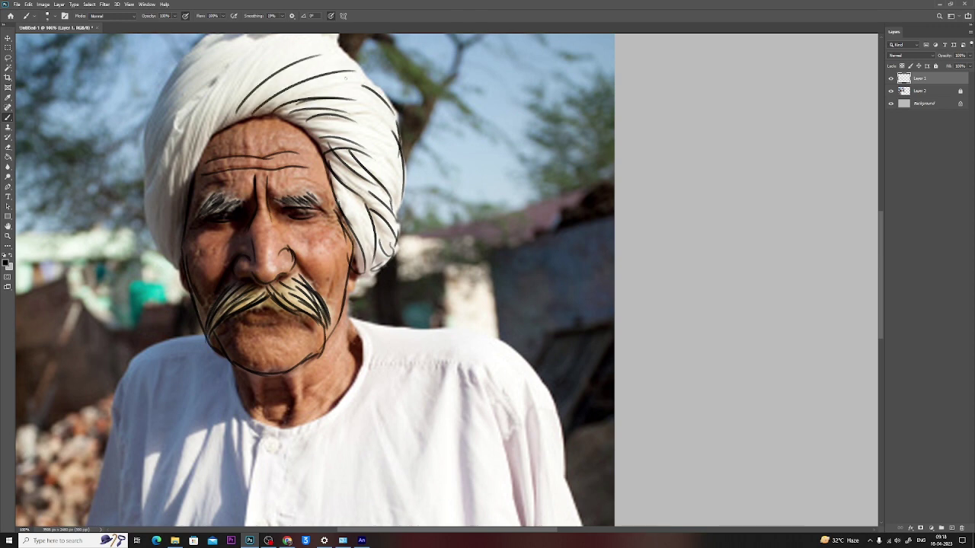
scroll(305, 282, up, 3)
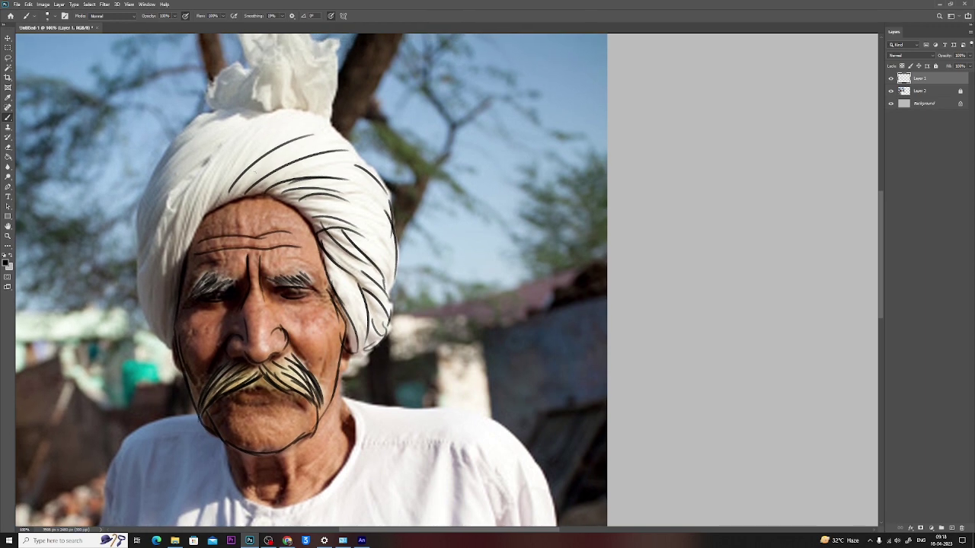
mouse_move(221, 194)
mouse_down()
mouse_move(315, 111)
mouse_move(361, 169)
mouse_up()
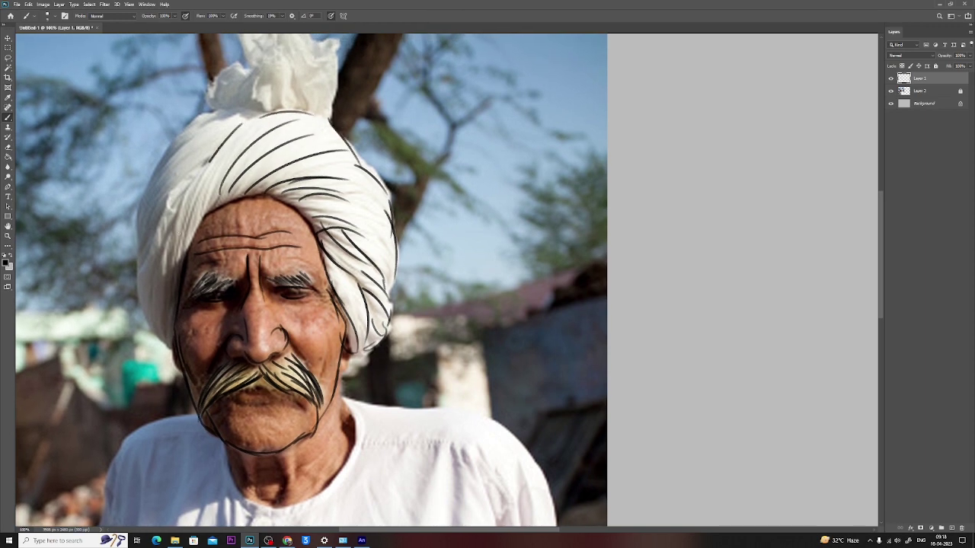
Step: Draw long folds down the turban's left side and trace its outer left and top-left outline
drag(242, 123, 180, 236)
drag(222, 150, 182, 268)
drag(182, 184, 163, 276)
mouse_move(177, 209)
mouse_down()
mouse_move(162, 310)
mouse_move(170, 316)
mouse_up()
drag(145, 257, 169, 348)
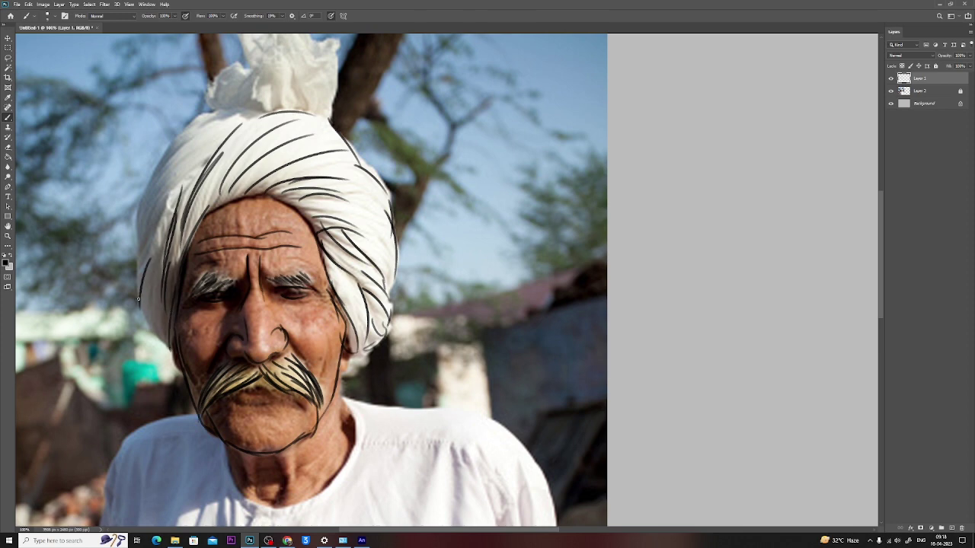
drag(146, 248, 136, 290)
drag(183, 195, 137, 258)
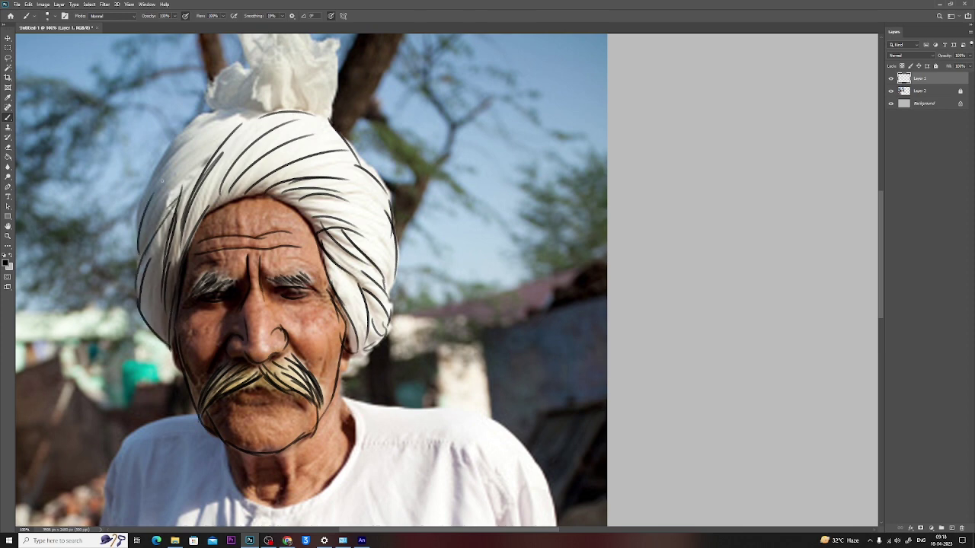
drag(204, 122, 150, 195)
drag(194, 147, 154, 195)
drag(211, 140, 170, 201)
drag(202, 114, 143, 197)
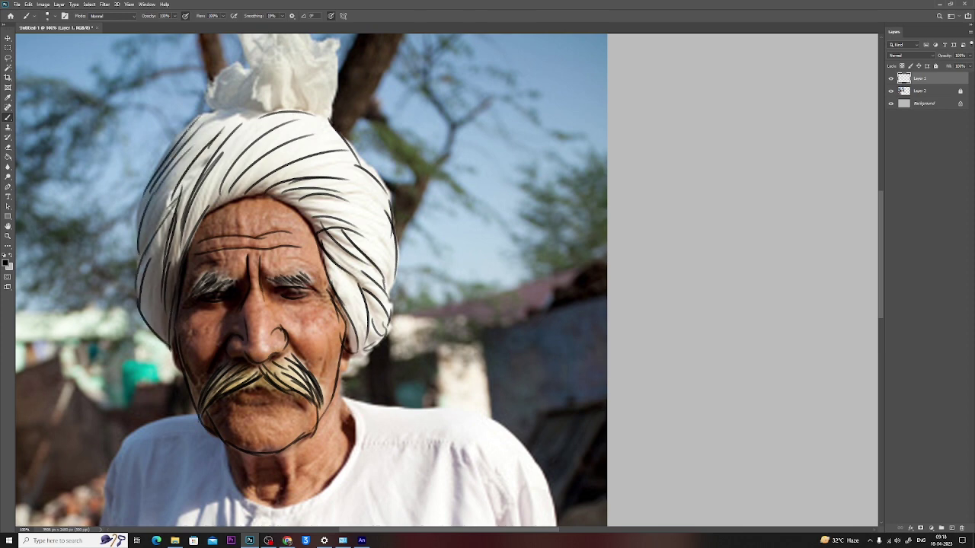
mouse_move(186, 129)
mouse_down()
mouse_move(242, 105)
mouse_move(281, 111)
mouse_up()
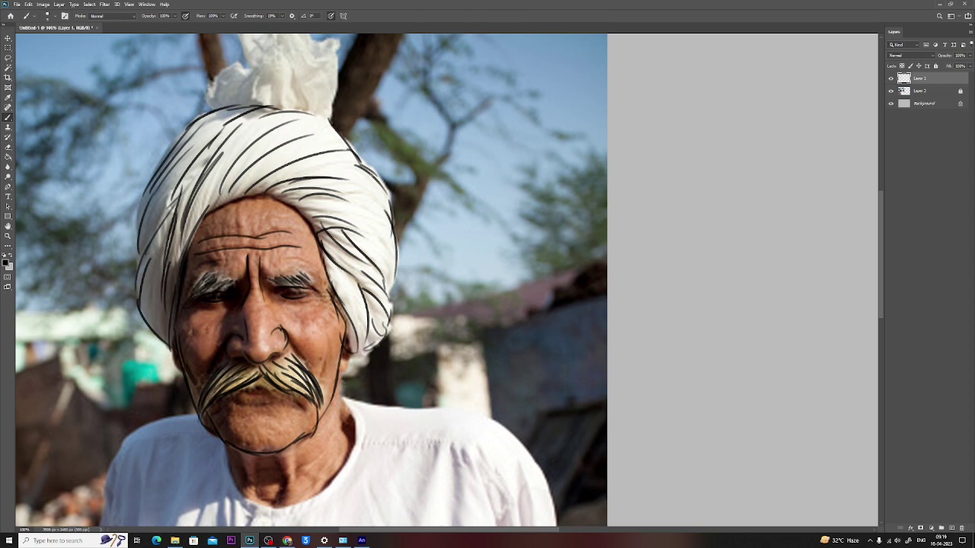
Step: Add extra fold strokes on the turban's right side, left edge and upper part
mouse_move(374, 174)
mouse_down()
mouse_move(396, 239)
mouse_move(391, 315)
mouse_move(353, 358)
mouse_up()
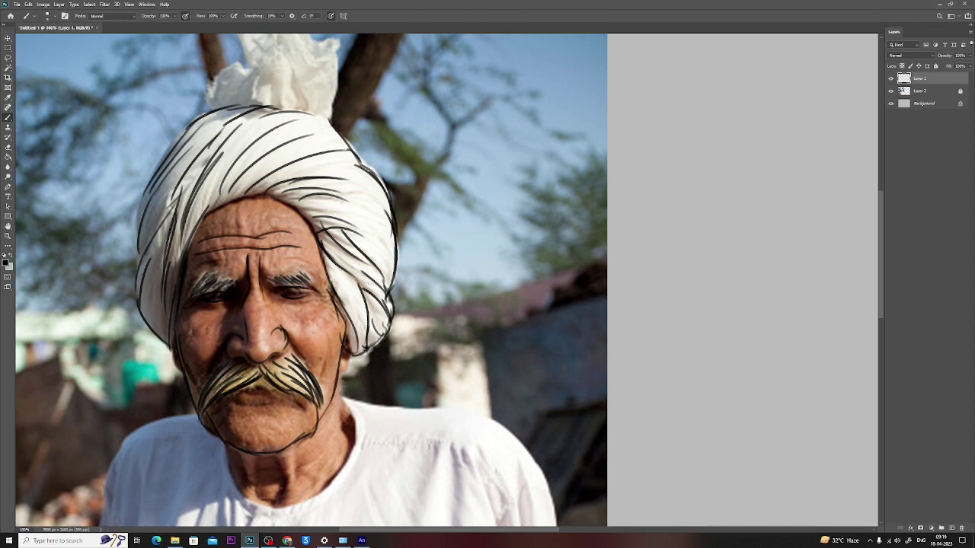
mouse_move(312, 207)
mouse_down()
mouse_move(375, 226)
mouse_move(393, 277)
mouse_up()
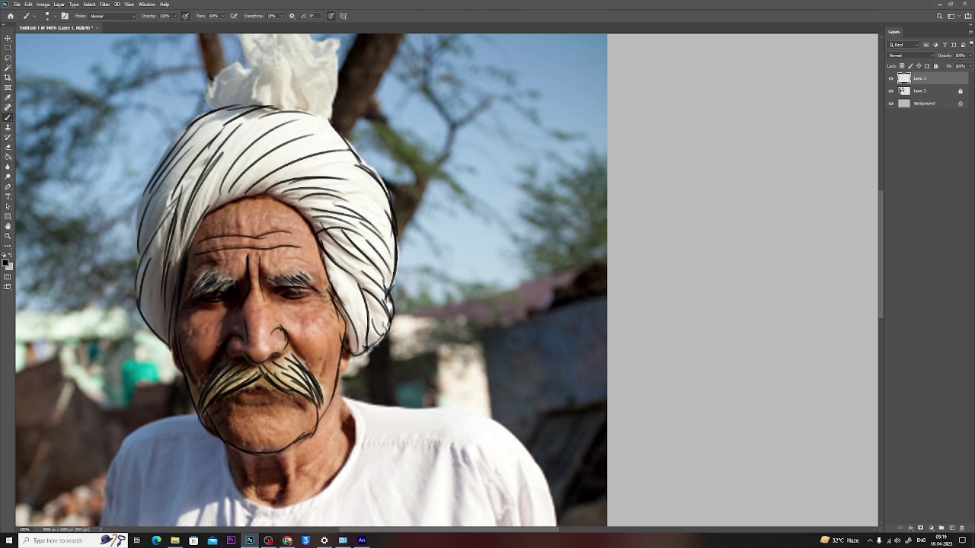
drag(334, 203, 391, 234)
drag(245, 187, 302, 161)
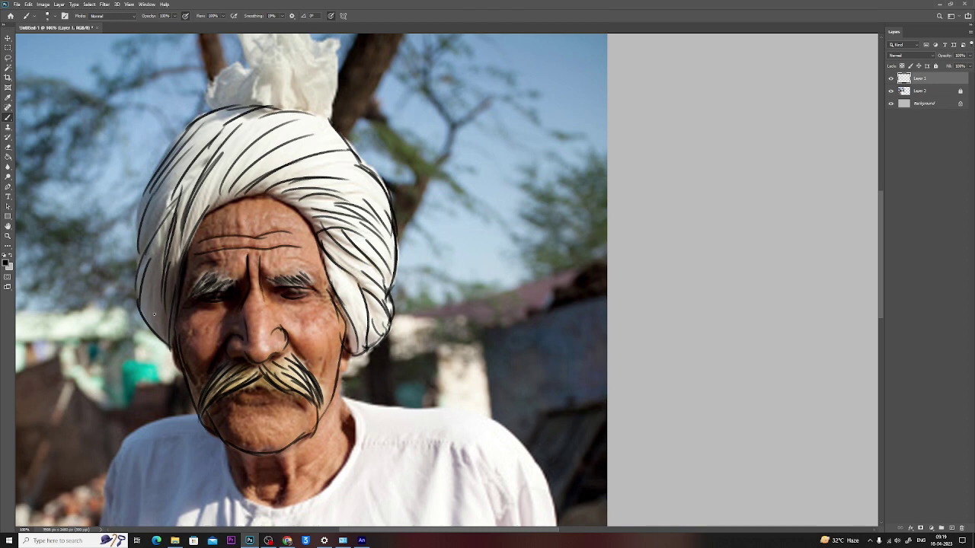
mouse_move(152, 325)
mouse_down()
mouse_move(160, 251)
mouse_move(161, 287)
mouse_move(171, 288)
mouse_up()
drag(206, 210, 256, 136)
mouse_move(230, 189)
mouse_down()
mouse_move(295, 134)
mouse_move(302, 149)
mouse_up()
drag(258, 175, 283, 164)
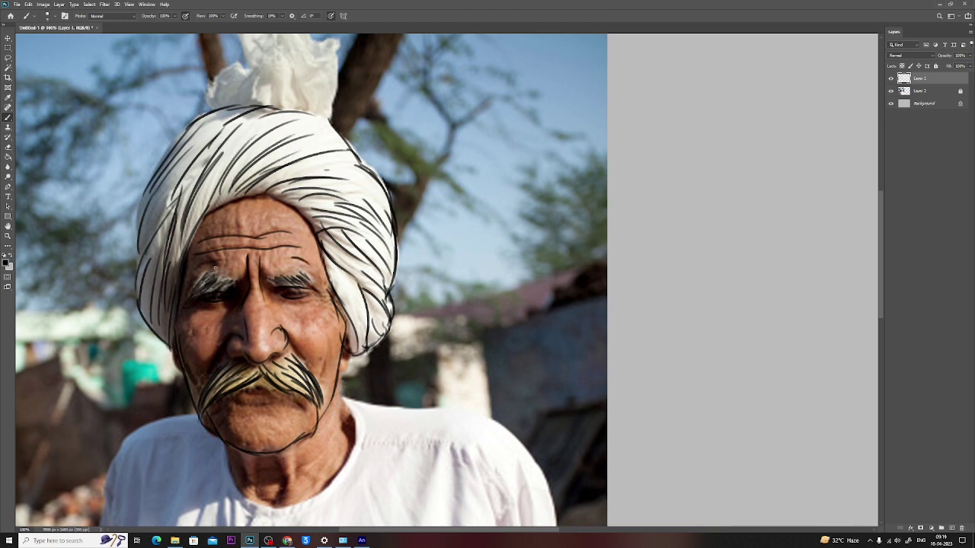
key(v)
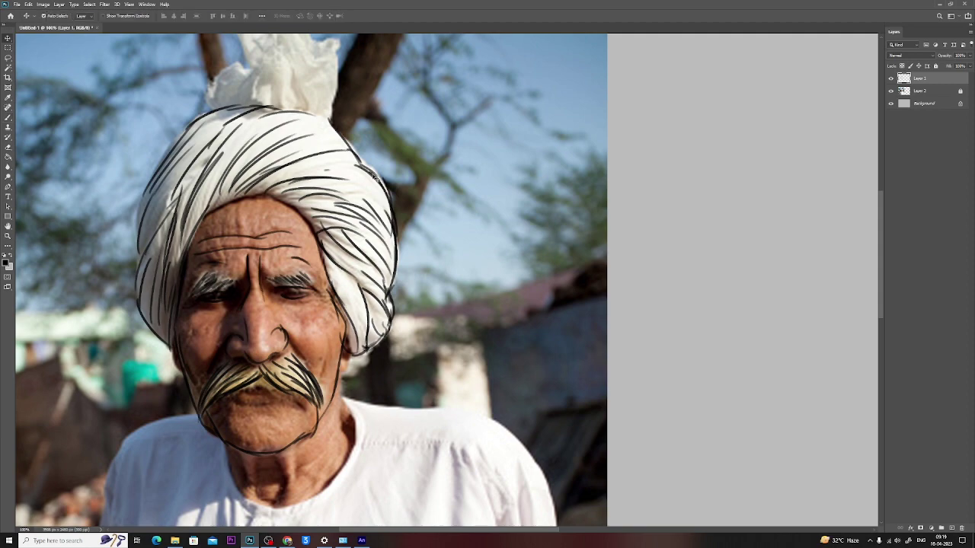
drag(372, 178, 816, 166)
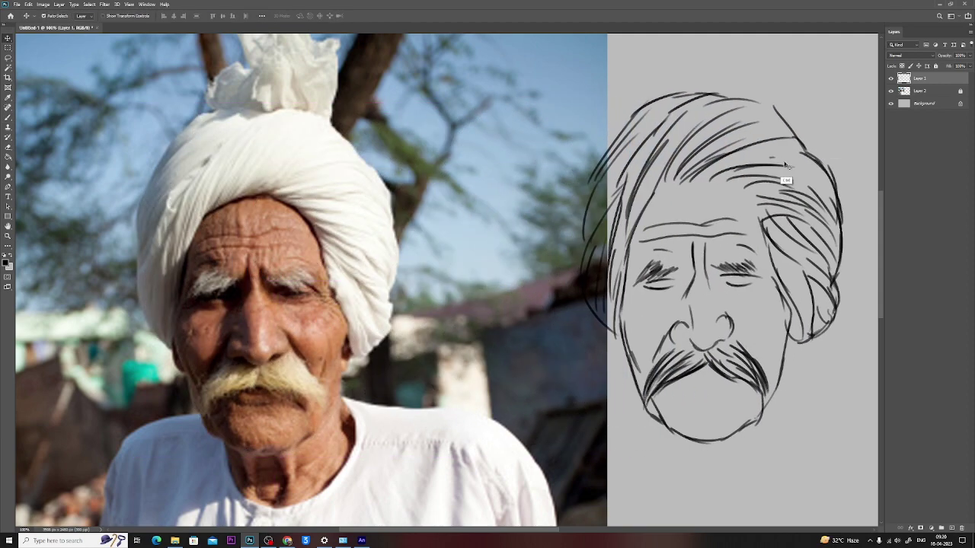
key(Escape)
mouse_move(542, 188)
mouse_down()
mouse_move(374, 189)
mouse_move(338, 175)
mouse_up()
click(890, 91)
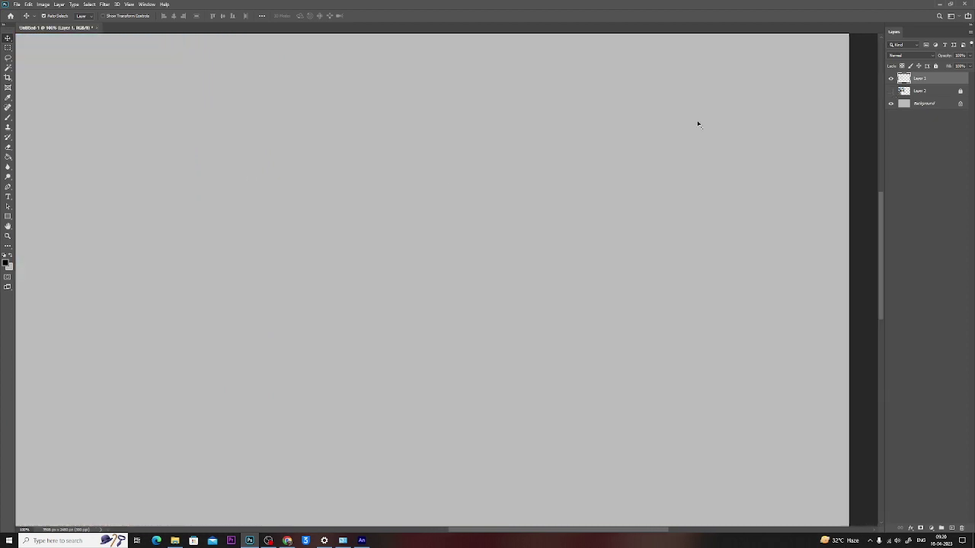
scroll(579, 176, left, 5)
scroll(457, 229, up, 2)
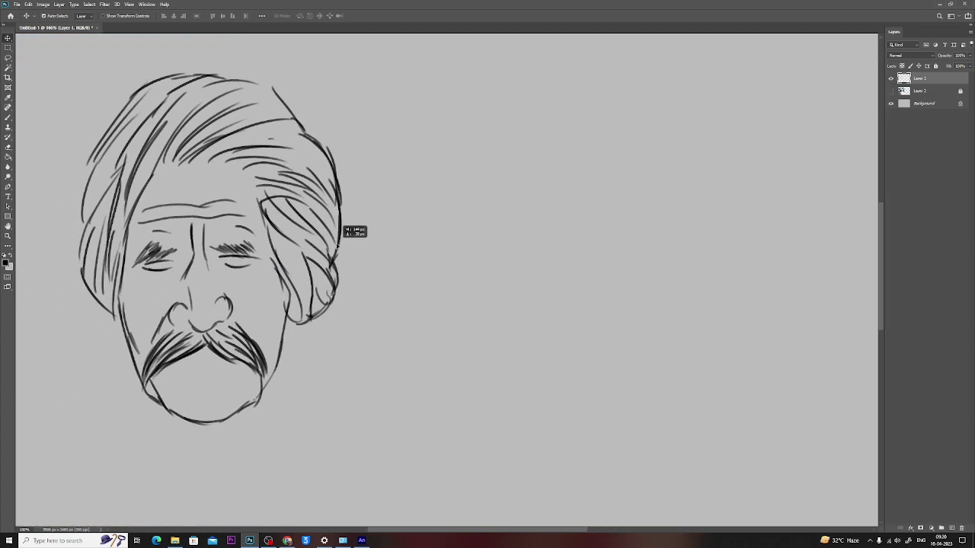
click(890, 91)
scroll(820, 105, left, 1)
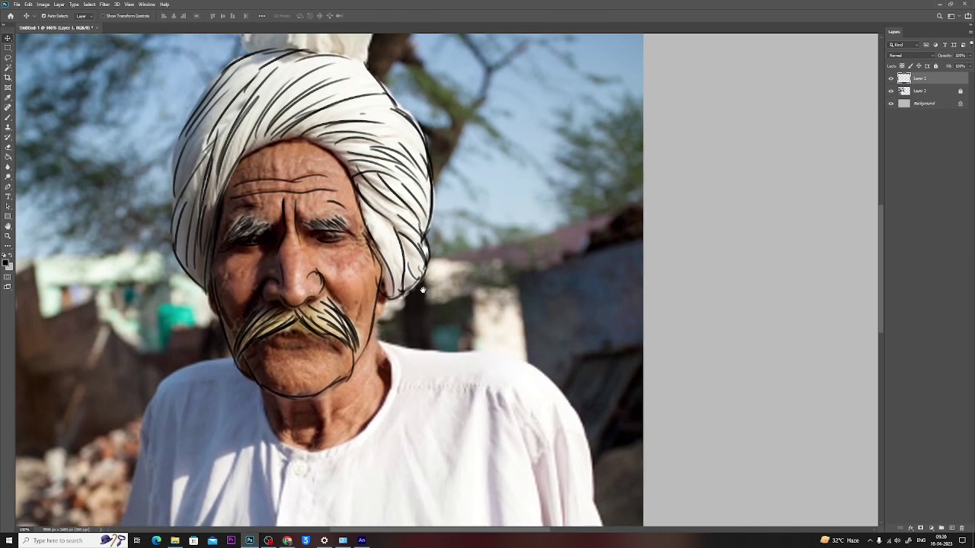
scroll(837, 100, left, 4)
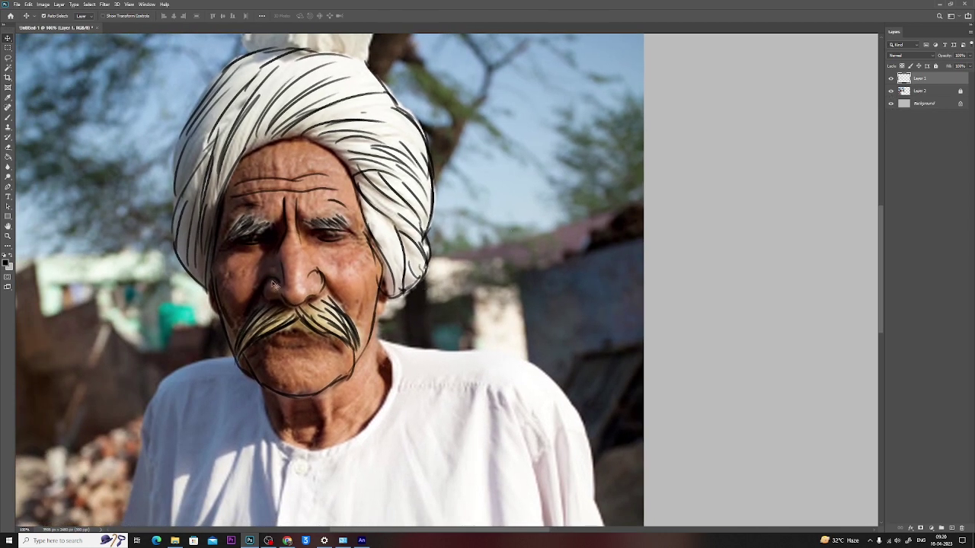
Step: Brush wrinkle lines on the right and left cheeks
key(b)
drag(363, 269, 366, 309)
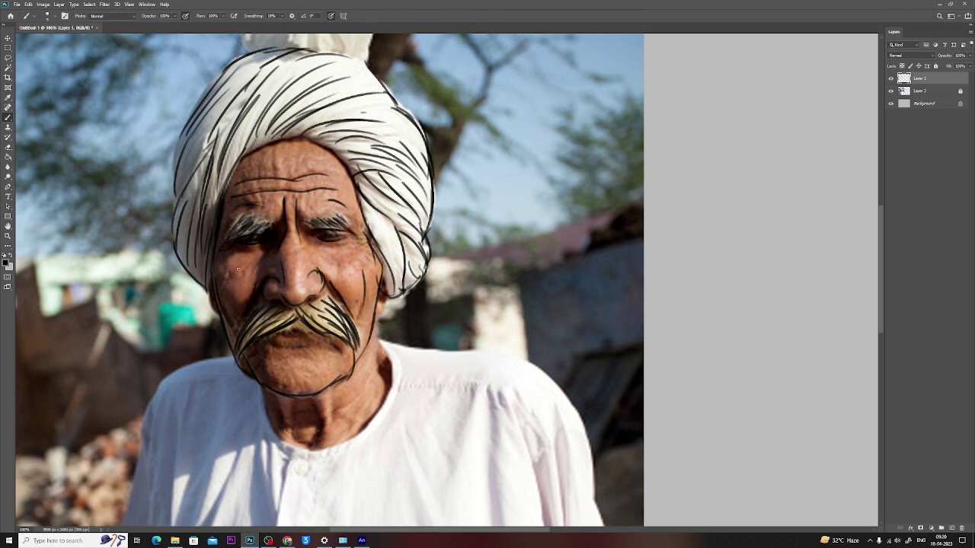
drag(233, 271, 225, 294)
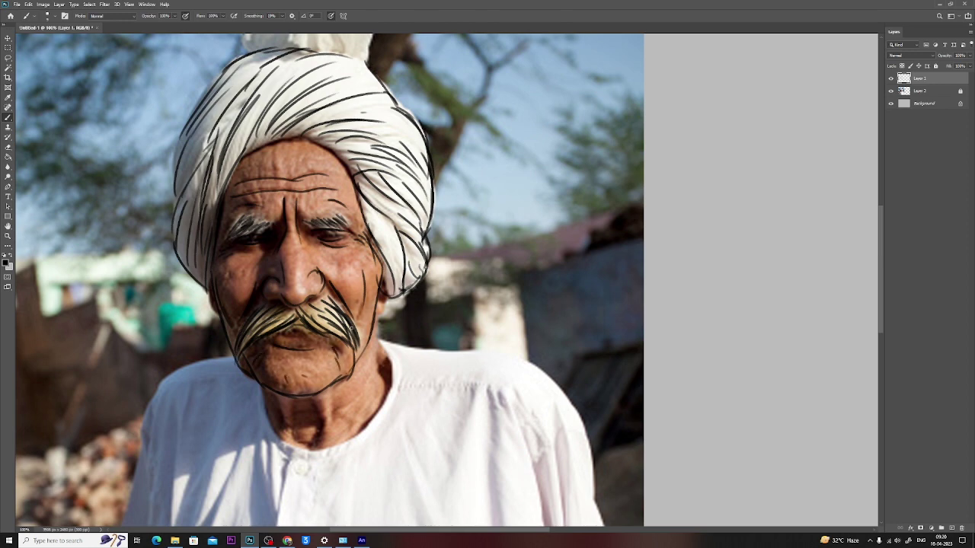
drag(252, 265, 231, 276)
Step: Hide the reference photo on Layer 2 so only the line sketch shows on grey
drag(316, 204, 238, 218)
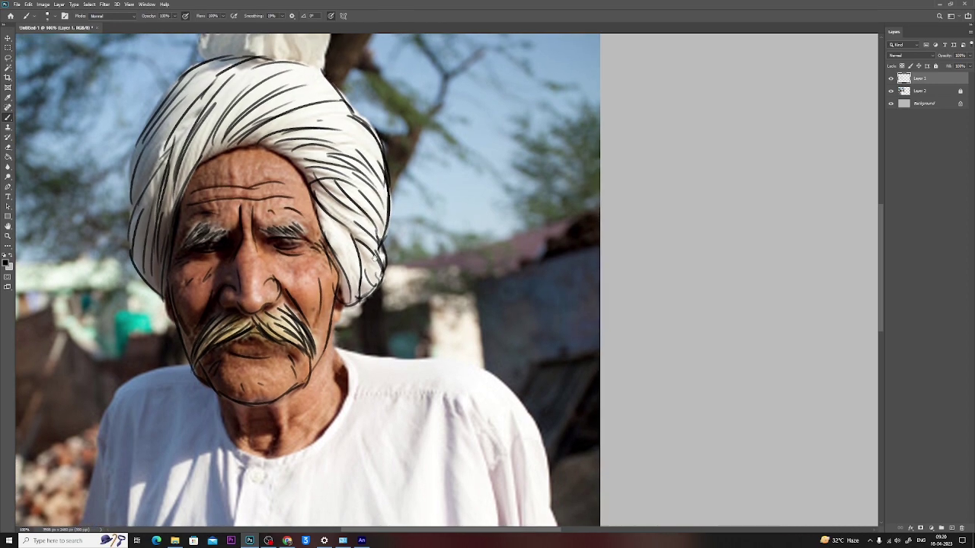
key(v)
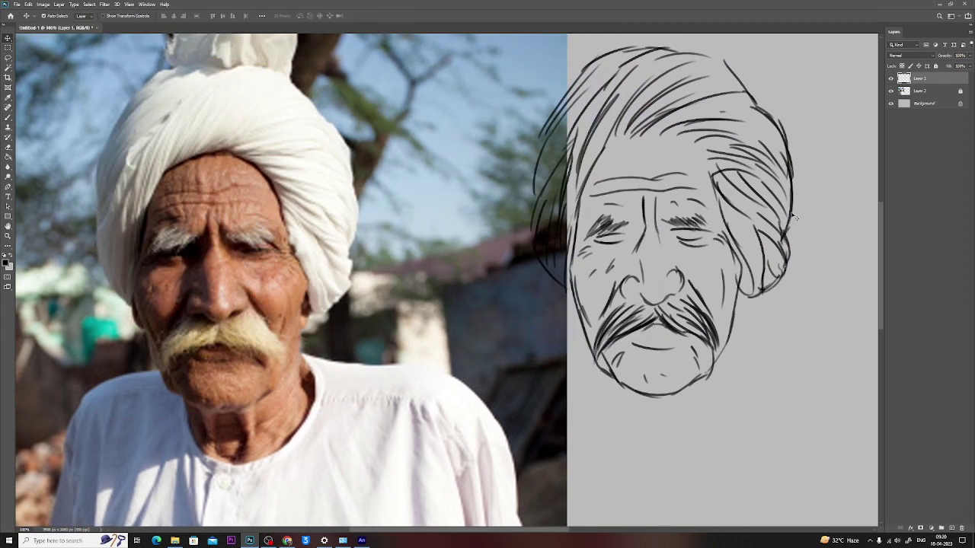
click(891, 91)
Step: Move the sketch toward the canvas's left edge and redraw the fold line across the turban's brow
drag(359, 244, 302, 252)
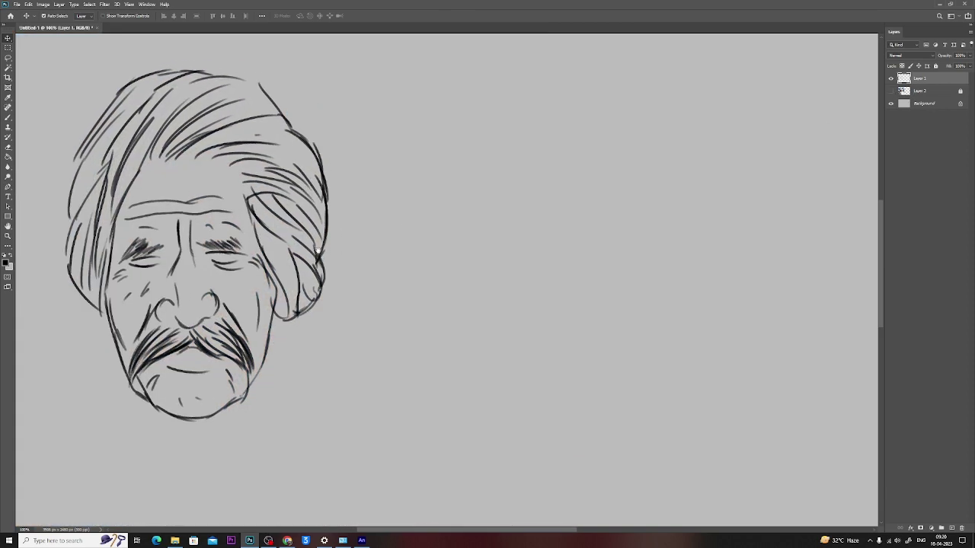
key(b)
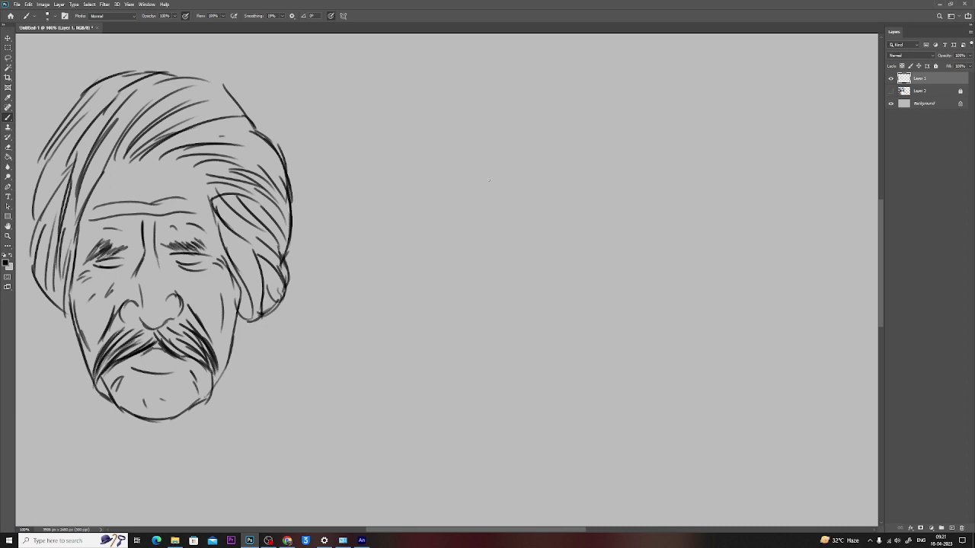
mouse_move(105, 170)
mouse_down()
mouse_move(116, 159)
mouse_move(171, 169)
mouse_move(186, 158)
mouse_move(210, 195)
mouse_up()
key(ctrl+z)
Step: Rough in a construction circle for a new head on the empty canvas area
drag(417, 212, 412, 279)
drag(638, 272, 406, 275)
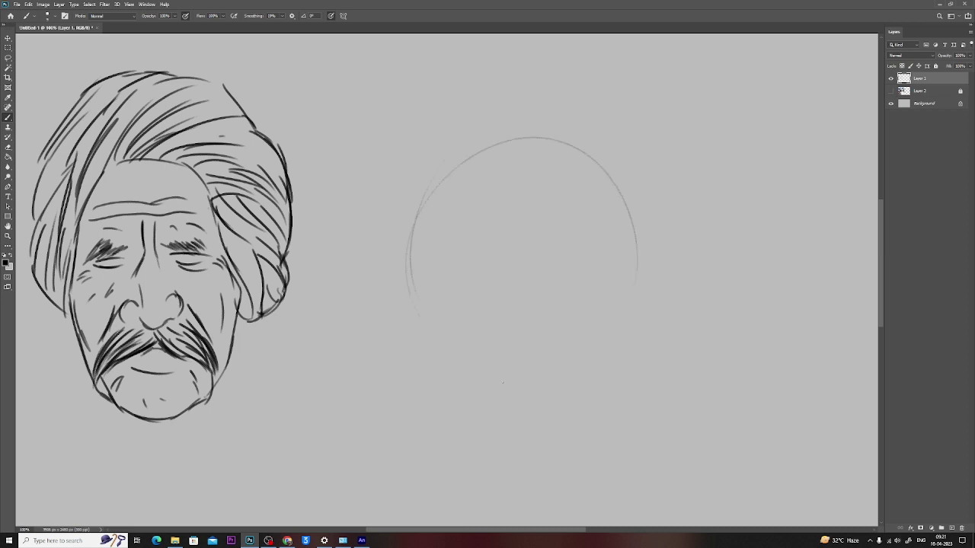
mouse_move(640, 304)
mouse_down()
mouse_move(463, 150)
mouse_move(442, 335)
mouse_up()
drag(487, 152, 554, 145)
drag(505, 279, 496, 247)
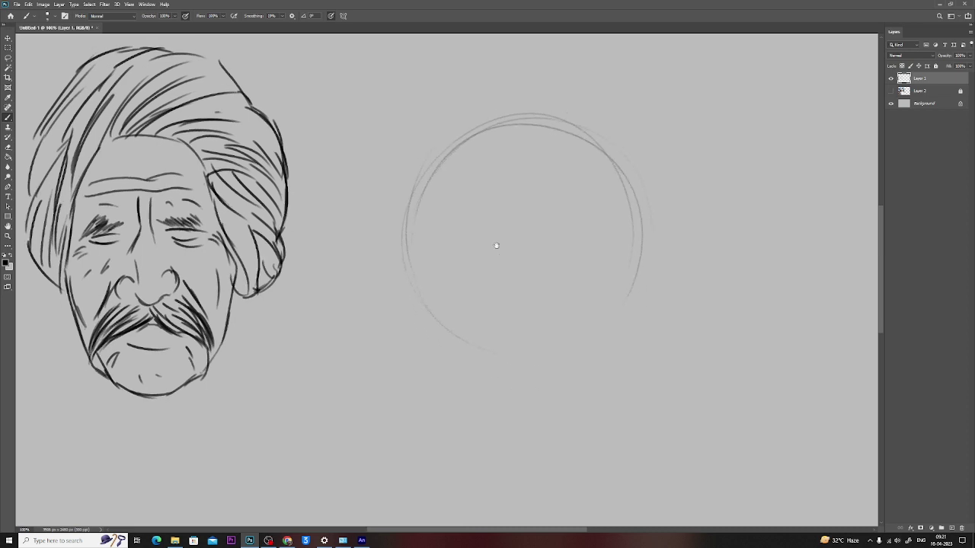
Step: Draw a vertical centre line through the circle down to the chin
drag(508, 122, 487, 278)
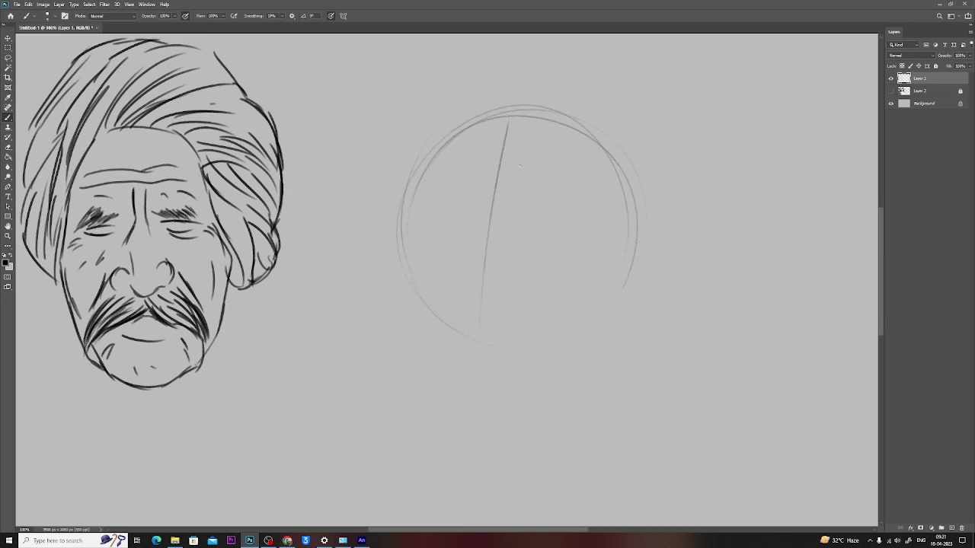
key(ctrl+z)
drag(508, 127, 492, 280)
drag(502, 205, 492, 340)
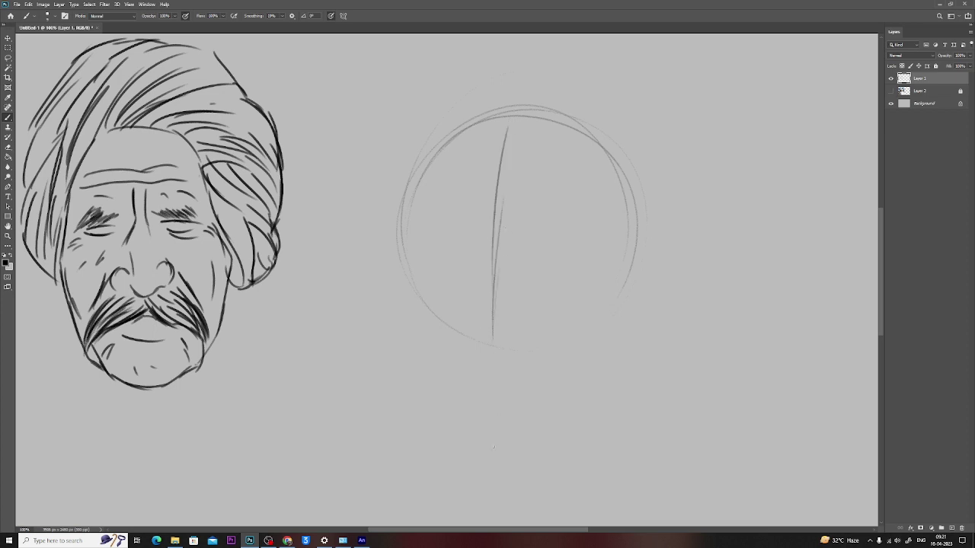
drag(492, 284, 491, 384)
drag(491, 311, 492, 427)
Step: Sketch the chin base, jaw, both sides of the head and an ear on the right
mouse_move(457, 420)
mouse_down()
mouse_move(512, 424)
mouse_move(574, 390)
mouse_up()
drag(536, 419, 605, 364)
drag(623, 256, 606, 346)
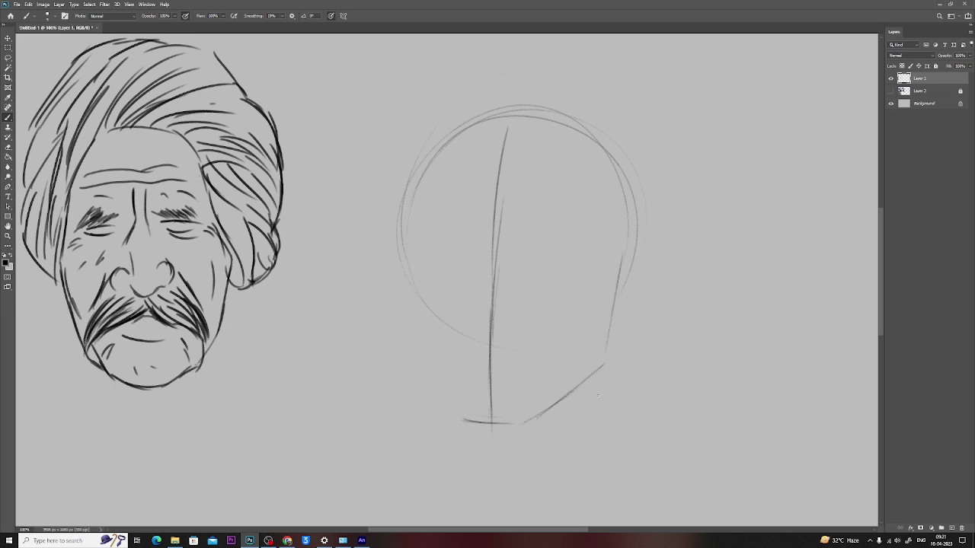
mouse_move(402, 239)
mouse_down()
mouse_move(410, 323)
mouse_move(446, 403)
mouse_up()
drag(411, 334, 451, 414)
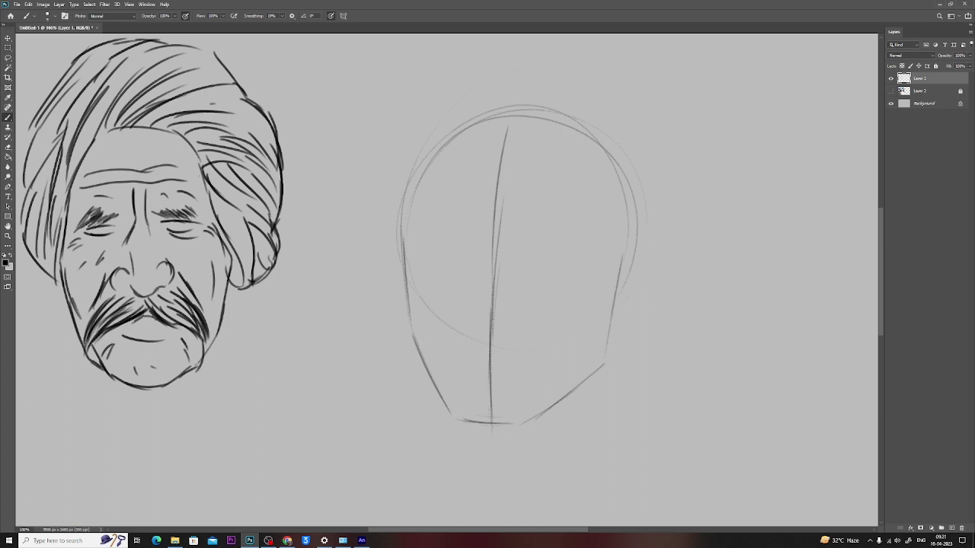
drag(626, 244, 607, 347)
mouse_move(635, 255)
mouse_down()
mouse_move(632, 300)
mouse_move(633, 290)
mouse_up()
Step: Draw brow and nose-base guidelines, then start the nose bridge and base curve
drag(431, 233, 564, 237)
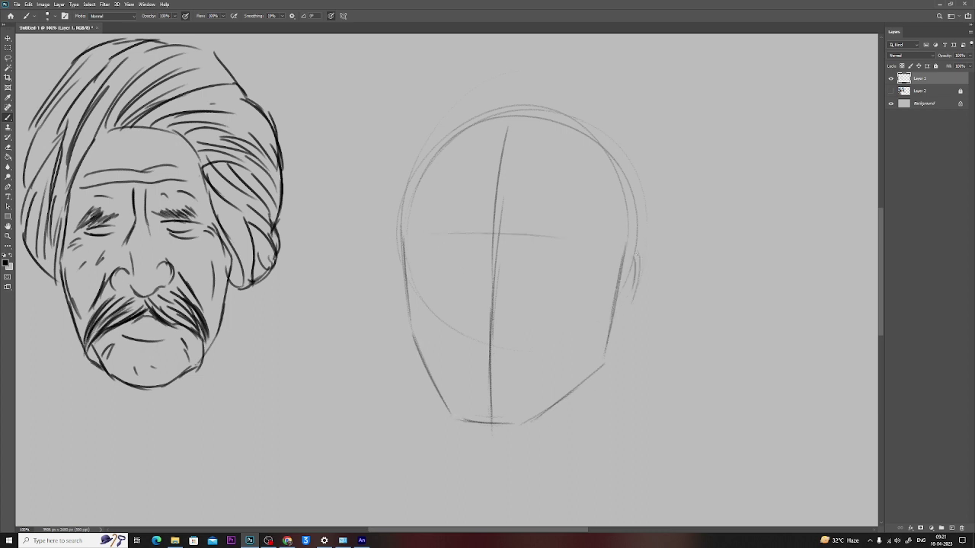
drag(430, 234, 595, 245)
drag(440, 332, 581, 328)
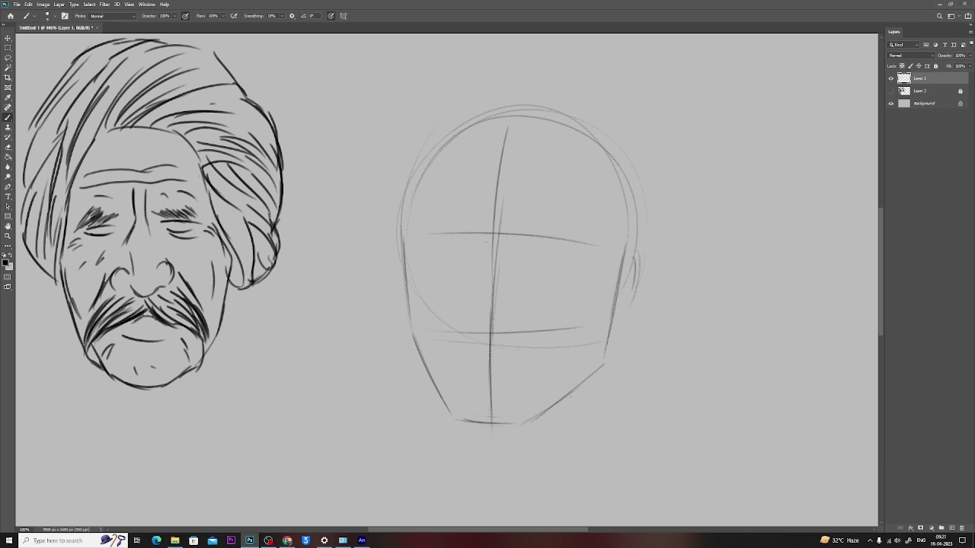
drag(482, 233, 477, 306)
mouse_move(475, 311)
mouse_down()
mouse_move(488, 333)
mouse_move(523, 326)
mouse_up()
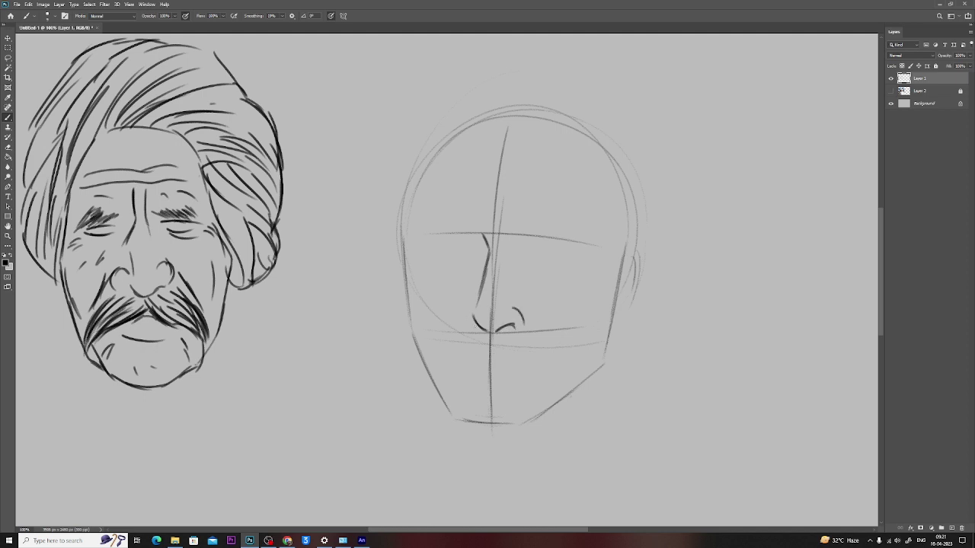
Step: Draw both nostril wings and darken the left side of the nose
mouse_move(472, 307)
mouse_down()
mouse_move(461, 323)
mouse_move(515, 326)
mouse_up()
mouse_move(482, 290)
mouse_down()
mouse_move(470, 316)
mouse_move(476, 310)
mouse_up()
drag(464, 306, 451, 341)
drag(522, 312, 533, 333)
Step: Redraw and darken the left face contour, chin line and right jaw
drag(416, 196, 414, 331)
mouse_move(408, 289)
mouse_down()
mouse_move(416, 346)
mouse_move(443, 396)
mouse_up()
mouse_move(416, 345)
mouse_down()
mouse_move(454, 419)
mouse_move(476, 421)
mouse_move(457, 419)
mouse_up()
mouse_move(456, 416)
mouse_down()
mouse_move(508, 424)
mouse_move(585, 382)
mouse_up()
drag(524, 421, 586, 376)
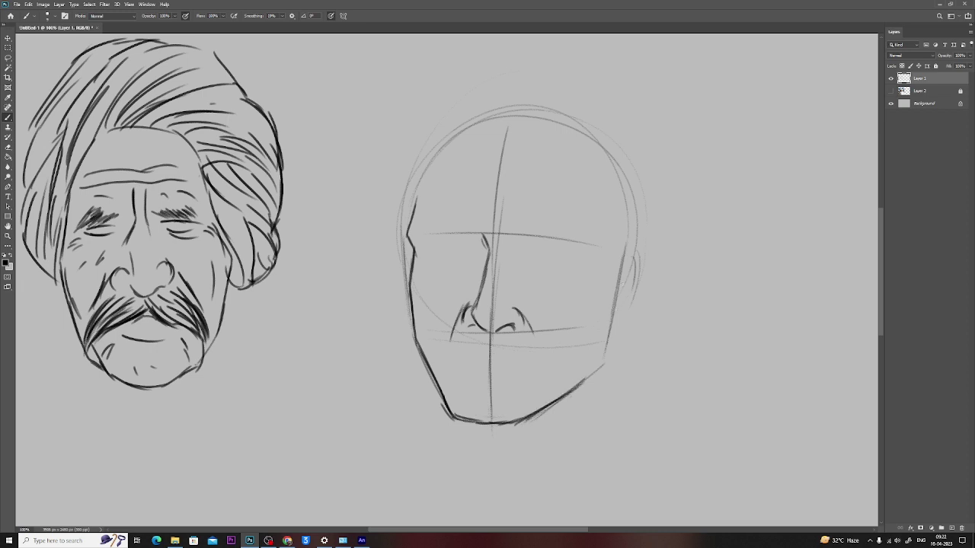
drag(623, 271, 606, 341)
drag(613, 304, 588, 384)
Step: Hatch in both eyebrows, add frown lines and a forehead wrinkle
mouse_move(424, 236)
mouse_down()
mouse_move(454, 230)
mouse_move(439, 221)
mouse_move(464, 228)
mouse_up()
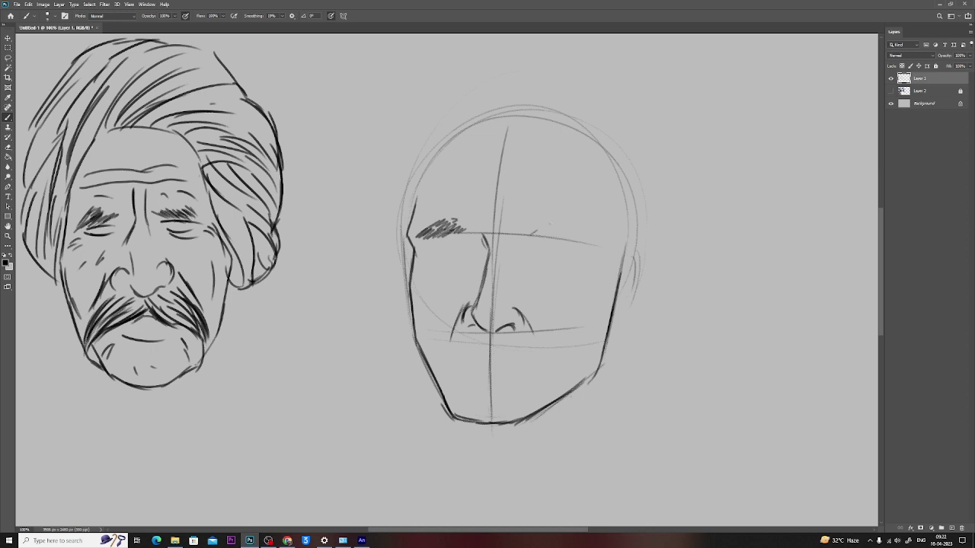
mouse_move(534, 233)
mouse_down()
mouse_move(571, 227)
mouse_move(583, 247)
mouse_move(553, 224)
mouse_up()
mouse_move(547, 233)
mouse_down()
mouse_move(568, 225)
mouse_move(579, 242)
mouse_up()
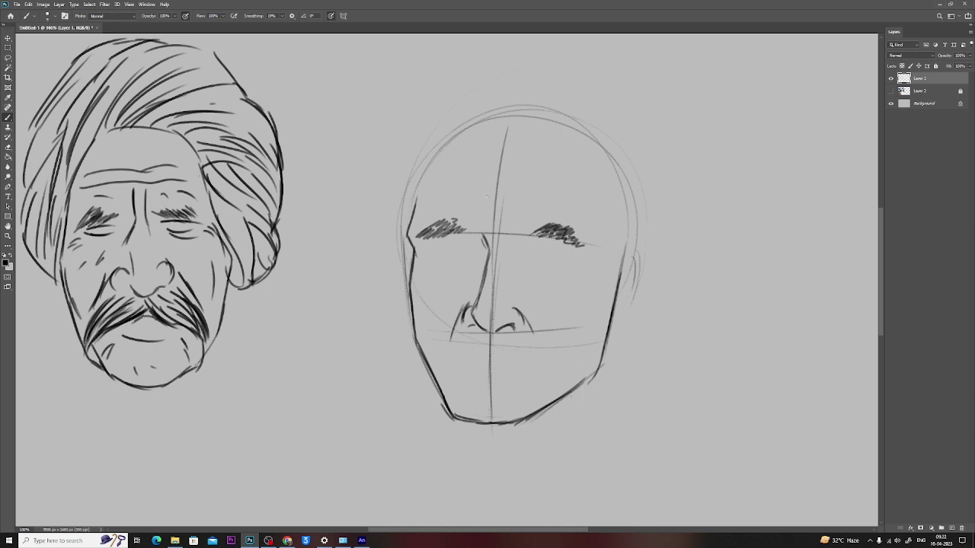
mouse_move(482, 195)
mouse_down()
mouse_move(484, 214)
mouse_move(509, 232)
mouse_up()
mouse_move(445, 178)
mouse_down()
mouse_move(554, 184)
mouse_move(536, 192)
mouse_up()
Step: Draw the lower eyelid lines, redoing the right one after adjusting brush Smoothing
drag(428, 249, 460, 241)
drag(527, 244, 565, 255)
key(ctrl+z)
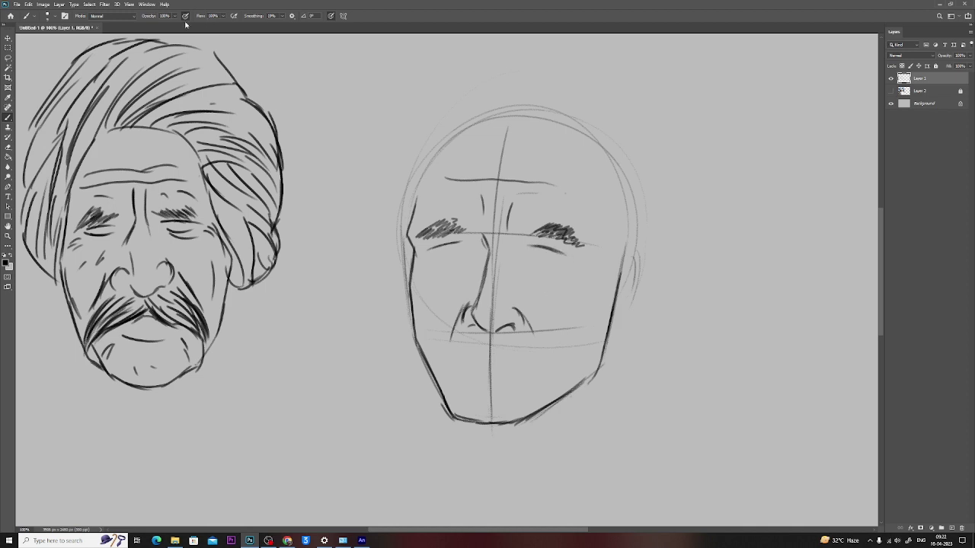
click(282, 16)
drag(530, 244, 548, 247)
Step: Draw the left eye's lower lid, then the right eye's lower lid and its outer-corner marks
drag(457, 242, 428, 249)
key(z)
click(503, 268)
click(434, 266)
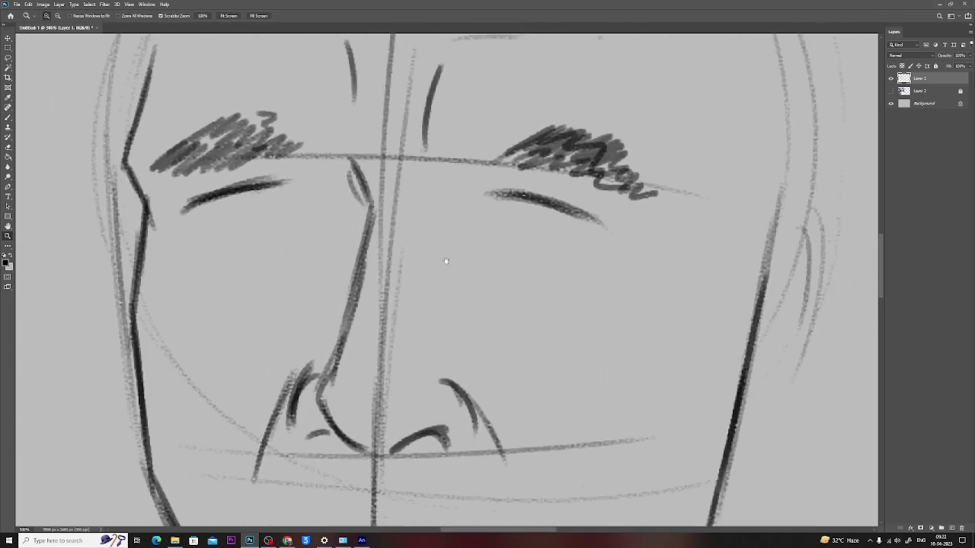
key(b)
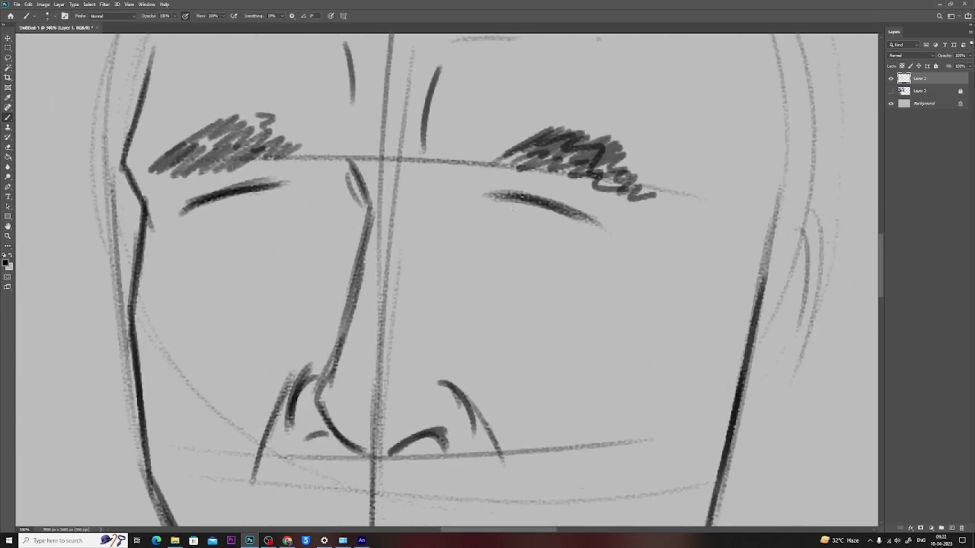
mouse_move(521, 198)
mouse_down()
mouse_move(471, 231)
mouse_move(500, 225)
mouse_move(629, 245)
mouse_up()
click(627, 254)
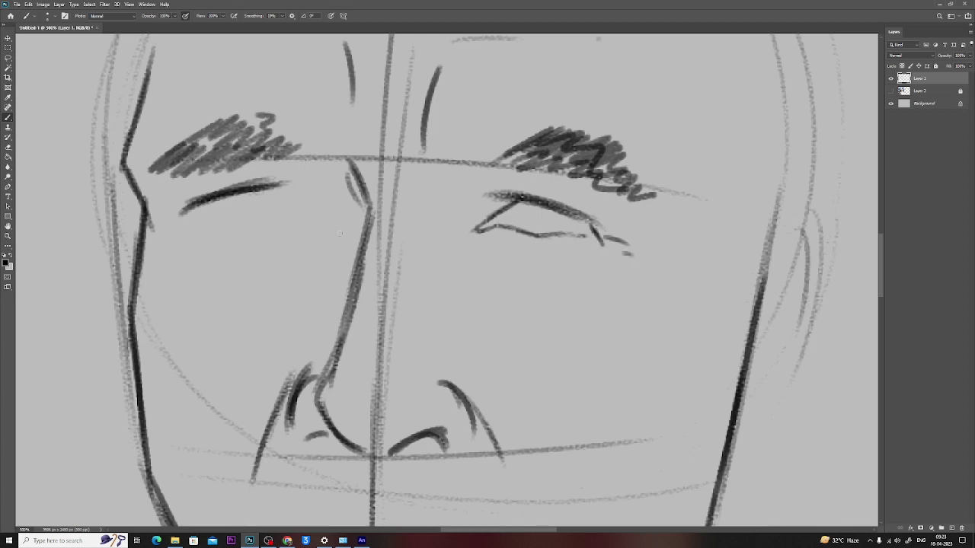
Step: Extend the left eye's upper lid, darken its lower lid, and add outer-corner strokes
drag(273, 185, 300, 208)
mouse_move(183, 209)
mouse_down()
mouse_move(225, 229)
mouse_move(302, 210)
mouse_move(290, 221)
mouse_up()
mouse_move(196, 205)
mouse_down()
mouse_move(208, 222)
mouse_move(303, 214)
mouse_up()
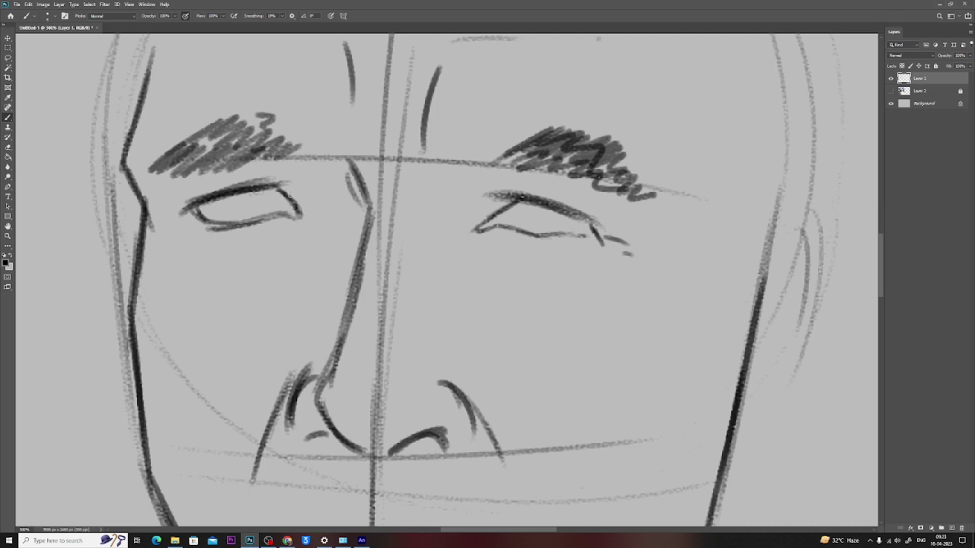
mouse_move(193, 218)
mouse_down()
mouse_move(170, 223)
mouse_move(169, 236)
mouse_up()
Step: Lasso the left eye, nudge it toward the nose, and make Layer 1 active
key(l)
mouse_move(327, 199)
mouse_down()
mouse_move(252, 182)
mouse_move(213, 252)
mouse_move(259, 246)
mouse_move(287, 225)
mouse_up()
key(v)
key(ctrl+d)
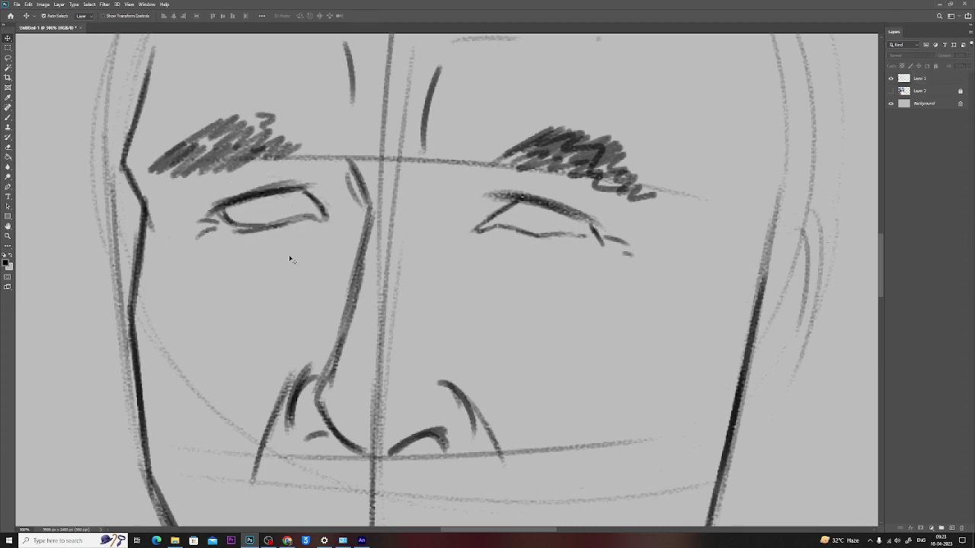
key(b)
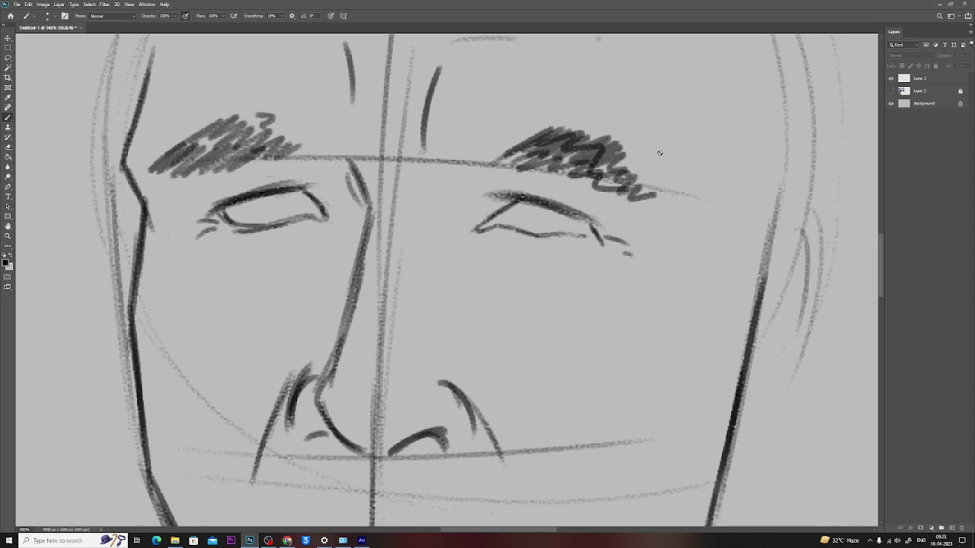
click(925, 78)
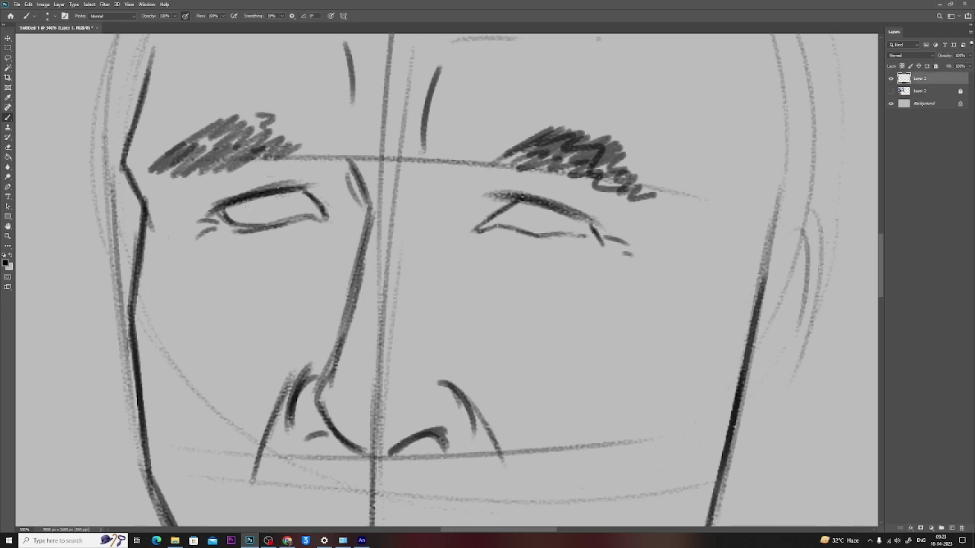
Step: Draw the left eye's iris and add wrinkle strokes around both eyes and the nose bridge
mouse_move(253, 198)
mouse_down()
mouse_move(245, 215)
mouse_move(252, 205)
mouse_move(278, 215)
mouse_move(281, 191)
mouse_move(266, 223)
mouse_move(251, 221)
mouse_move(278, 212)
mouse_move(266, 200)
mouse_move(302, 218)
mouse_move(327, 211)
mouse_move(309, 246)
mouse_up()
mouse_move(231, 242)
mouse_down()
mouse_move(253, 255)
mouse_move(292, 251)
mouse_up()
drag(226, 260, 247, 280)
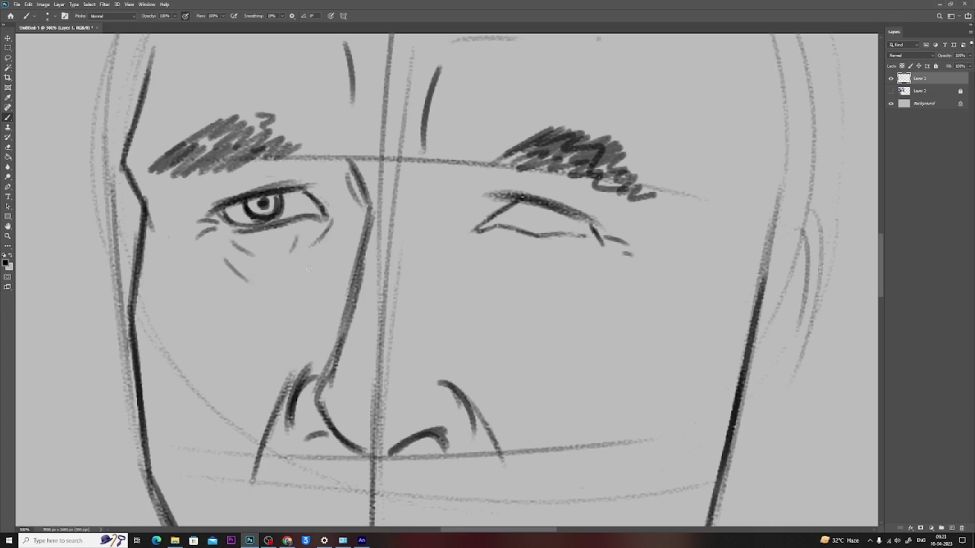
drag(346, 219, 332, 257)
mouse_move(478, 196)
mouse_down()
mouse_move(452, 240)
mouse_move(498, 262)
mouse_up()
drag(501, 246, 519, 264)
drag(585, 251, 568, 271)
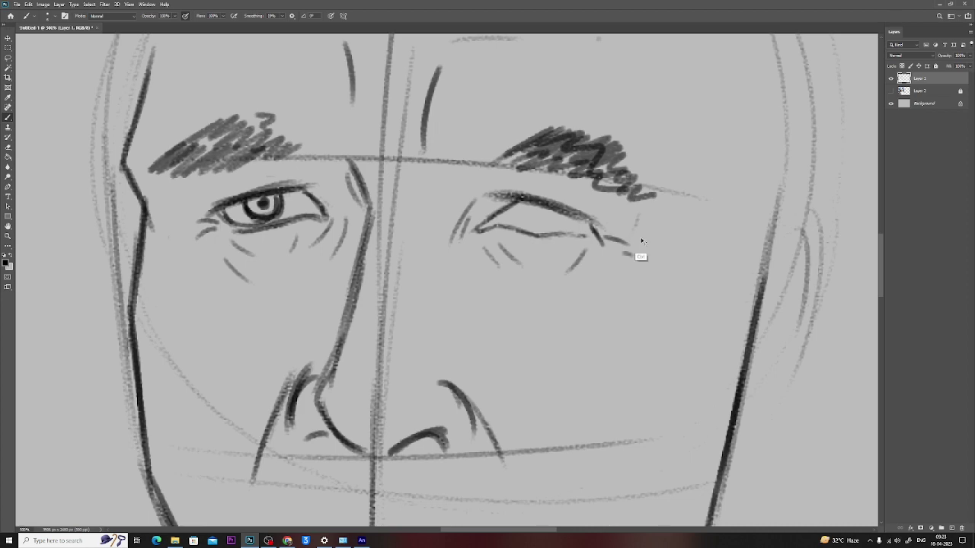
mouse_move(632, 240)
mouse_down()
mouse_move(657, 251)
mouse_move(655, 240)
mouse_up()
Step: Draw the right eye's iris, darken its upper and lower lids, and hatch the left eyebrow
mouse_move(519, 199)
mouse_down()
mouse_move(522, 225)
mouse_move(548, 229)
mouse_move(525, 232)
mouse_move(560, 211)
mouse_move(530, 231)
mouse_move(540, 220)
mouse_move(522, 223)
mouse_up()
drag(492, 193, 584, 218)
drag(524, 232, 582, 236)
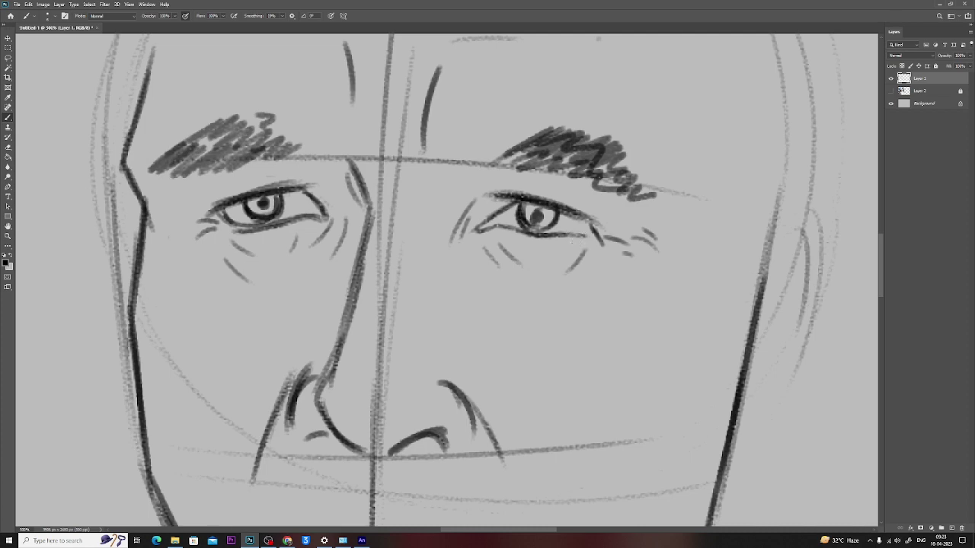
drag(566, 236, 576, 235)
drag(151, 169, 221, 139)
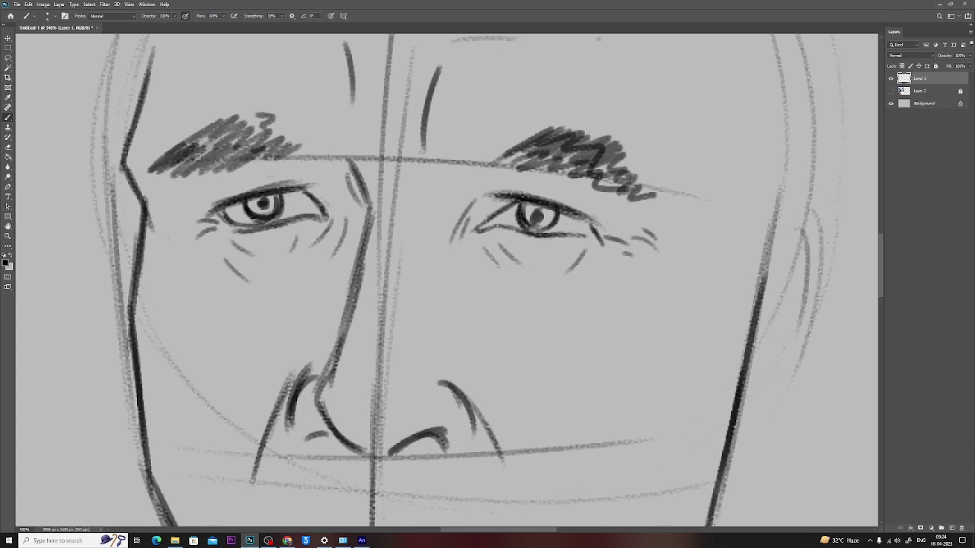
Step: Densely hatch and darken both eyebrows, including their inner ends and lower edges
mouse_move(195, 171)
mouse_down()
mouse_move(254, 142)
mouse_move(270, 146)
mouse_up()
mouse_move(210, 133)
mouse_down()
mouse_move(267, 110)
mouse_move(274, 118)
mouse_up()
mouse_move(256, 151)
mouse_down()
mouse_move(287, 128)
mouse_move(294, 142)
mouse_move(277, 116)
mouse_move(297, 151)
mouse_up()
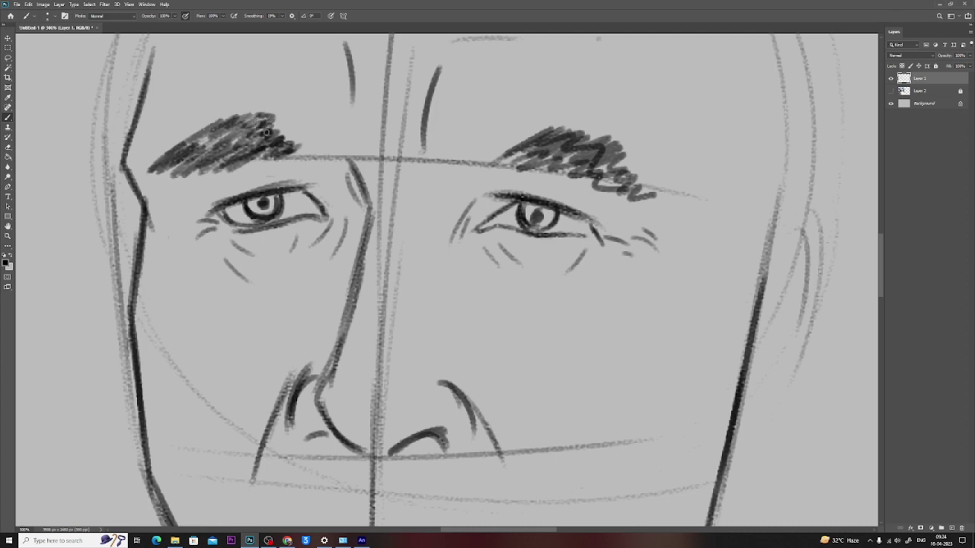
drag(263, 133, 278, 123)
mouse_move(503, 159)
mouse_down()
mouse_move(560, 147)
mouse_move(602, 169)
mouse_move(606, 184)
mouse_move(651, 200)
mouse_up()
mouse_move(583, 130)
mouse_down()
mouse_move(606, 150)
mouse_move(582, 157)
mouse_up()
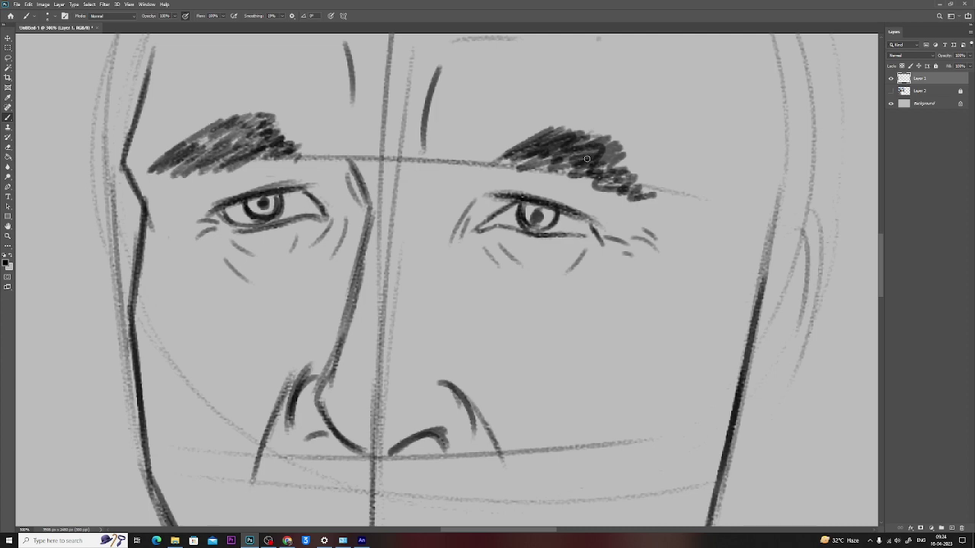
mouse_move(508, 163)
mouse_down()
mouse_move(585, 164)
mouse_move(643, 197)
mouse_up()
drag(600, 164, 634, 184)
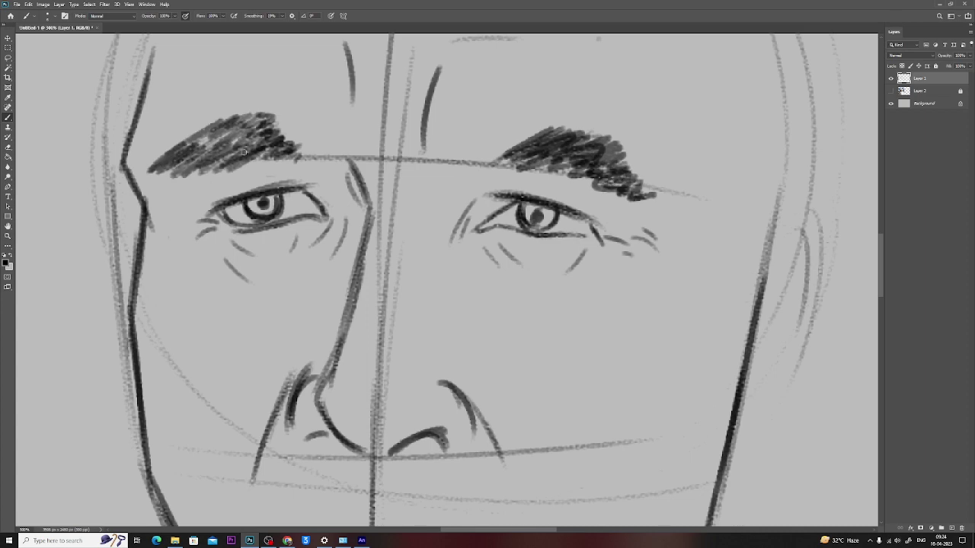
drag(202, 158, 292, 159)
Step: Trace the nose contour darker down to the nostril and draw a crease beside the right eye
drag(365, 229, 367, 194)
drag(366, 238, 332, 353)
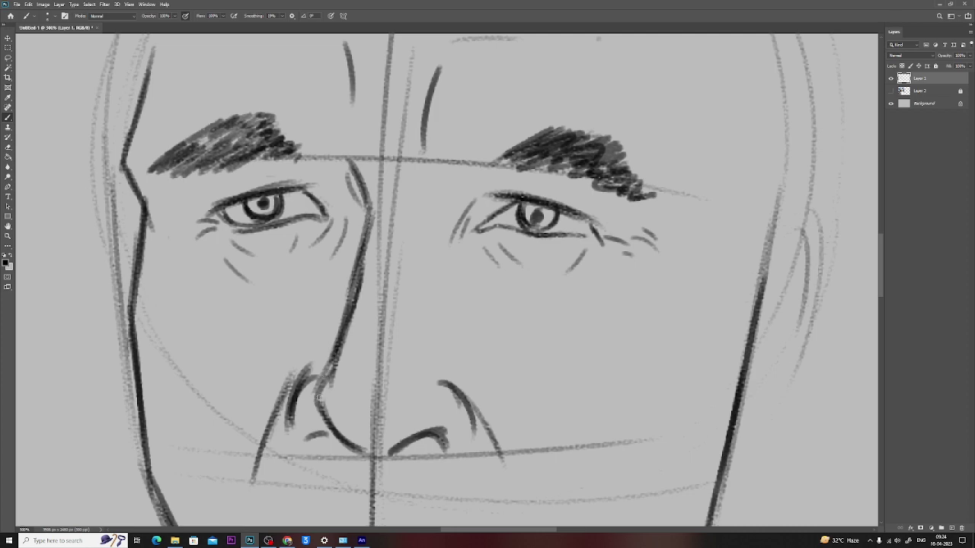
drag(362, 265, 317, 407)
drag(454, 182, 431, 248)
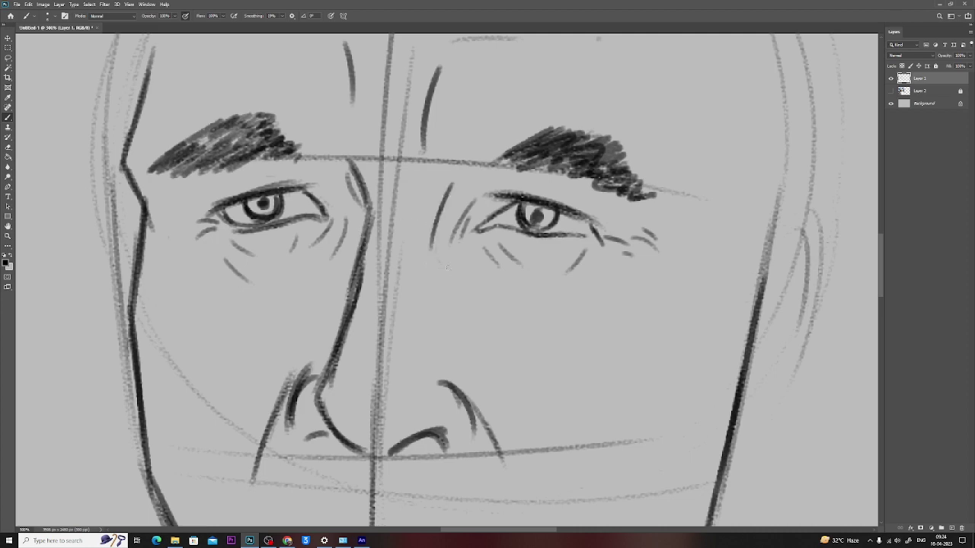
drag(350, 239, 323, 299)
drag(724, 305, 678, 240)
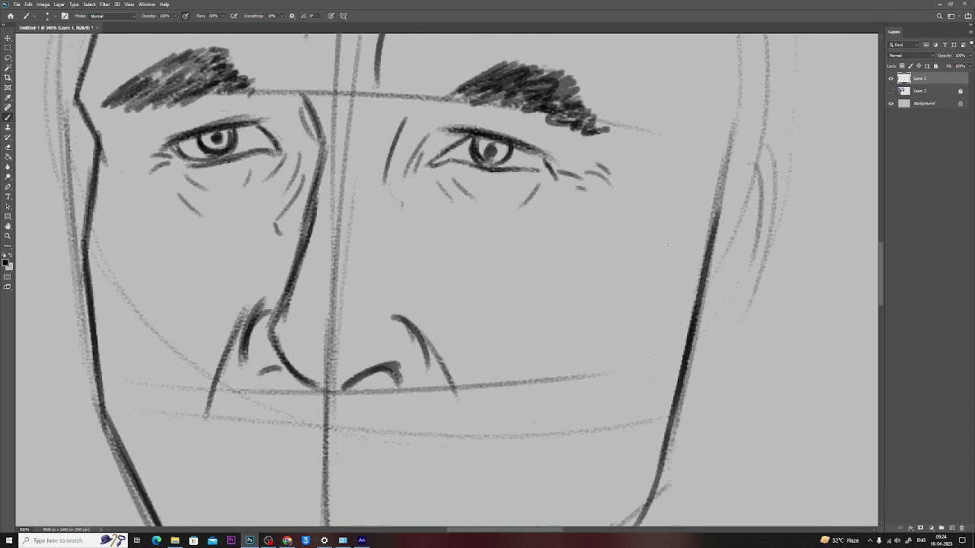
Step: Ink the left and right cheek lines and the right side of the face contour
mouse_move(680, 198)
mouse_down()
mouse_move(678, 221)
mouse_move(546, 387)
mouse_up()
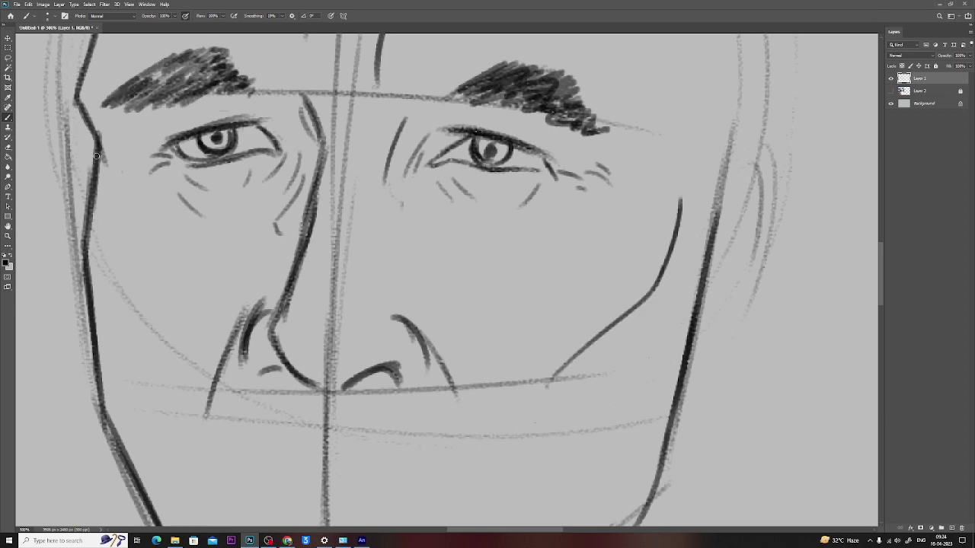
drag(90, 207, 145, 364)
drag(98, 262, 101, 387)
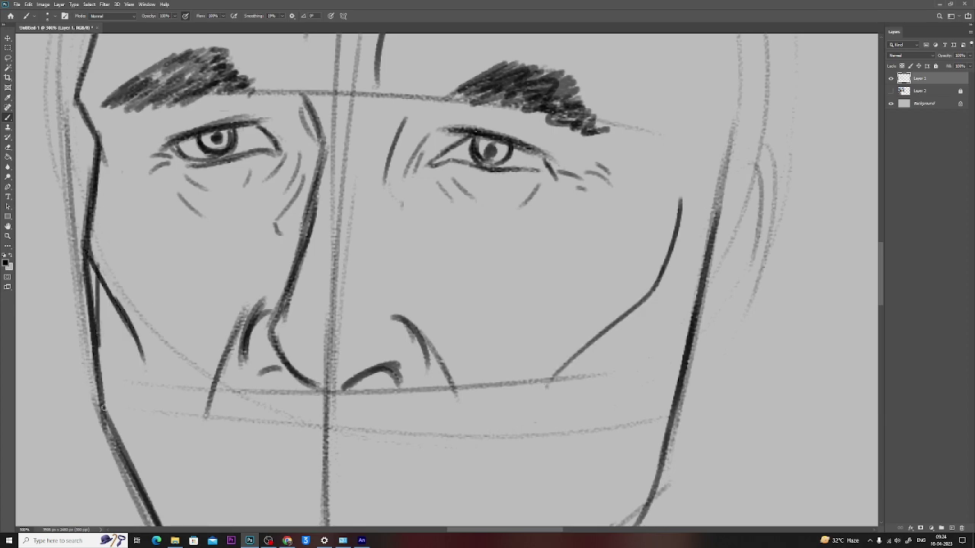
scroll(177, 240, down, 1)
scroll(177, 239, down, 2)
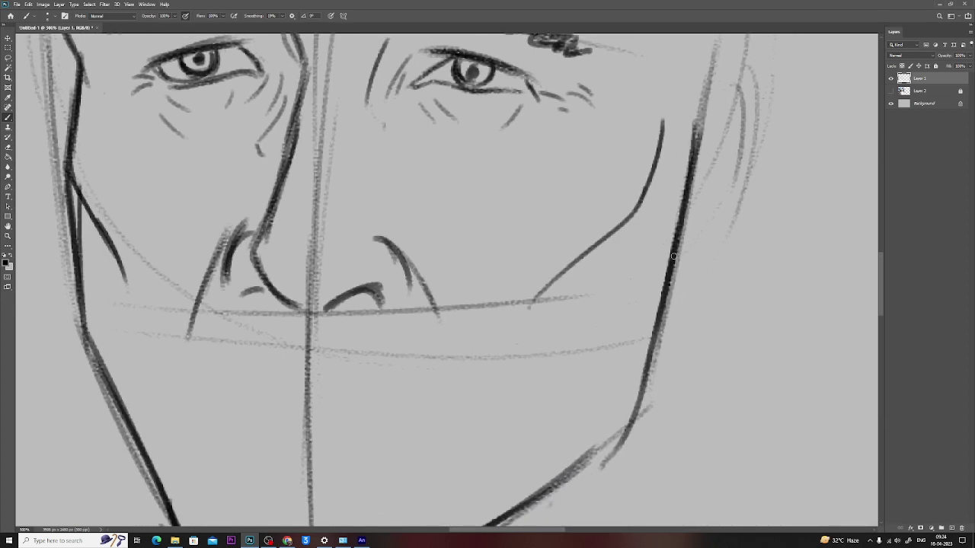
drag(696, 114, 679, 232)
Step: Draw the right ear down to the earlobe with inner curves and darkened outer edges
key(ctrl+minus)
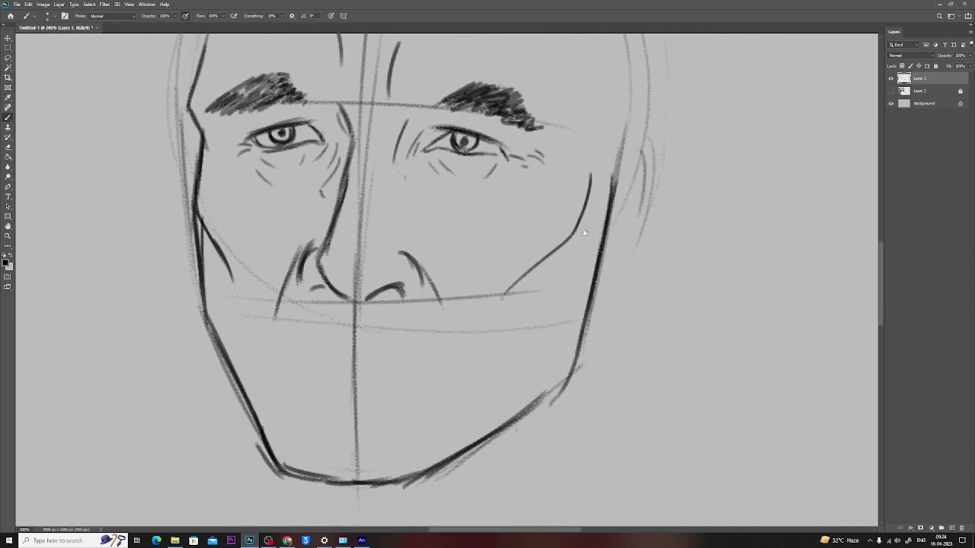
scroll(564, 290, up, 2)
mouse_move(593, 232)
mouse_down()
mouse_move(646, 188)
mouse_move(665, 200)
mouse_move(656, 254)
mouse_up()
drag(665, 216, 653, 258)
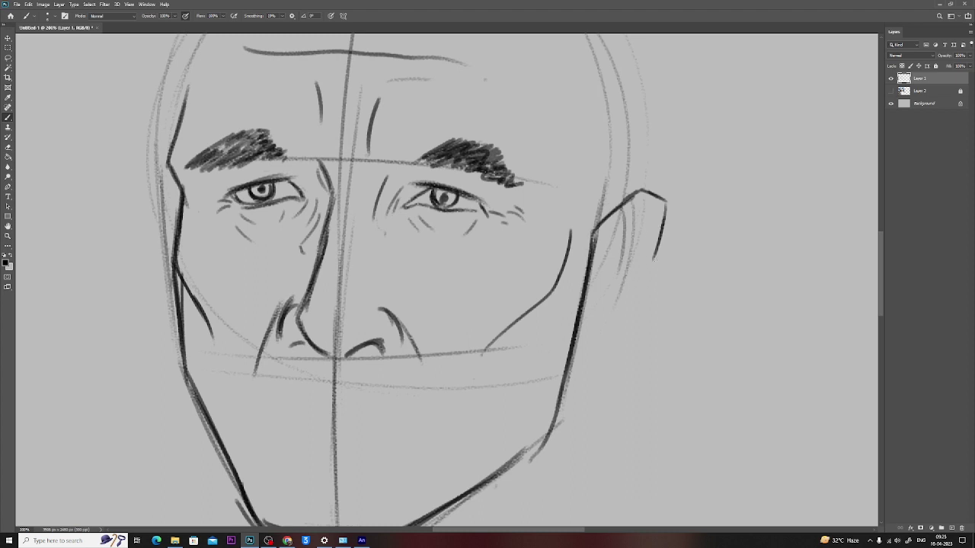
mouse_move(666, 207)
mouse_down()
mouse_move(644, 298)
mouse_move(626, 326)
mouse_move(607, 324)
mouse_move(614, 347)
mouse_move(590, 351)
mouse_move(583, 309)
mouse_move(608, 349)
mouse_up()
mouse_move(617, 296)
mouse_down()
mouse_move(623, 235)
mouse_move(646, 211)
mouse_move(654, 241)
mouse_move(614, 300)
mouse_move(537, 280)
mouse_move(495, 288)
mouse_up()
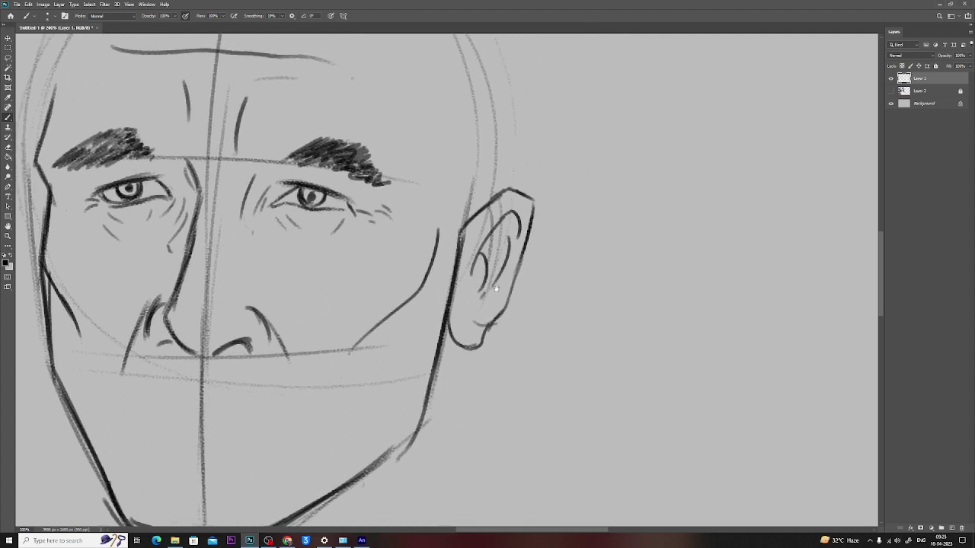
drag(530, 215, 523, 273)
mouse_move(525, 231)
mouse_down()
mouse_move(519, 276)
mouse_move(495, 316)
mouse_move(524, 253)
mouse_move(475, 276)
mouse_up()
drag(473, 214, 506, 195)
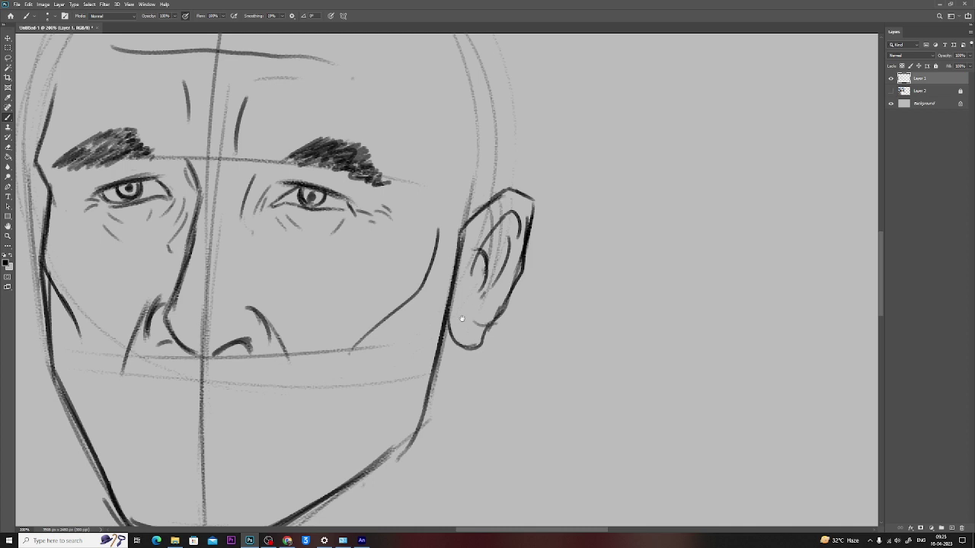
Step: Zoom out and reposition the view to show both faces
mouse_move(462, 319)
mouse_down()
mouse_move(578, 274)
mouse_move(639, 216)
mouse_move(665, 223)
mouse_up()
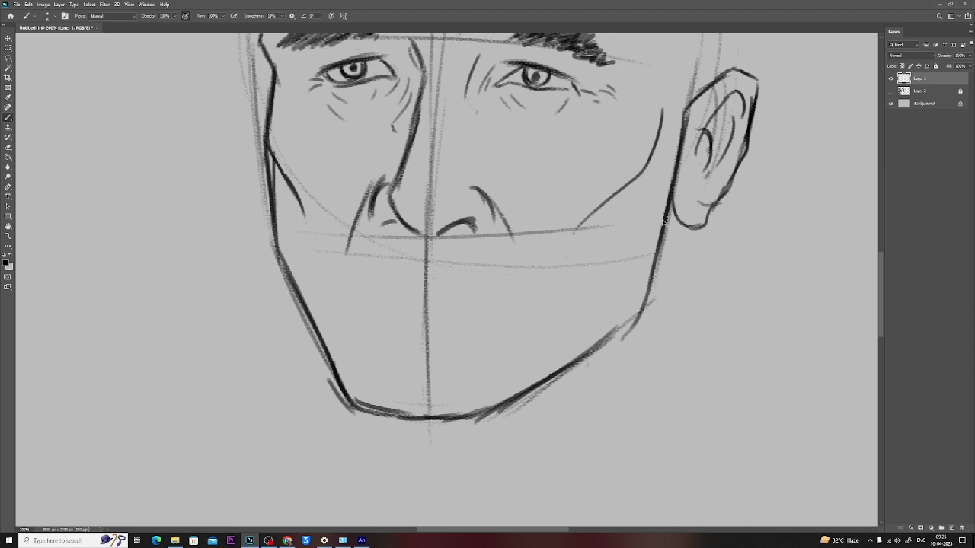
key(ctrl+minus)
drag(456, 266, 479, 276)
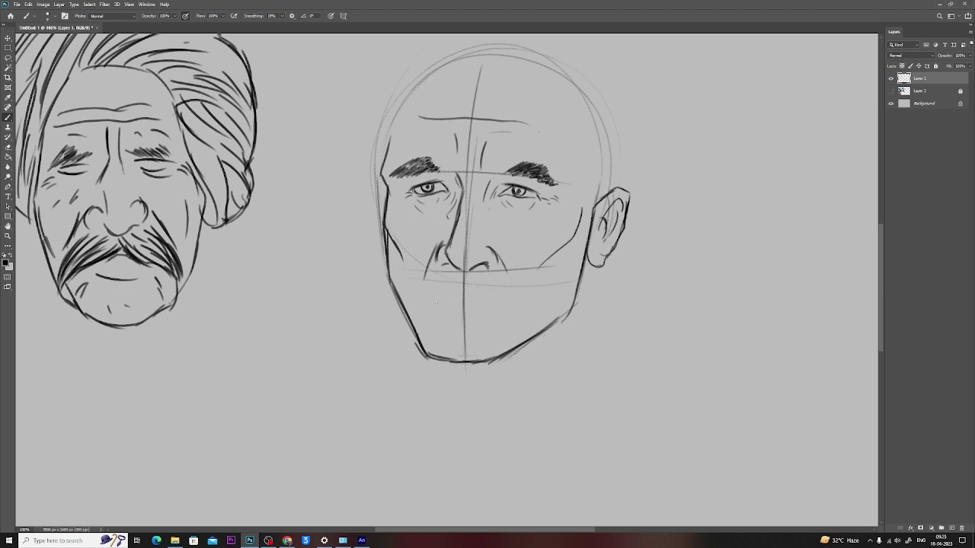
Step: Sketch mouth guide lines, then draw the upper and lower lips of the bald face
drag(425, 306, 506, 306)
key(ctrl+z)
drag(435, 305, 520, 297)
key(z)
click(457, 297)
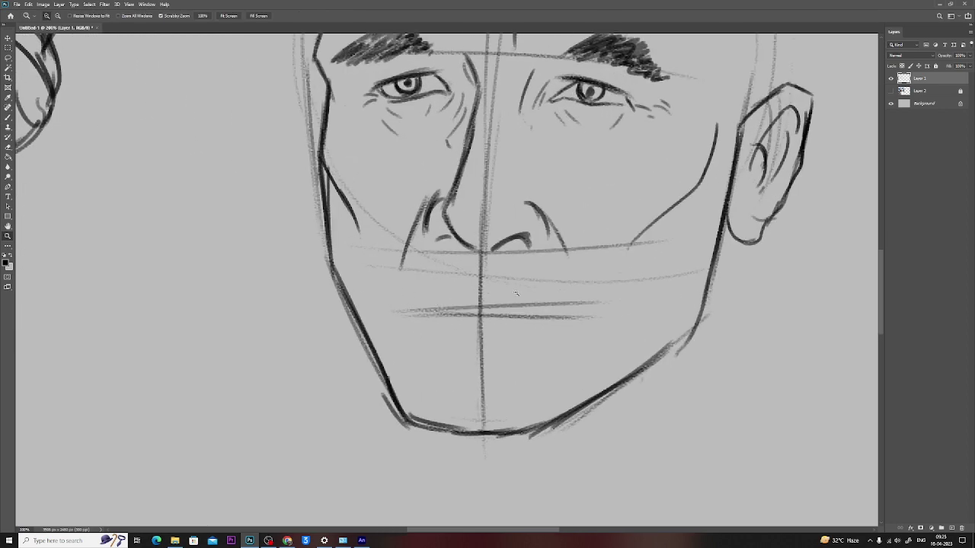
key(ctrl+z)
key(b)
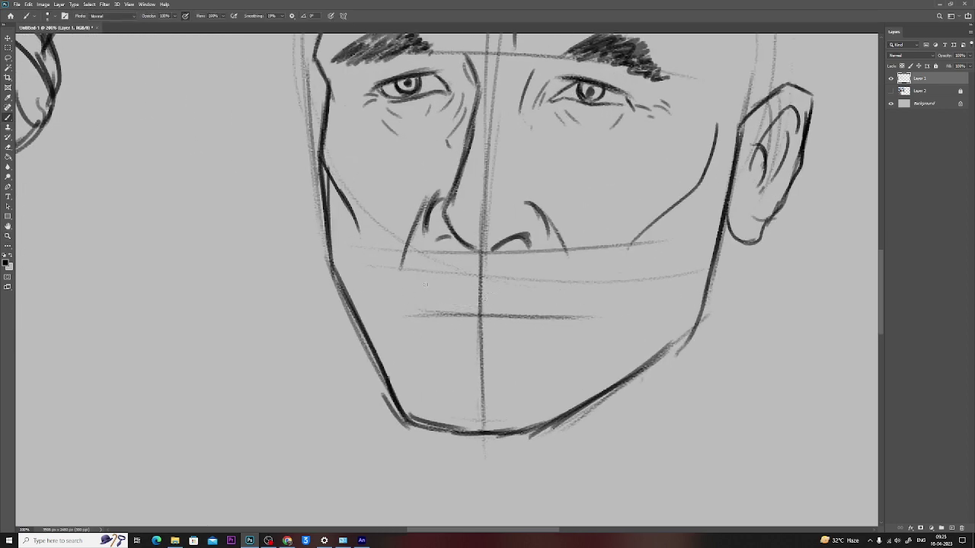
drag(438, 282, 533, 288)
drag(454, 290, 501, 292)
mouse_move(423, 285)
mouse_down()
mouse_move(522, 286)
mouse_move(577, 310)
mouse_up()
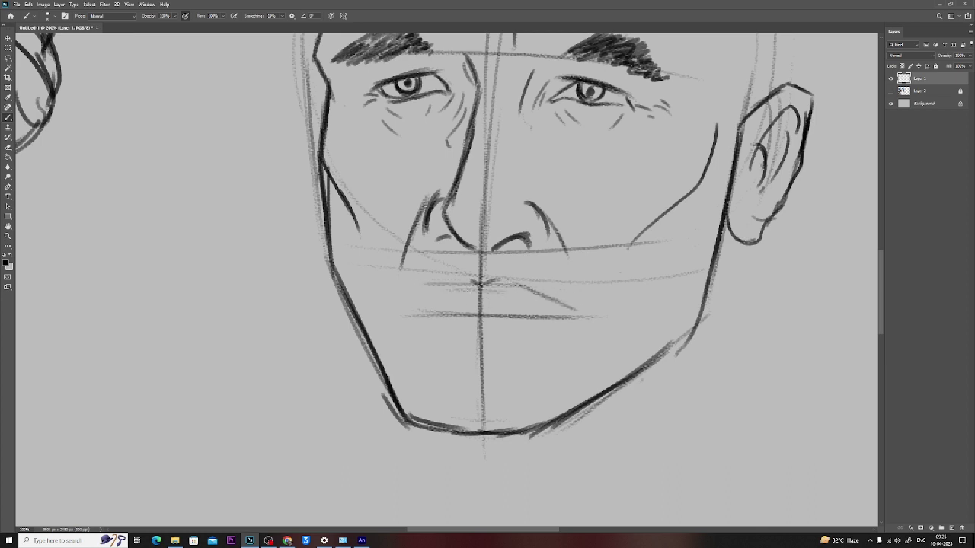
mouse_move(466, 280)
mouse_down()
mouse_move(412, 304)
mouse_move(477, 281)
mouse_move(524, 291)
mouse_up()
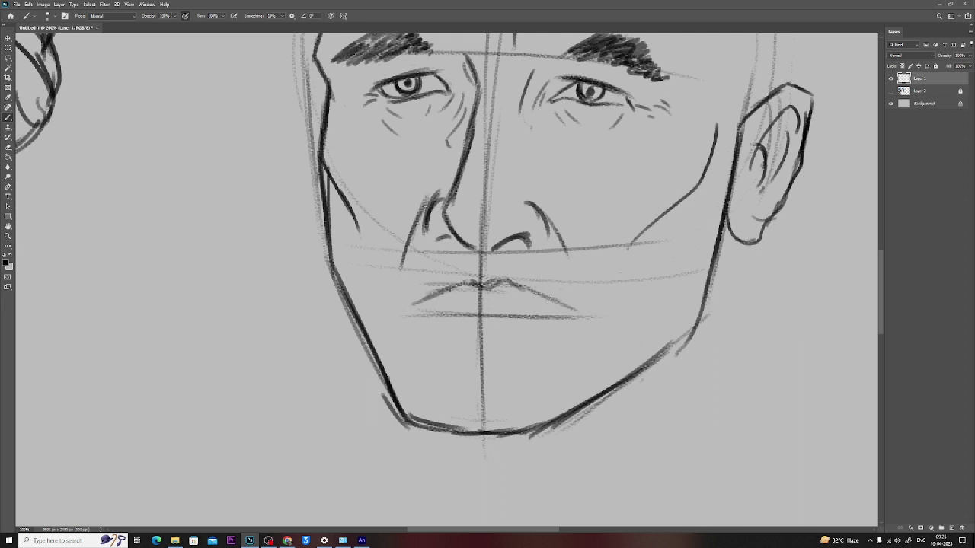
mouse_move(466, 300)
mouse_down()
mouse_move(499, 300)
mouse_move(422, 303)
mouse_move(591, 304)
mouse_move(406, 302)
mouse_move(479, 327)
mouse_move(526, 328)
mouse_up()
Step: Darken the jawline on both sides and the chin up toward the ear
mouse_move(384, 337)
mouse_down()
mouse_move(409, 428)
mouse_move(434, 435)
mouse_move(503, 439)
mouse_move(560, 425)
mouse_move(615, 377)
mouse_up()
drag(563, 431, 647, 373)
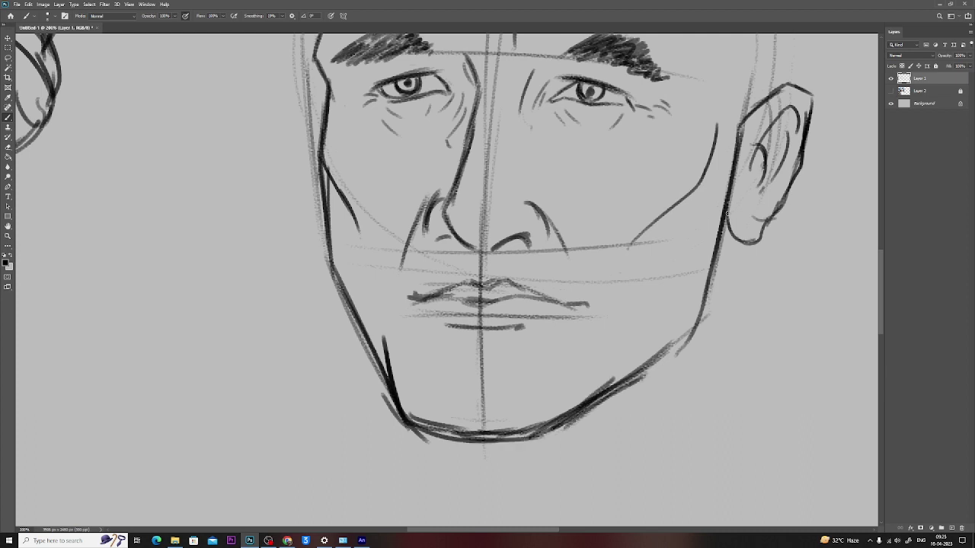
drag(725, 213, 685, 326)
mouse_move(708, 292)
mouse_down()
mouse_move(661, 370)
mouse_move(632, 388)
mouse_up()
mouse_move(559, 373)
mouse_down()
mouse_move(554, 402)
mouse_move(571, 360)
mouse_up()
Step: Draw the line between the lips and trace the upper lip's left half
mouse_move(477, 280)
mouse_down()
mouse_move(541, 283)
mouse_move(499, 265)
mouse_move(532, 262)
mouse_move(580, 289)
mouse_move(610, 292)
mouse_up()
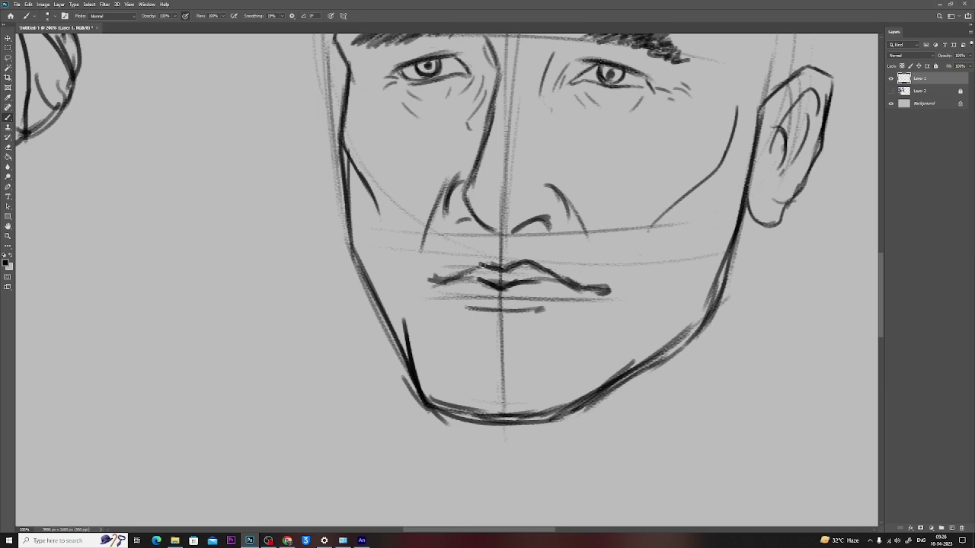
drag(483, 265, 431, 283)
key(ctrl+minus)
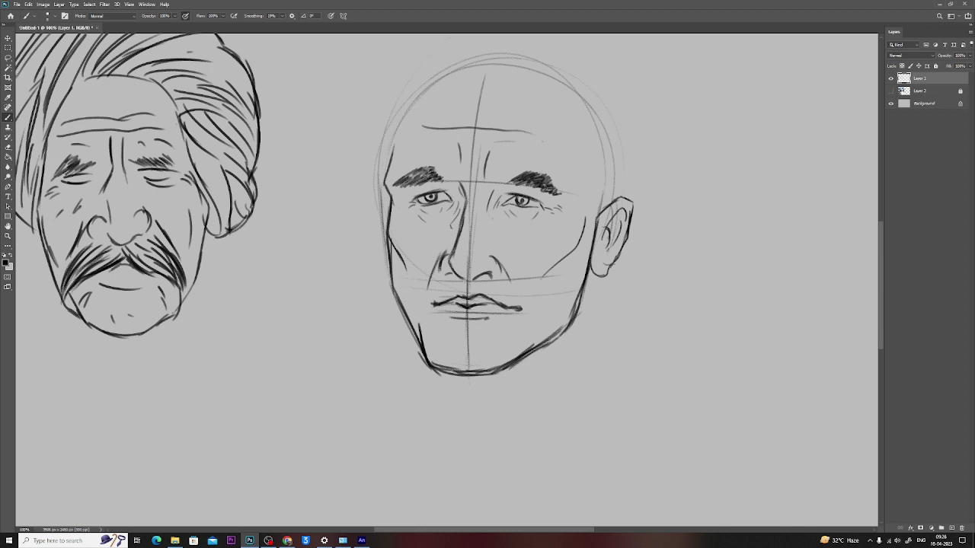
key(z)
click(400, 320)
drag(457, 282, 779, 275)
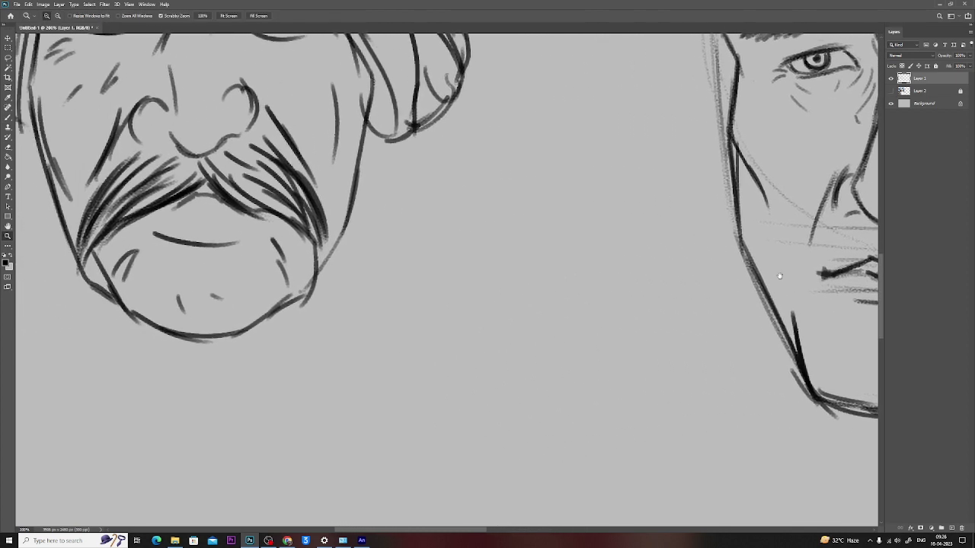
Step: Draw a leaf-shaped shoulder shape between the two faces
key(b)
drag(499, 198, 344, 390)
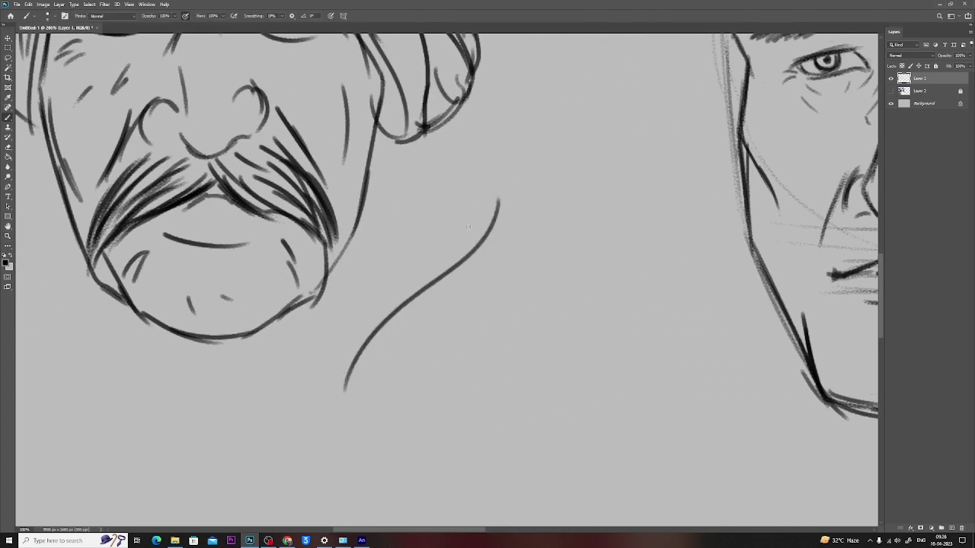
key(ctrl+z)
drag(575, 199, 390, 297)
drag(545, 177, 382, 318)
drag(395, 271, 371, 314)
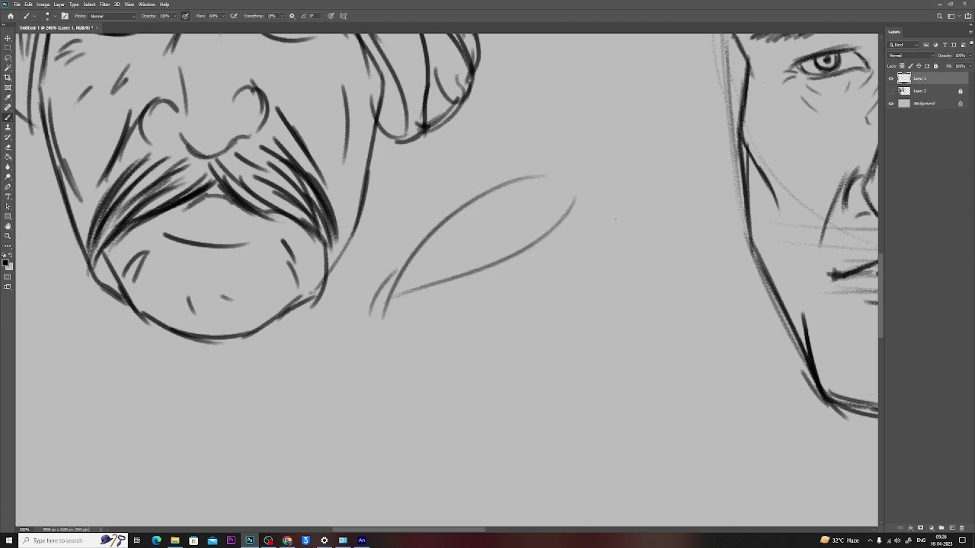
Step: Add long curves for the other shoulder and a second shape, then undo the trial strokes
drag(601, 216, 740, 329)
drag(637, 190, 722, 276)
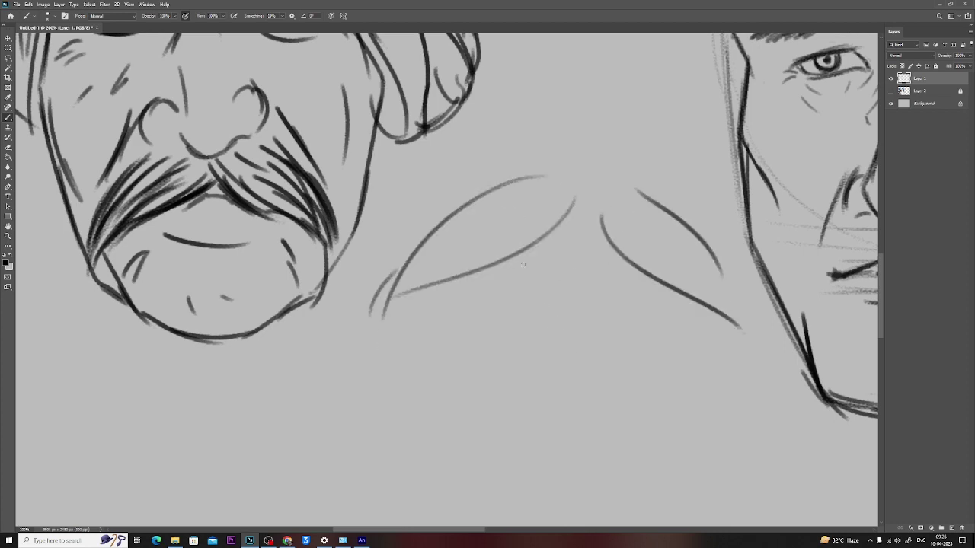
drag(568, 259, 429, 399)
drag(462, 371, 599, 279)
drag(556, 324, 369, 330)
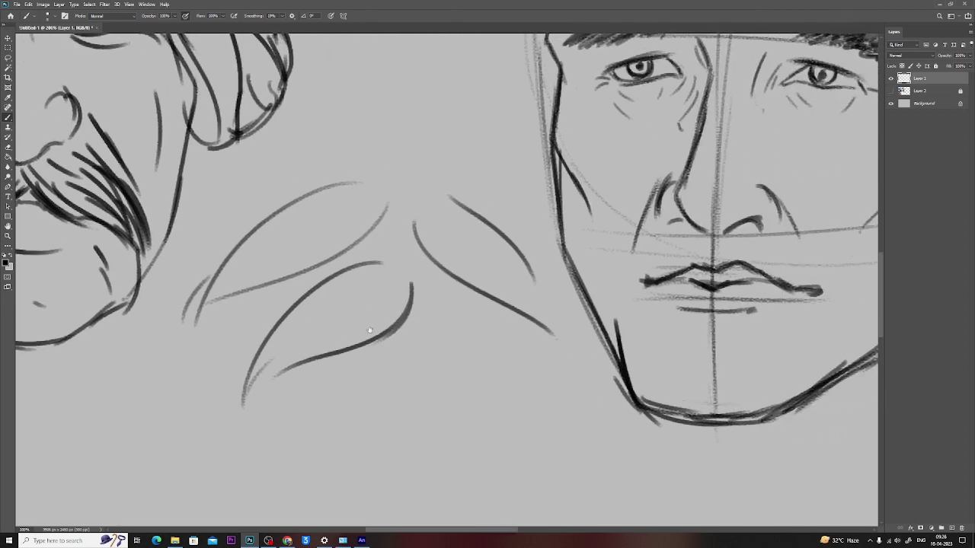
scroll(369, 330, right, 3)
scroll(174, 304, right, 2)
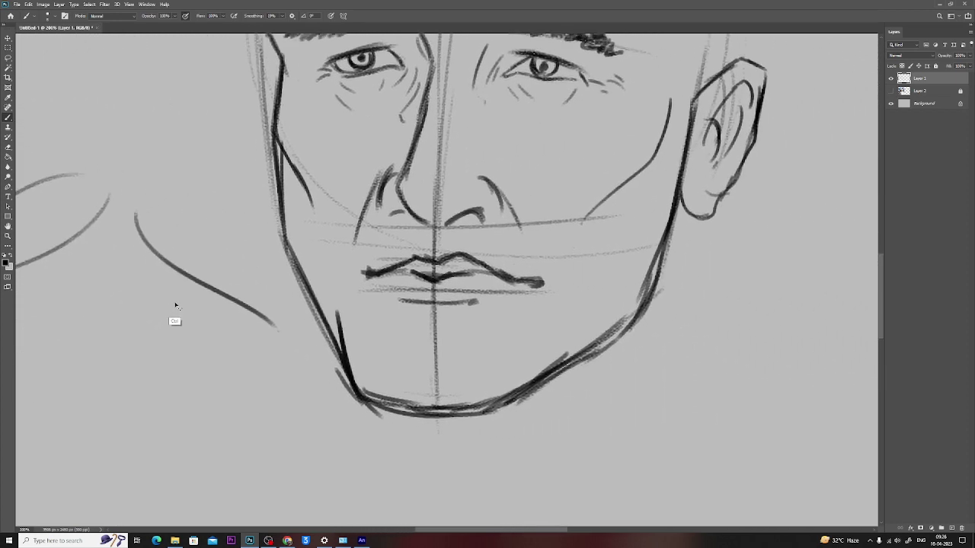
key(ctrl+z)
key(ctrl+z)
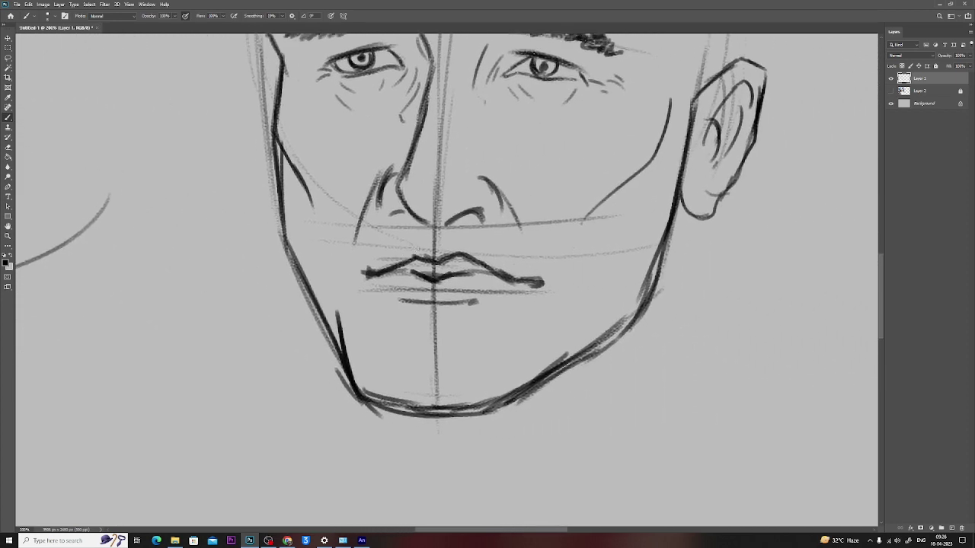
Step: Sketch the left half of the moustache from the mouth corner down to the jaw
drag(403, 210, 317, 335)
mouse_move(355, 259)
mouse_down()
mouse_move(320, 357)
mouse_move(359, 274)
mouse_up()
drag(420, 229, 327, 315)
mouse_move(345, 243)
mouse_down()
mouse_move(315, 351)
mouse_move(303, 338)
mouse_up()
drag(329, 255, 307, 355)
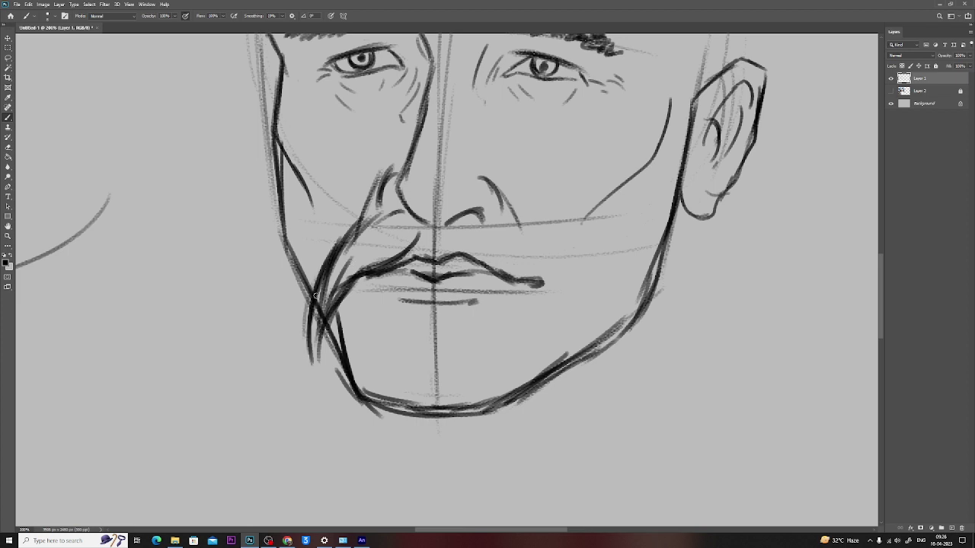
drag(328, 274, 314, 309)
Step: Sketch the right half of the moustache from the nostril down the cheek to the jaw
mouse_move(397, 261)
mouse_down()
mouse_move(475, 239)
mouse_move(553, 320)
mouse_up()
drag(513, 280, 553, 332)
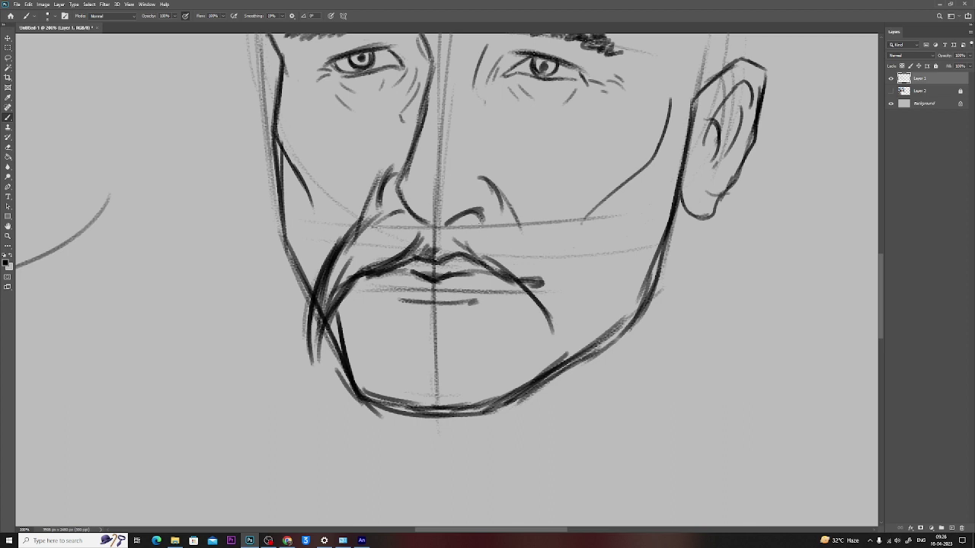
mouse_move(480, 218)
mouse_down()
mouse_move(504, 213)
mouse_move(554, 271)
mouse_up()
drag(522, 225, 562, 311)
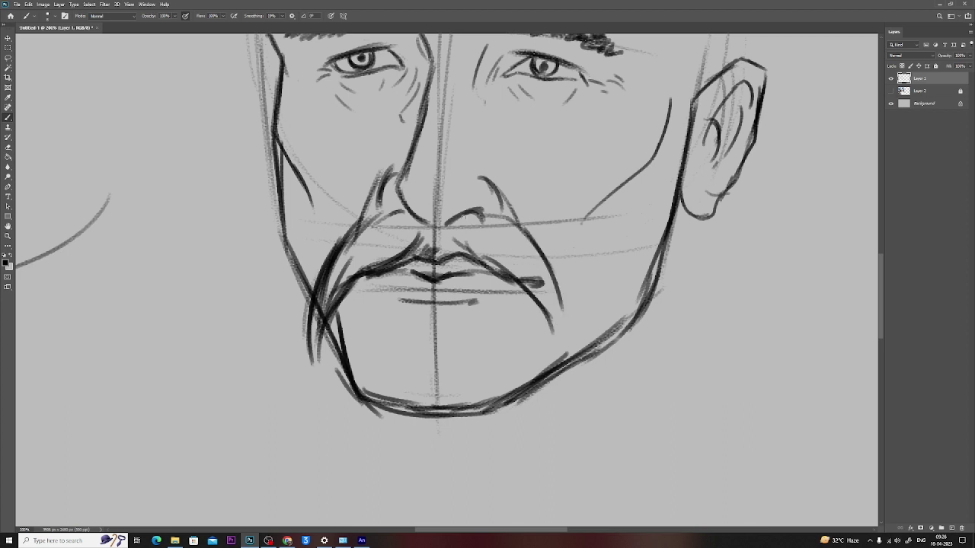
mouse_move(461, 217)
mouse_down()
mouse_move(503, 215)
mouse_move(554, 274)
mouse_move(568, 342)
mouse_up()
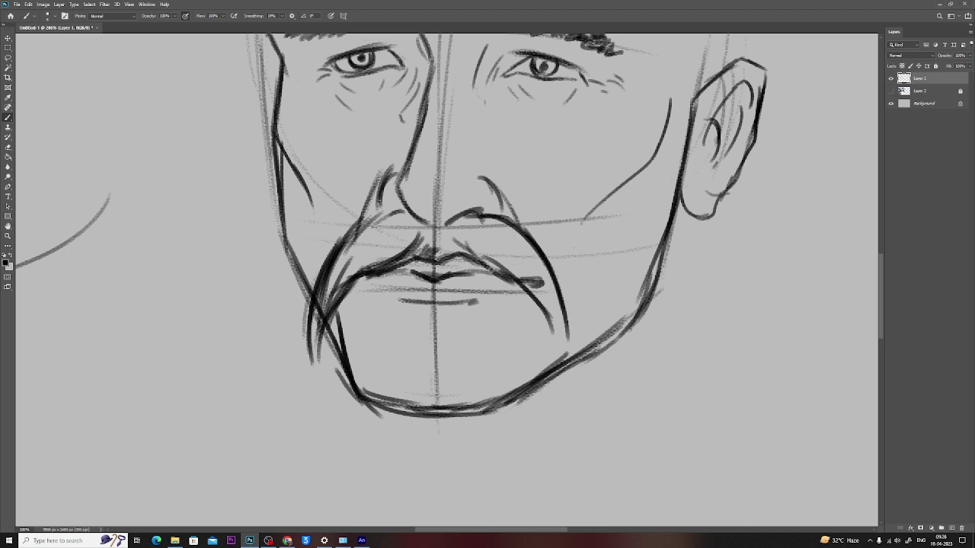
drag(469, 234, 556, 343)
drag(563, 288, 566, 344)
drag(535, 303, 556, 365)
drag(566, 277, 564, 355)
drag(560, 301, 563, 367)
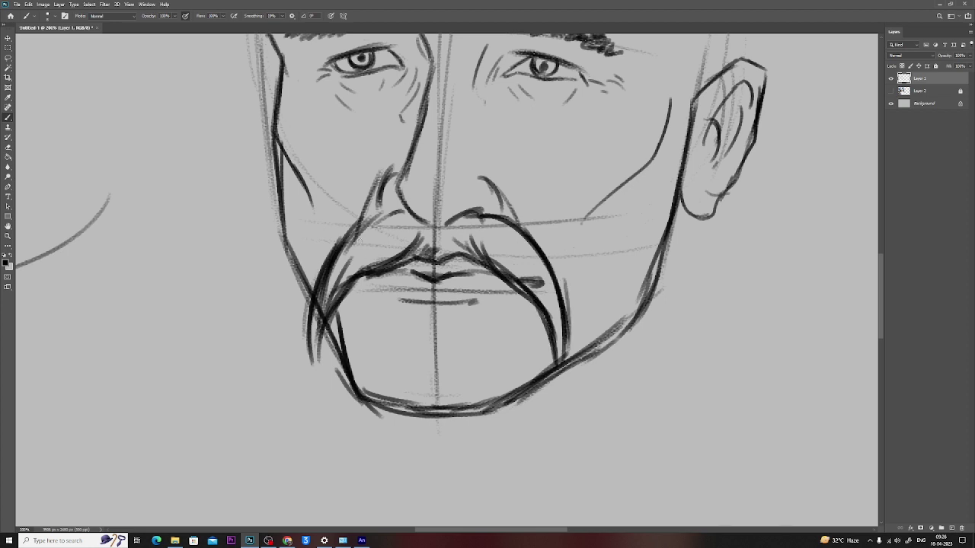
Step: Hatch both the left and right halves of the moustache
mouse_move(367, 236)
mouse_down()
mouse_move(322, 312)
mouse_move(345, 288)
mouse_up()
drag(402, 227, 377, 264)
mouse_move(436, 230)
mouse_down()
mouse_move(427, 250)
mouse_move(435, 251)
mouse_up()
mouse_move(443, 227)
mouse_down()
mouse_move(449, 253)
mouse_move(472, 254)
mouse_up()
drag(471, 219, 487, 259)
mouse_move(484, 219)
mouse_down()
mouse_move(500, 272)
mouse_move(506, 257)
mouse_move(517, 279)
mouse_up()
Step: Add curved hair lines to the right moustache and darken that side
drag(523, 237, 542, 300)
drag(533, 260, 562, 364)
drag(554, 294, 563, 361)
drag(505, 263, 559, 364)
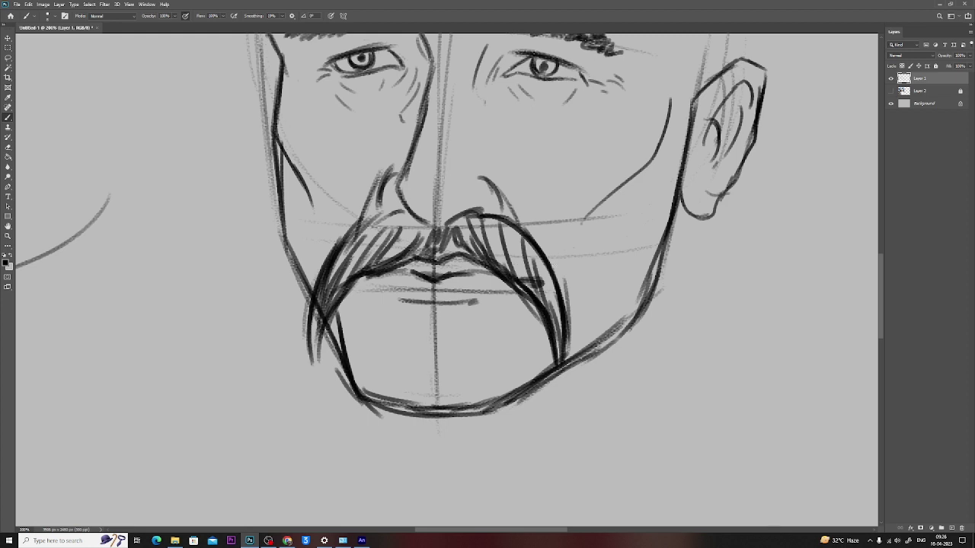
drag(553, 266, 565, 357)
drag(527, 246, 545, 297)
Step: Thicken the left moustache edge, darken the nostrils and the left moustache half
drag(349, 285, 315, 353)
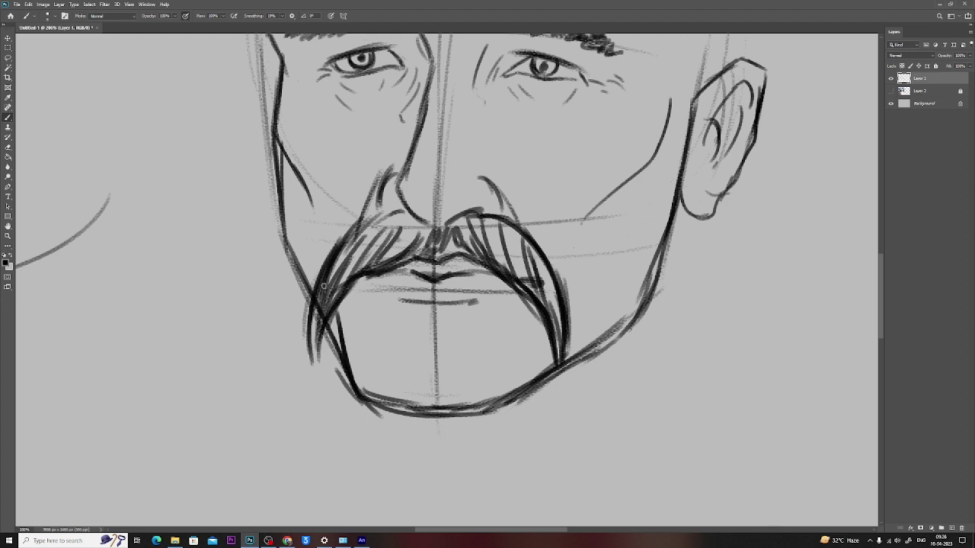
drag(329, 257, 313, 329)
mouse_move(380, 213)
mouse_down()
mouse_move(343, 242)
mouse_move(452, 218)
mouse_up()
drag(483, 178, 498, 207)
mouse_move(395, 172)
mouse_down()
mouse_move(380, 211)
mouse_move(444, 218)
mouse_up()
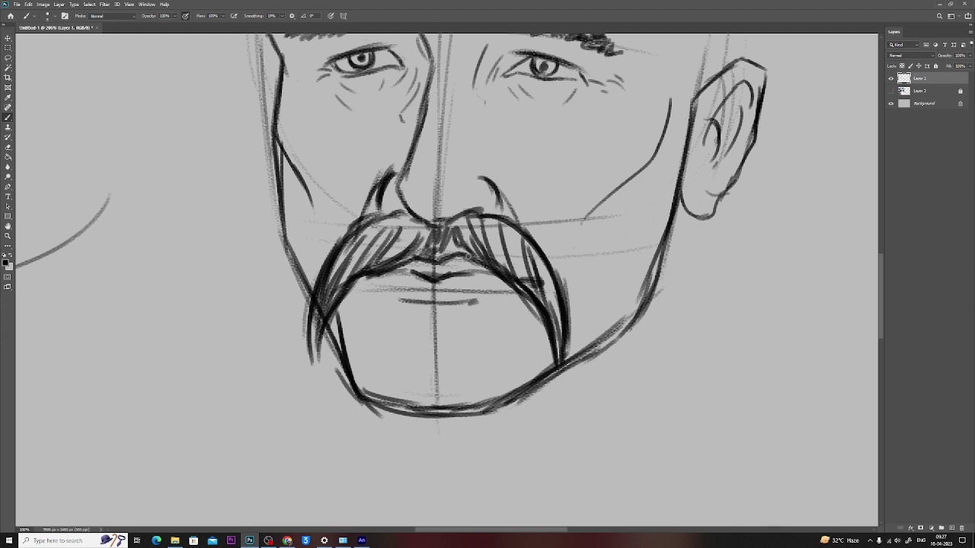
mouse_move(399, 254)
mouse_down()
mouse_move(373, 264)
mouse_move(491, 287)
mouse_up()
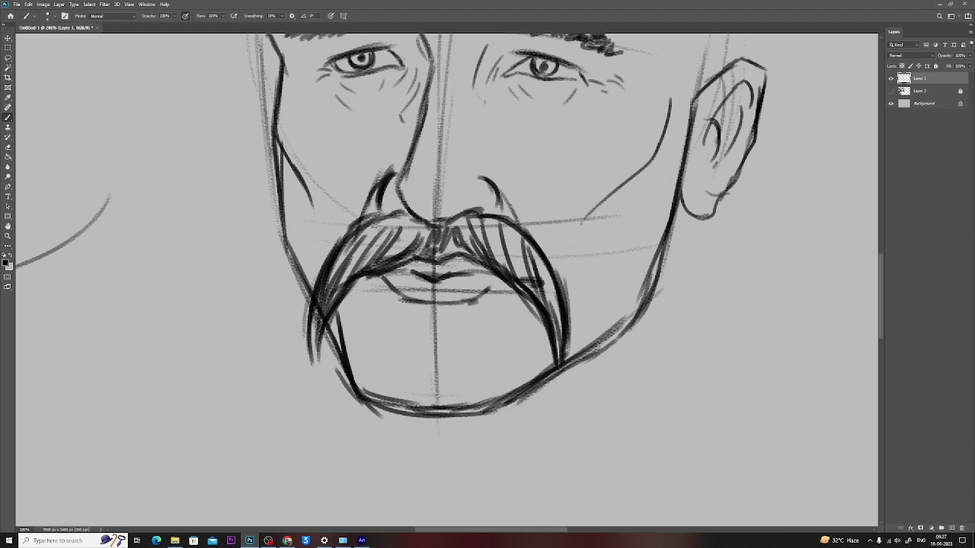
Step: Draw a curve below the lower lip, add chin strokes, and curl the right moustache tip
drag(399, 316, 483, 324)
drag(413, 313, 462, 309)
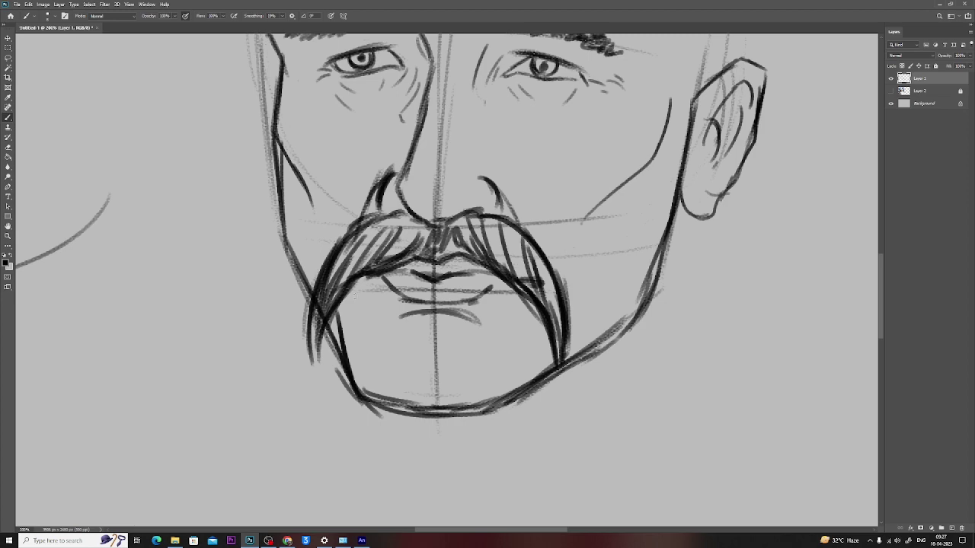
drag(352, 300, 349, 355)
drag(361, 318, 363, 326)
drag(545, 323, 555, 398)
mouse_move(561, 296)
mouse_down()
mouse_move(564, 393)
mouse_move(605, 420)
mouse_up()
drag(562, 372, 582, 419)
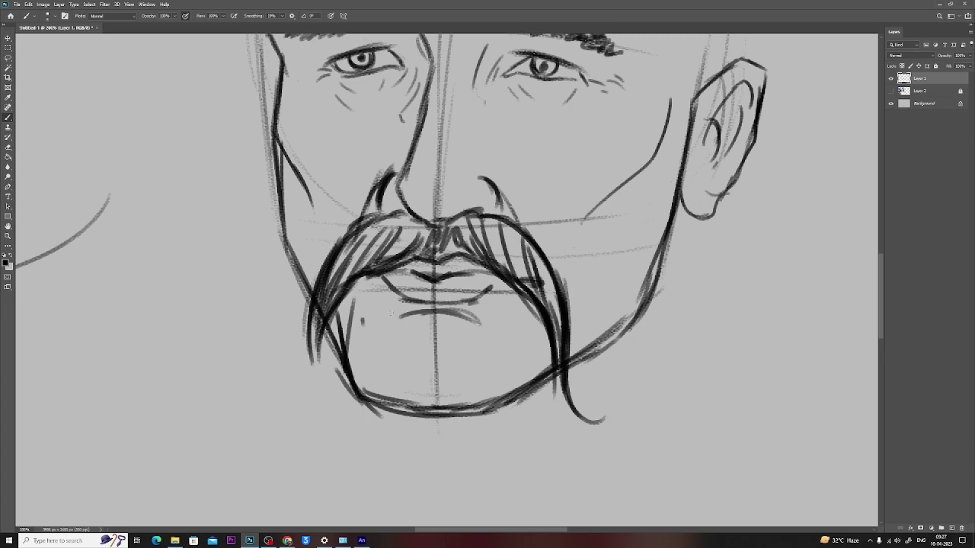
Step: Undo the moustache-tip curl and add strokes on the left chin and right jaw
key(ctrl+z)
key(ctrl+z)
key(ctrl+z)
mouse_move(310, 308)
mouse_down()
mouse_move(311, 362)
mouse_move(329, 369)
mouse_up()
drag(626, 134, 575, 236)
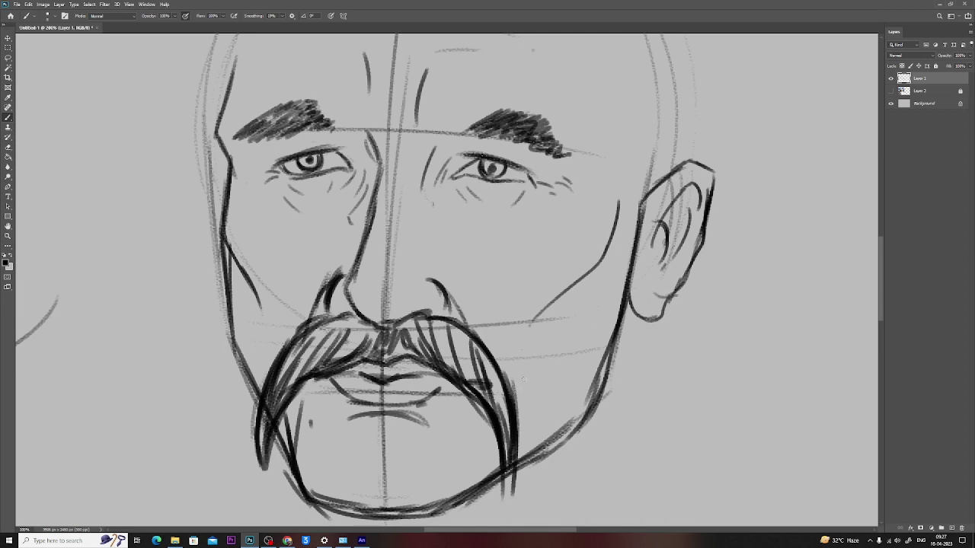
drag(528, 409, 530, 424)
drag(531, 425, 543, 438)
drag(550, 412, 552, 432)
drag(557, 406, 560, 422)
Step: Add stubble marks across the right cheek and along the jaw near the ear
drag(569, 373, 569, 389)
mouse_move(538, 364)
mouse_down()
mouse_move(540, 382)
mouse_move(535, 360)
mouse_up()
drag(540, 334, 541, 342)
drag(549, 324, 552, 336)
drag(611, 257, 612, 271)
drag(623, 249, 624, 265)
drag(632, 248, 631, 262)
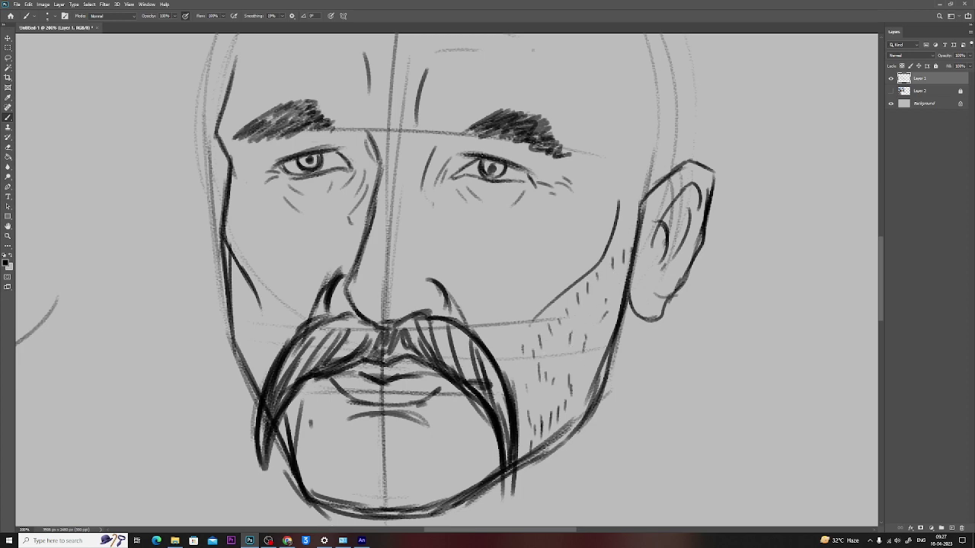
drag(583, 345, 584, 358)
mouse_move(587, 369)
mouse_down()
mouse_move(591, 377)
mouse_move(543, 401)
mouse_up()
drag(551, 345, 555, 365)
Step: Add stubble marks along the left jaw and left chin
drag(239, 309, 242, 322)
drag(235, 331, 251, 352)
drag(247, 353, 251, 365)
drag(256, 357, 257, 367)
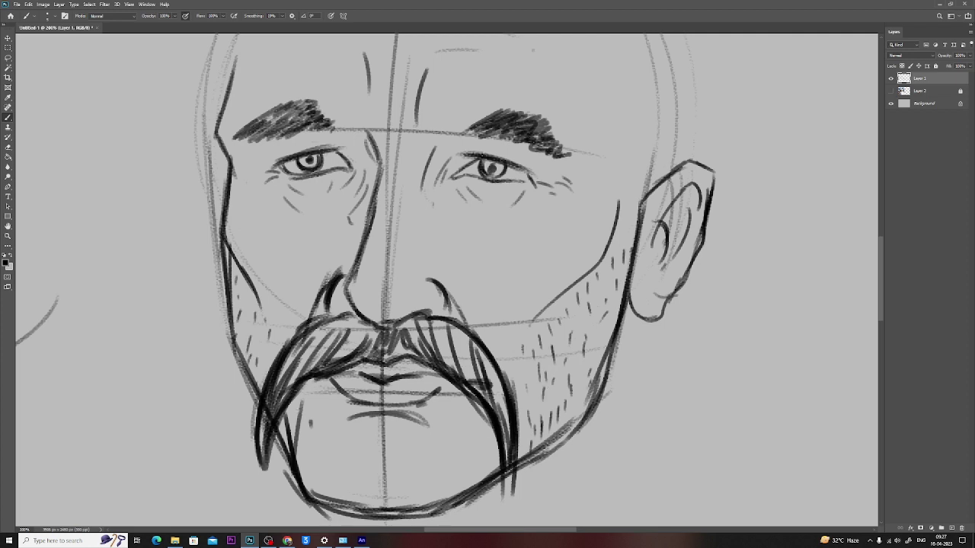
drag(297, 409, 295, 424)
drag(301, 415, 303, 437)
drag(303, 441, 305, 450)
Step: Add stubble on the chin centre, lower chin and right cheek
drag(384, 425, 387, 438)
drag(332, 469, 333, 480)
drag(381, 469, 383, 479)
drag(361, 482, 362, 492)
drag(438, 449, 439, 465)
drag(357, 439, 354, 456)
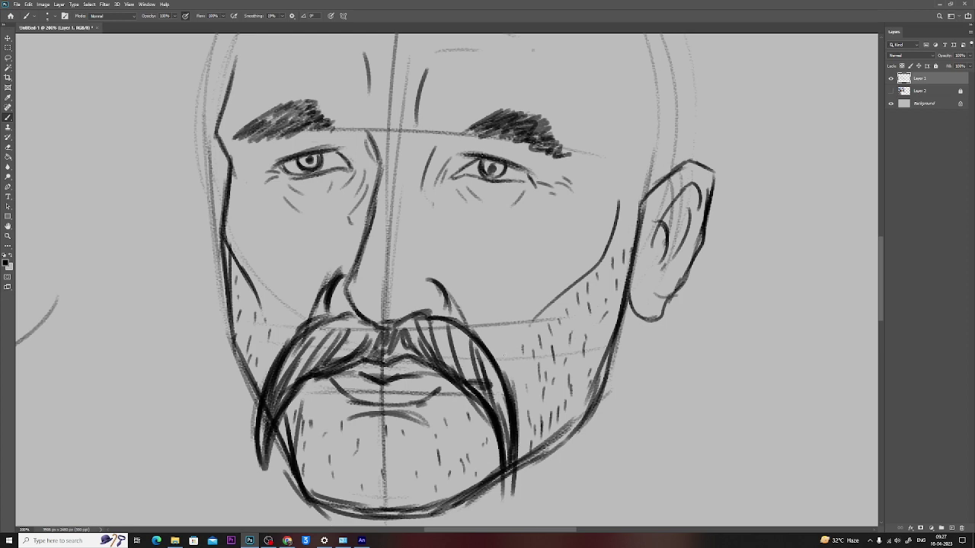
drag(505, 355, 507, 368)
drag(522, 372, 524, 381)
Step: Redraw the lower lip, upper lip and the line between them
mouse_move(332, 371)
mouse_down()
mouse_move(396, 404)
mouse_move(428, 399)
mouse_move(440, 385)
mouse_up()
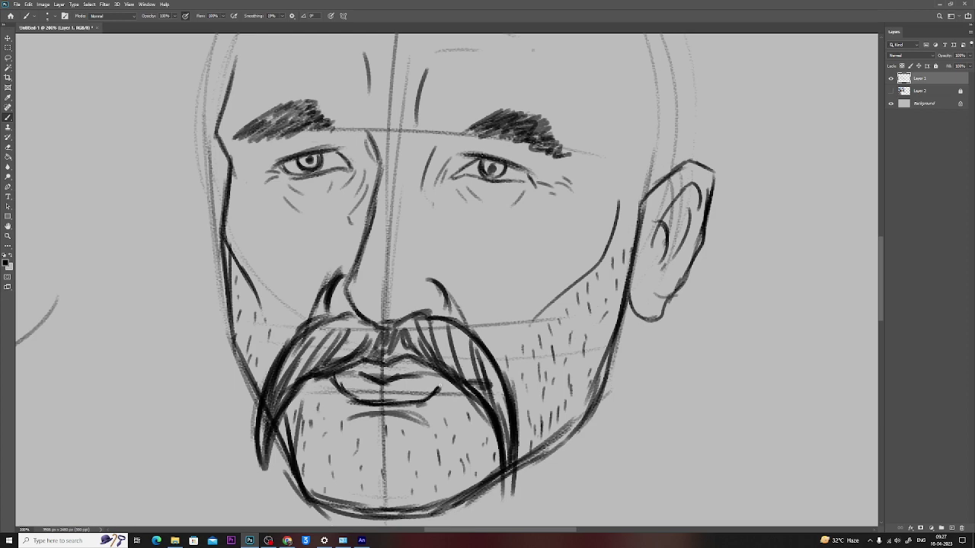
drag(332, 374, 444, 377)
drag(361, 361, 434, 356)
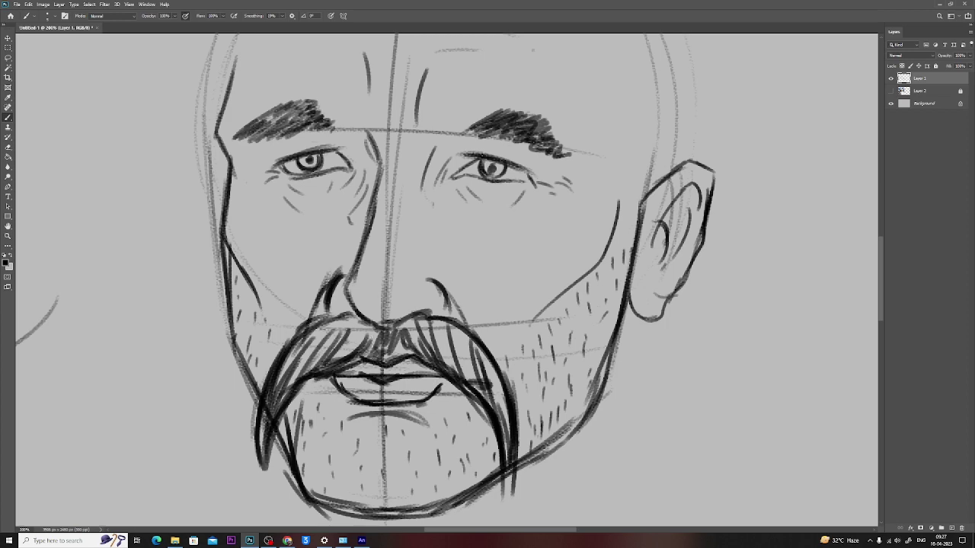
Step: Thicken the left moustache, darken the nose line, and add right-cheek stubble
drag(373, 338, 286, 382)
drag(256, 457, 327, 339)
mouse_move(355, 266)
mouse_down()
mouse_move(381, 318)
mouse_move(416, 319)
mouse_move(409, 326)
mouse_up()
drag(515, 315, 487, 343)
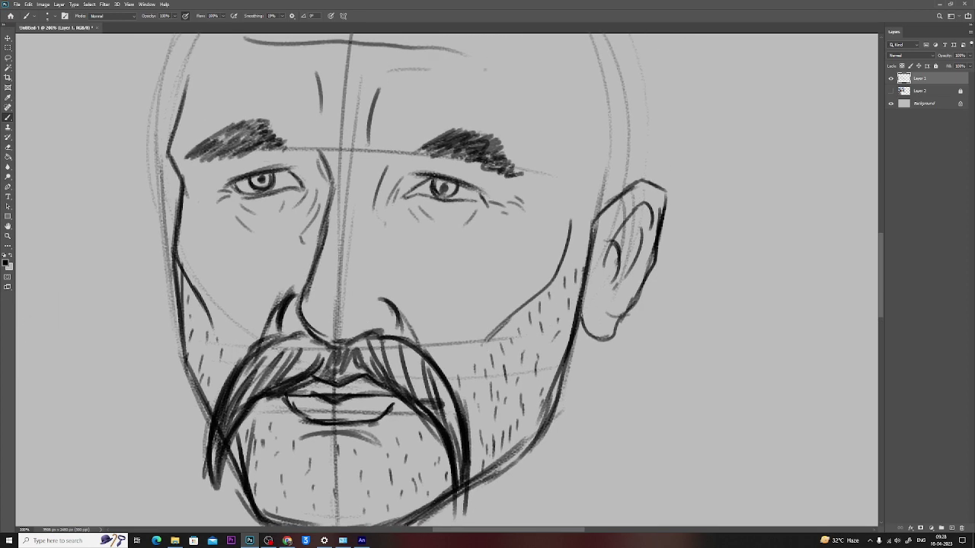
drag(565, 327, 562, 345)
drag(533, 305, 538, 366)
Step: Darken both eyebrows and add forehead wrinkles and a curved brow line
key(ctrl+minus)
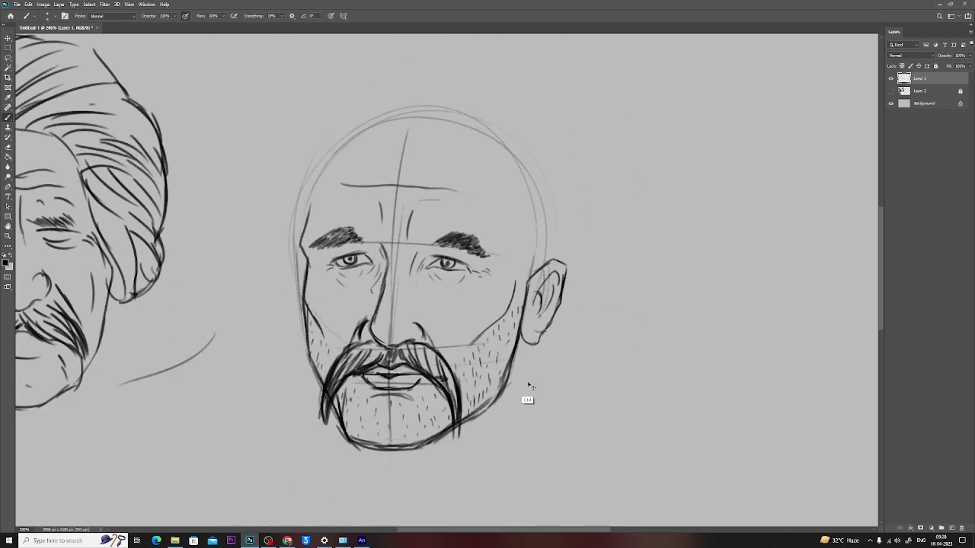
drag(389, 330, 465, 358)
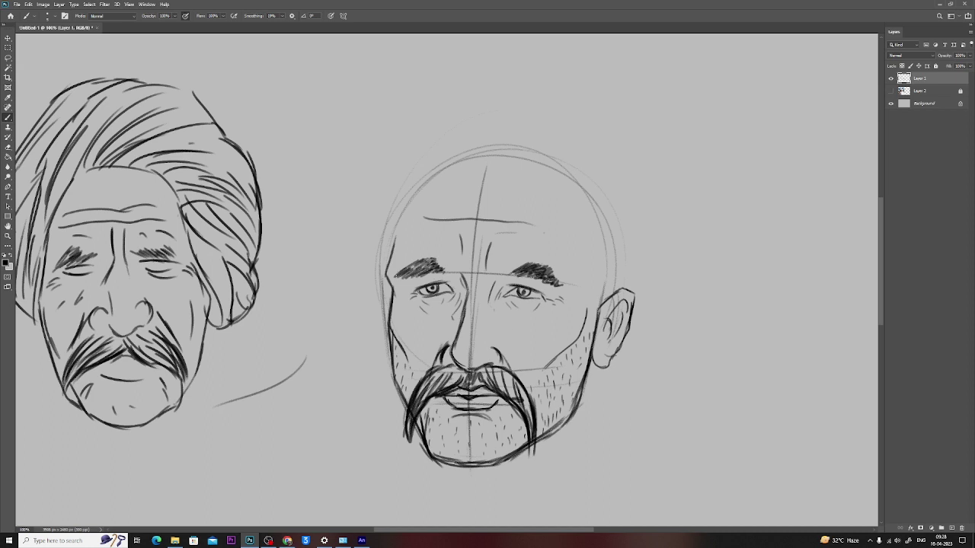
drag(404, 265, 429, 274)
drag(497, 273, 541, 270)
mouse_move(433, 205)
mouse_down()
mouse_move(546, 221)
mouse_move(597, 270)
mouse_up()
mouse_move(558, 224)
mouse_down()
mouse_move(600, 282)
mouse_move(592, 275)
mouse_move(591, 294)
mouse_move(613, 306)
mouse_up()
Step: Sketch the turban's right outer curve, top outline and a fold over the head
drag(618, 310, 626, 325)
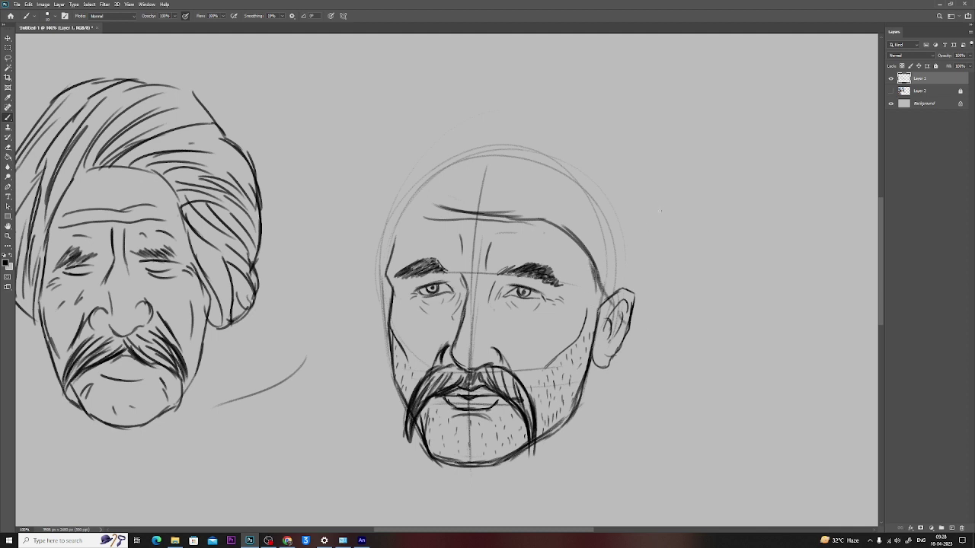
mouse_move(631, 189)
mouse_down()
mouse_move(669, 309)
mouse_move(621, 378)
mouse_up()
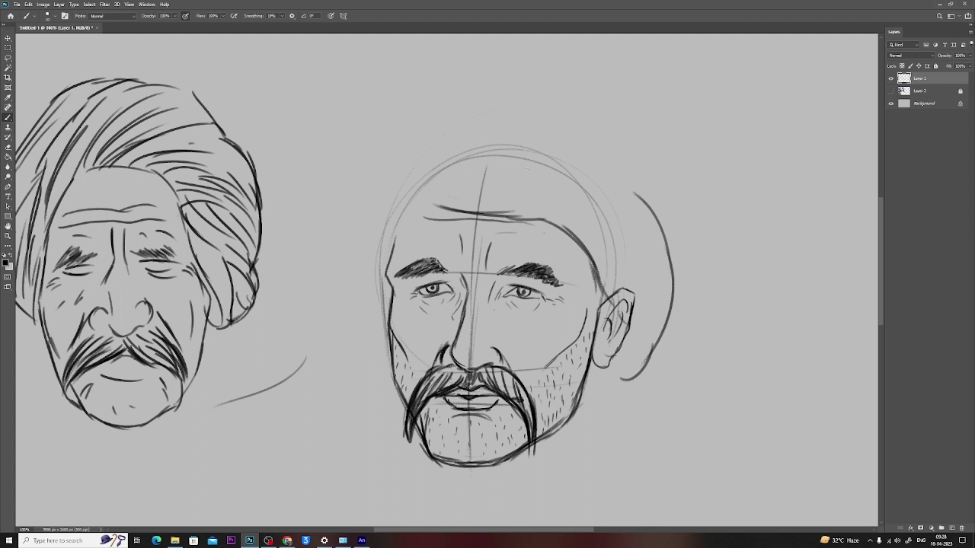
mouse_move(420, 201)
mouse_down()
mouse_move(500, 112)
mouse_move(575, 111)
mouse_up()
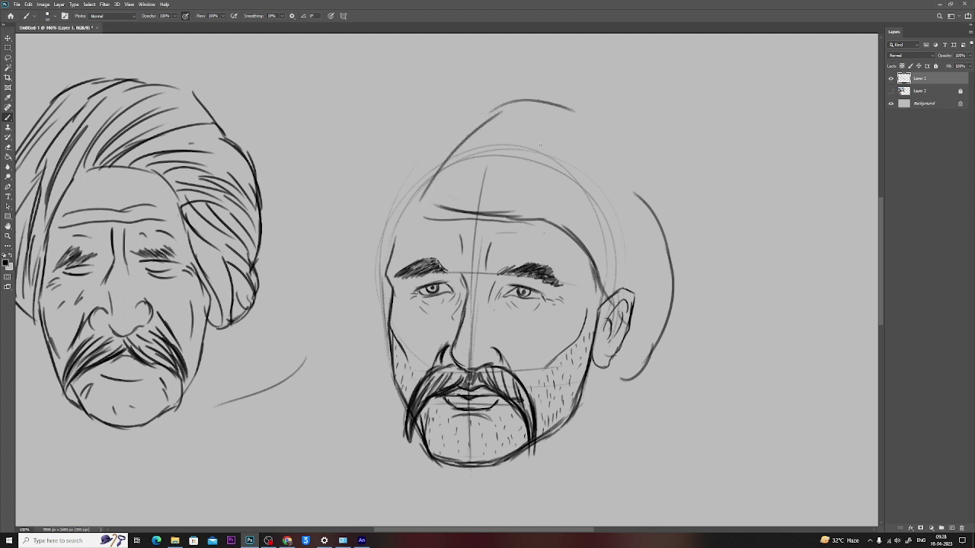
drag(542, 143, 642, 186)
drag(549, 222, 661, 211)
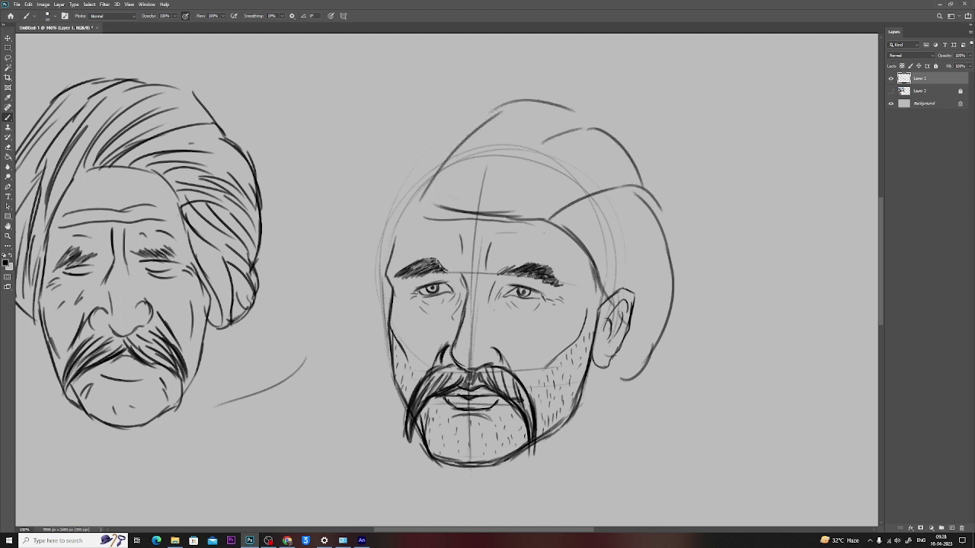
drag(494, 111, 391, 164)
mouse_move(457, 99)
mouse_down()
mouse_move(434, 113)
mouse_move(375, 198)
mouse_up()
Step: Sketch the turban's left side with a long rising fold above the forehead
drag(376, 219, 372, 250)
mouse_move(410, 116)
mouse_down()
mouse_move(365, 161)
mouse_move(351, 262)
mouse_move(384, 309)
mouse_up()
mouse_move(365, 174)
mouse_down()
mouse_move(358, 250)
mouse_move(420, 106)
mouse_move(433, 100)
mouse_up()
mouse_move(386, 245)
mouse_down()
mouse_move(449, 92)
mouse_move(484, 84)
mouse_up()
mouse_move(437, 214)
mouse_down()
mouse_move(457, 142)
mouse_move(510, 102)
mouse_up()
mouse_move(406, 218)
mouse_down()
mouse_move(437, 212)
mouse_move(390, 259)
mouse_up()
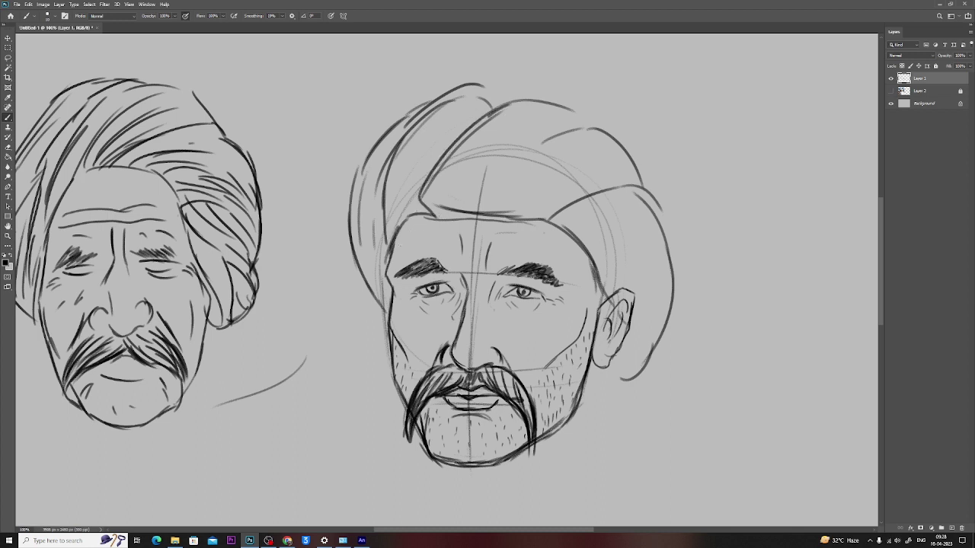
drag(417, 197, 386, 269)
mouse_move(406, 215)
mouse_down()
mouse_move(484, 85)
mouse_move(501, 92)
mouse_up()
Step: Draw the turban's top, top-right folds and right side down past the ear
mouse_move(473, 128)
mouse_down()
mouse_move(520, 98)
mouse_move(594, 123)
mouse_move(624, 157)
mouse_up()
drag(583, 129, 491, 184)
mouse_move(593, 192)
mouse_down()
mouse_move(661, 221)
mouse_move(667, 243)
mouse_up()
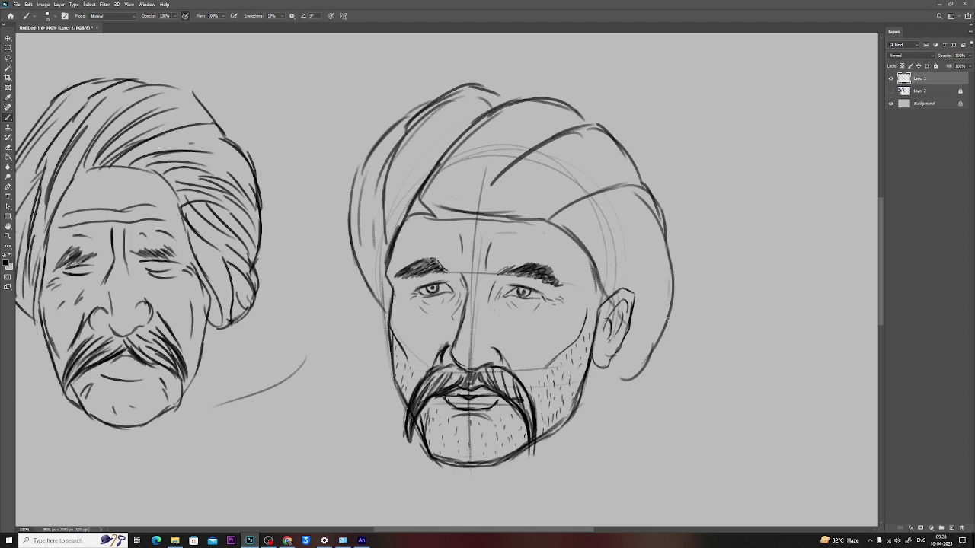
drag(669, 320, 647, 359)
Step: Thicken the right cheek contour and draw curly hair falling below the ear
drag(580, 246, 615, 333)
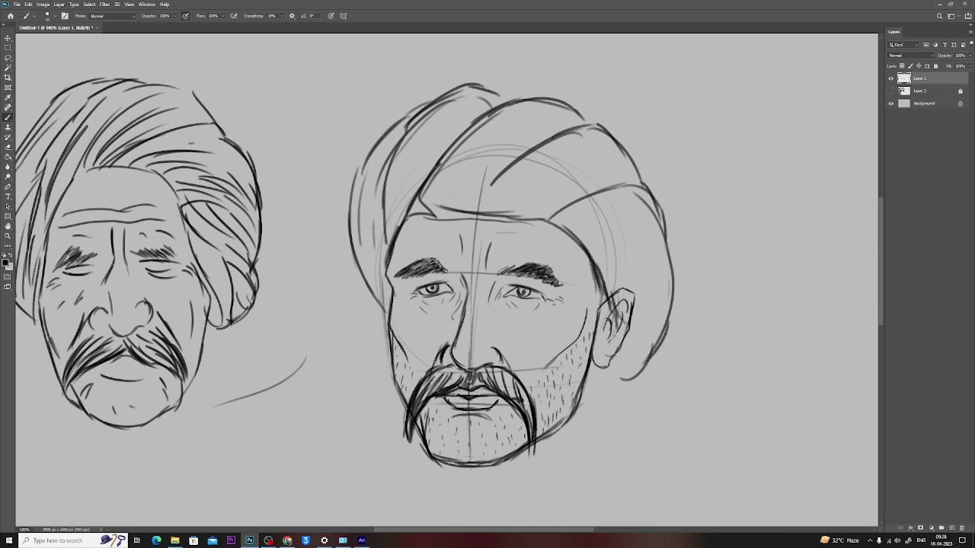
mouse_move(614, 298)
mouse_down()
mouse_move(629, 378)
mouse_move(608, 373)
mouse_move(635, 373)
mouse_up()
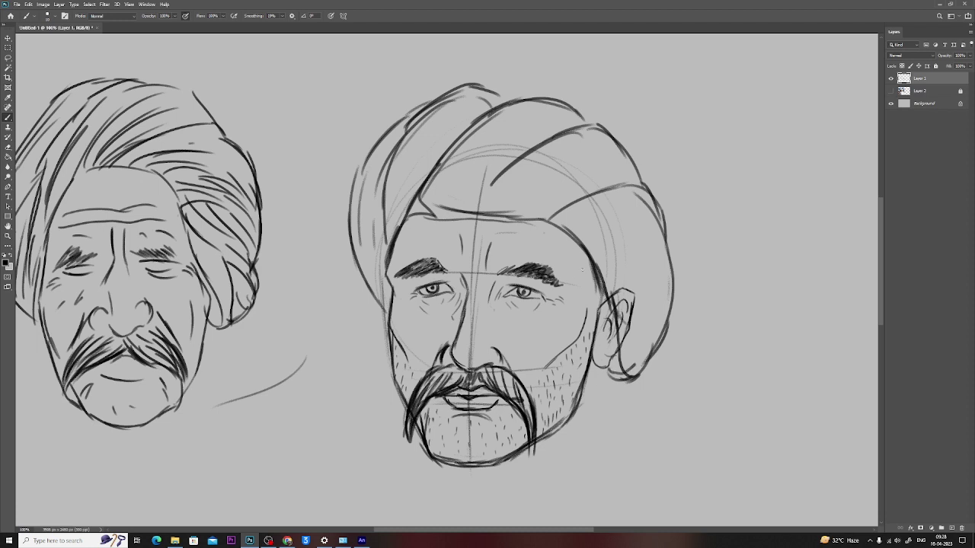
mouse_move(584, 259)
mouse_down()
mouse_move(579, 320)
mouse_move(588, 274)
mouse_move(588, 321)
mouse_up()
drag(597, 281, 592, 321)
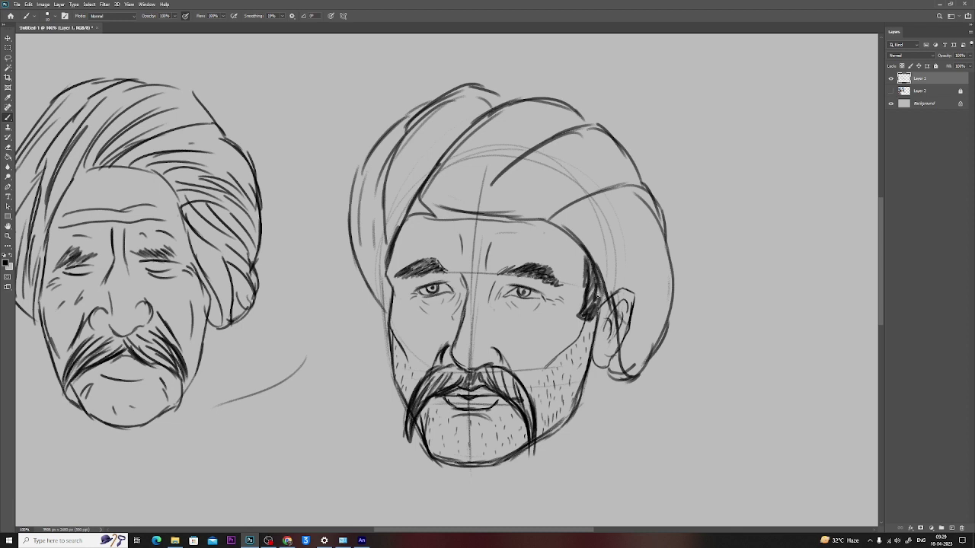
drag(585, 252, 581, 321)
mouse_move(611, 367)
mouse_down()
mouse_move(608, 441)
mouse_move(573, 431)
mouse_up()
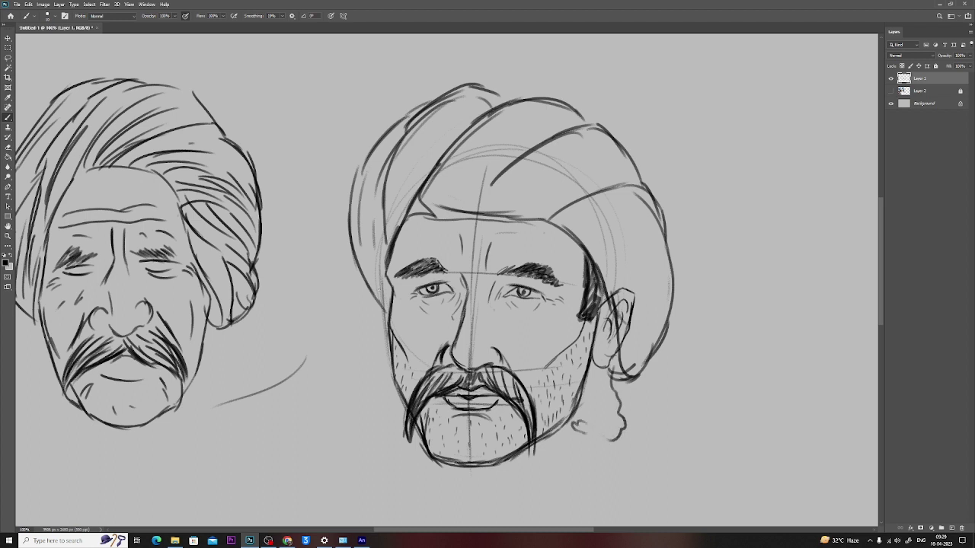
Step: Thicken the left cheek, add turban folds, and redraw the turban's right edge
mouse_move(387, 255)
mouse_down()
mouse_move(386, 295)
mouse_move(359, 242)
mouse_up()
drag(376, 300, 348, 153)
mouse_move(410, 102)
mouse_down()
mouse_move(362, 151)
mouse_move(361, 172)
mouse_move(377, 144)
mouse_move(503, 87)
mouse_up()
drag(466, 135, 528, 97)
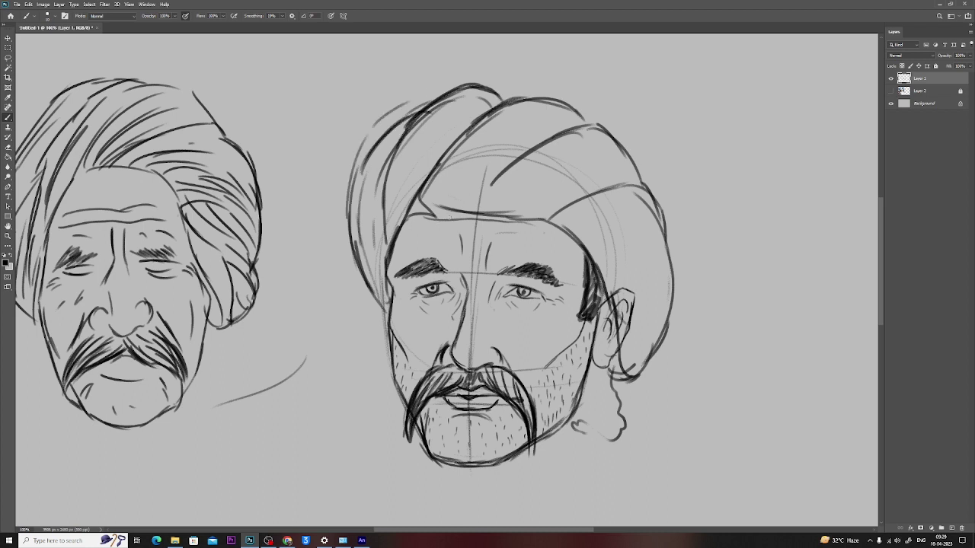
drag(451, 219, 423, 193)
mouse_move(468, 171)
mouse_down()
mouse_move(455, 216)
mouse_move(547, 222)
mouse_move(630, 267)
mouse_move(619, 342)
mouse_up()
drag(610, 302, 643, 372)
drag(670, 229, 641, 370)
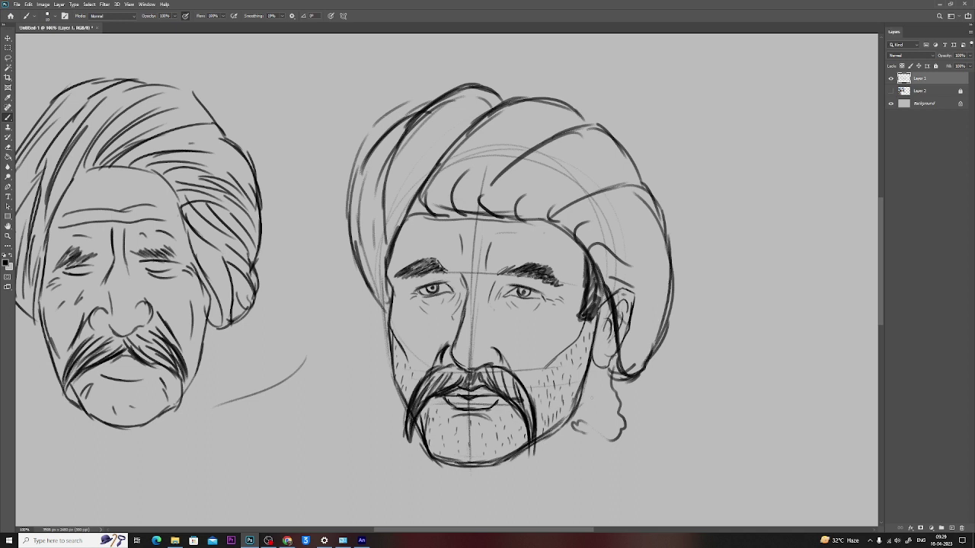
drag(493, 315, 510, 330)
Step: Add a long wavy hair strand below the ear and marks near the jaw
scroll(405, 316, down, 2)
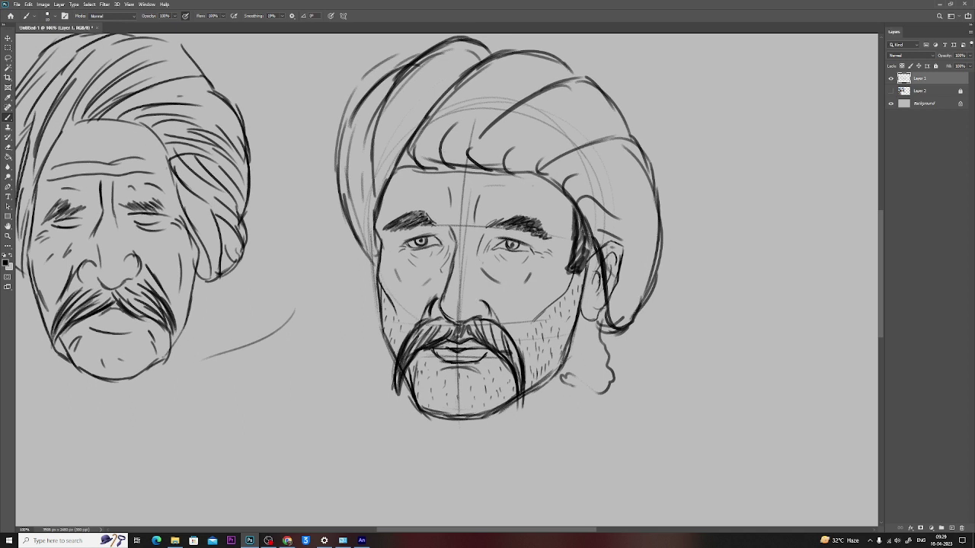
drag(565, 349, 580, 390)
drag(605, 329, 649, 425)
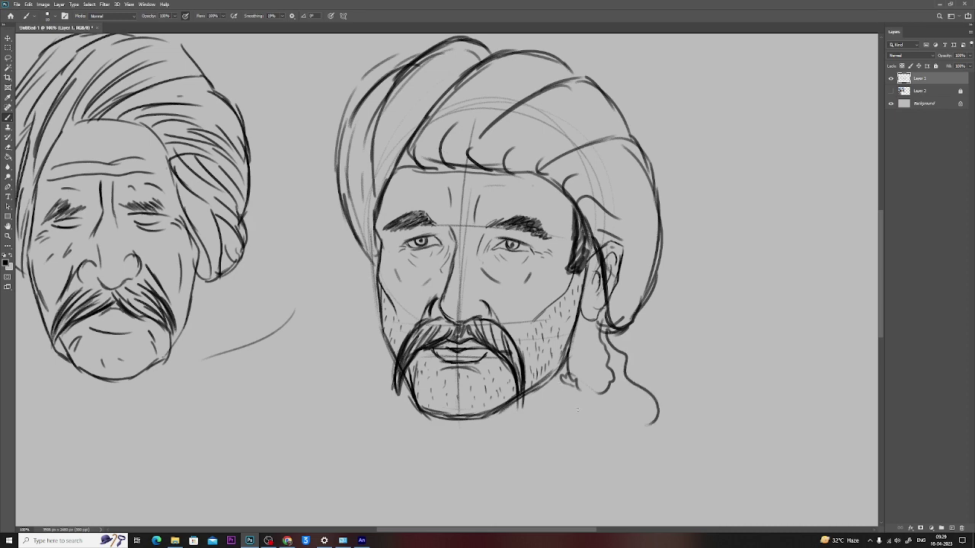
mouse_move(559, 381)
mouse_down()
mouse_move(625, 426)
mouse_move(550, 422)
mouse_up()
scroll(471, 415, down, 3)
scroll(471, 414, down, 1)
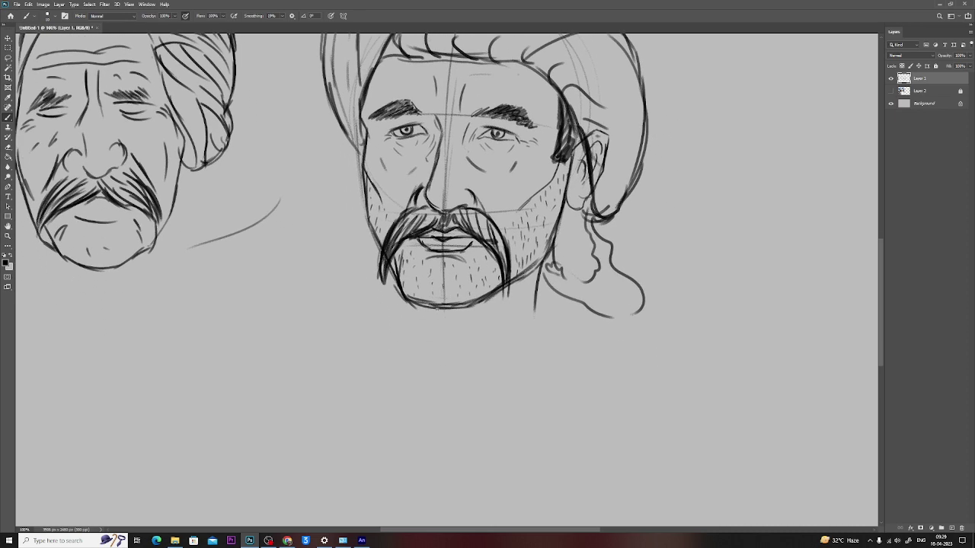
Step: Draw the U-shaped neck and shoulder lines, then fade Layer 1 to about 10% opacity
drag(435, 308, 545, 306)
mouse_move(430, 334)
mouse_down()
mouse_move(360, 372)
mouse_move(414, 384)
mouse_move(411, 403)
mouse_up()
mouse_move(553, 304)
mouse_down()
mouse_move(550, 404)
mouse_move(473, 417)
mouse_move(462, 397)
mouse_up()
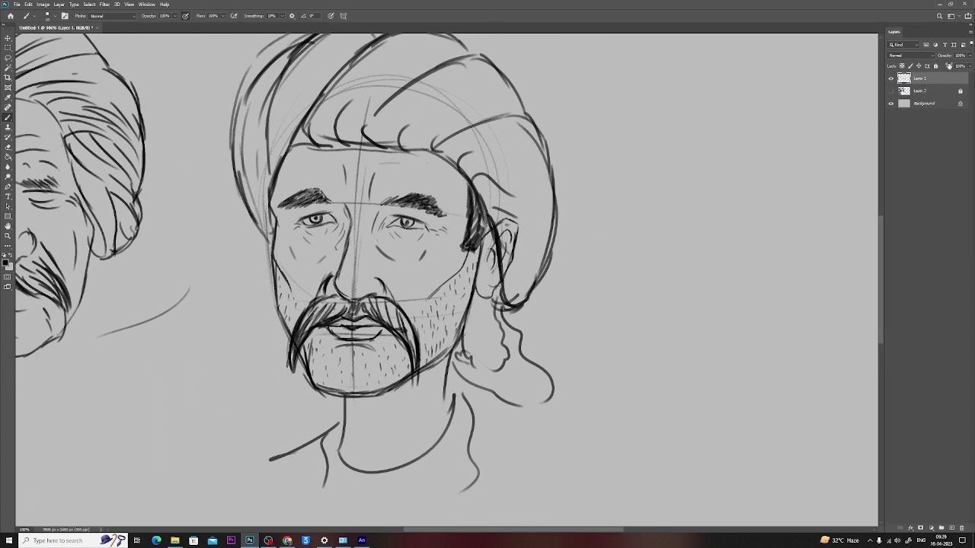
mouse_move(970, 55)
mouse_down()
mouse_move(936, 69)
mouse_move(944, 70)
mouse_up()
scroll(328, 259, up, 1)
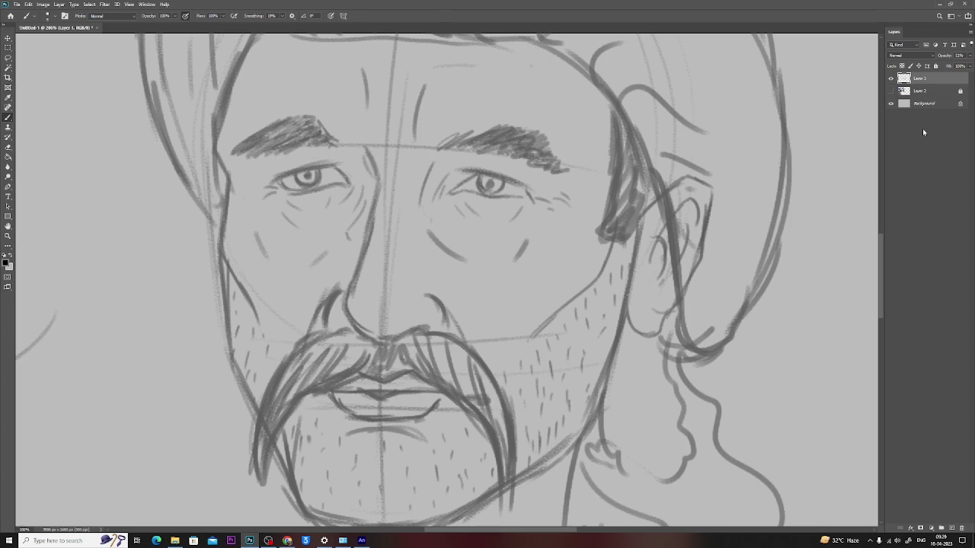
Step: Add a new Layer 3 and ink the nose bridge and both nostrils in black
click(951, 528)
drag(363, 142, 382, 177)
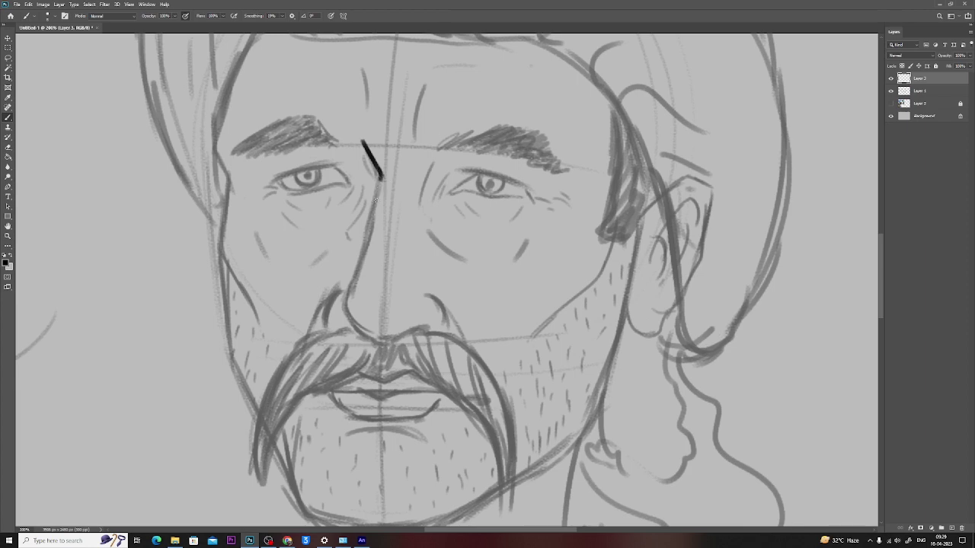
mouse_move(376, 167)
mouse_down()
mouse_move(346, 305)
mouse_move(377, 343)
mouse_move(416, 325)
mouse_move(431, 330)
mouse_up()
mouse_move(415, 291)
mouse_down()
mouse_move(431, 290)
mouse_move(445, 328)
mouse_move(403, 300)
mouse_up()
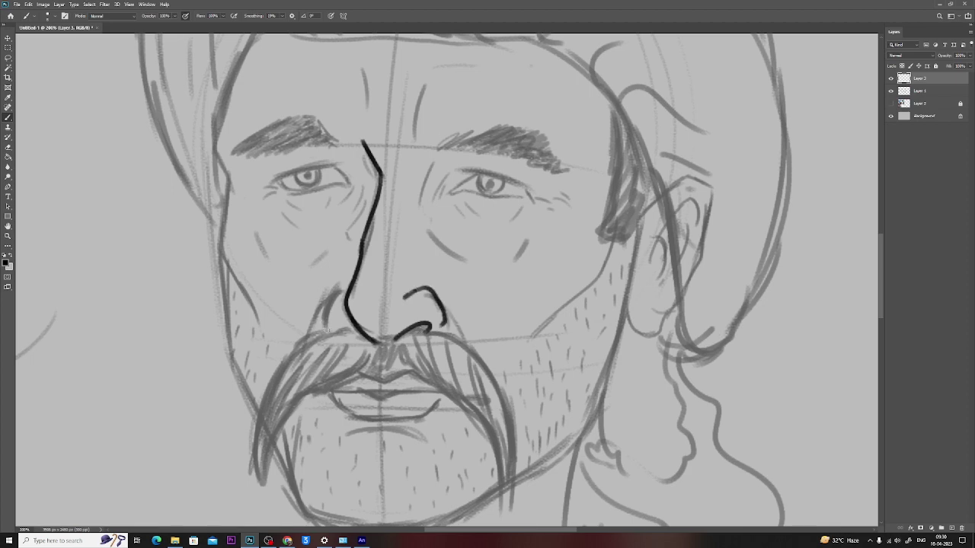
mouse_move(326, 326)
mouse_down()
mouse_move(354, 333)
mouse_move(319, 312)
mouse_move(337, 291)
mouse_up()
Step: Ink the moustache's line under the nose and its left edge, redoing misplaced strokes
mouse_move(403, 348)
mouse_down()
mouse_move(407, 260)
mouse_move(288, 329)
mouse_move(253, 400)
mouse_up()
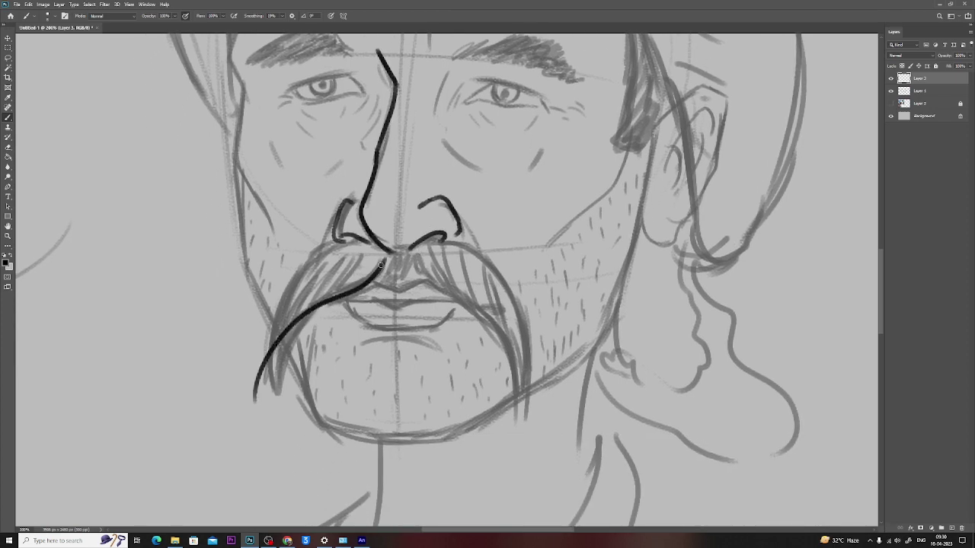
key(ctrl+z)
drag(390, 253, 254, 393)
mouse_move(335, 242)
mouse_down()
mouse_move(321, 242)
mouse_move(255, 390)
mouse_up()
key(ctrl+z)
key(ctrl+z)
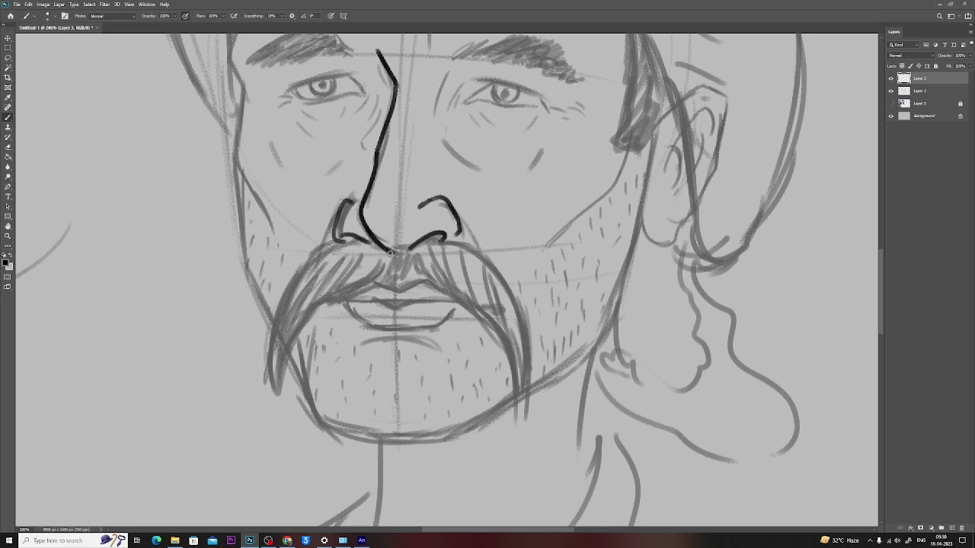
mouse_move(390, 256)
mouse_down()
mouse_move(322, 305)
mouse_move(296, 358)
mouse_up()
mouse_move(345, 243)
mouse_down()
mouse_move(326, 244)
mouse_move(271, 373)
mouse_move(285, 394)
mouse_up()
Step: Thicken the left moustache outline and trace the right half's outer edge to its tip
drag(275, 356, 282, 397)
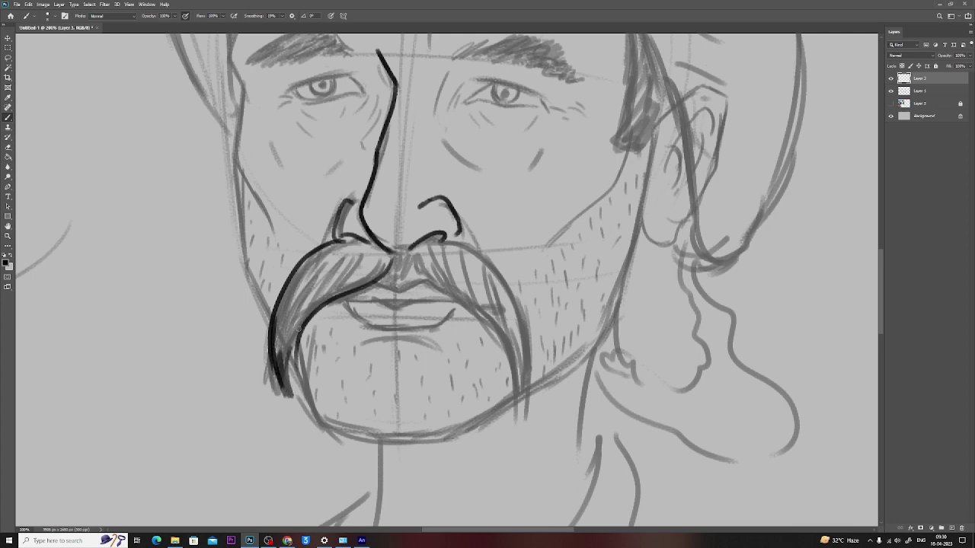
drag(295, 336, 289, 381)
mouse_move(281, 303)
mouse_down()
mouse_move(312, 256)
mouse_move(292, 280)
mouse_up()
drag(335, 244, 293, 287)
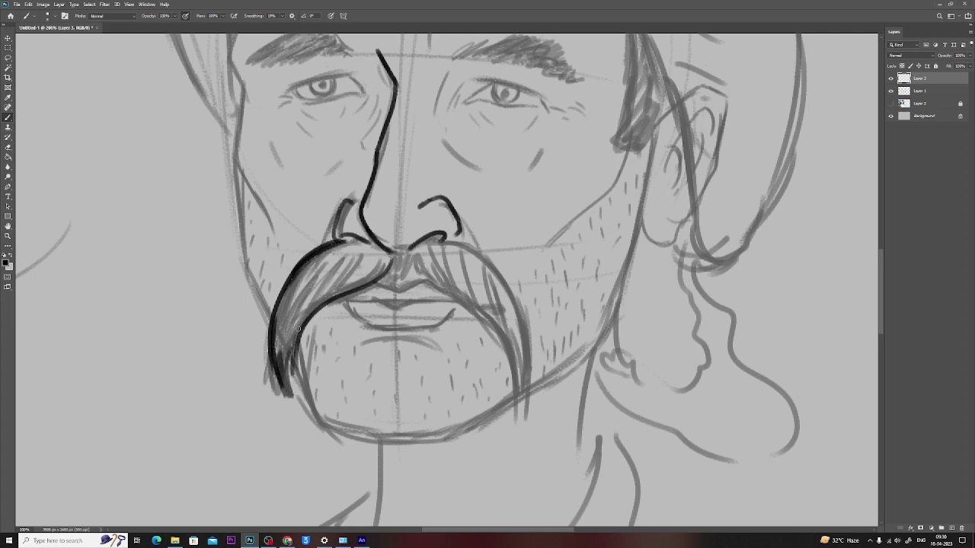
mouse_move(388, 263)
mouse_down()
mouse_move(384, 274)
mouse_move(435, 286)
mouse_move(506, 352)
mouse_move(520, 397)
mouse_up()
mouse_move(454, 244)
mouse_down()
mouse_move(497, 282)
mouse_move(521, 339)
mouse_up()
drag(510, 294, 527, 404)
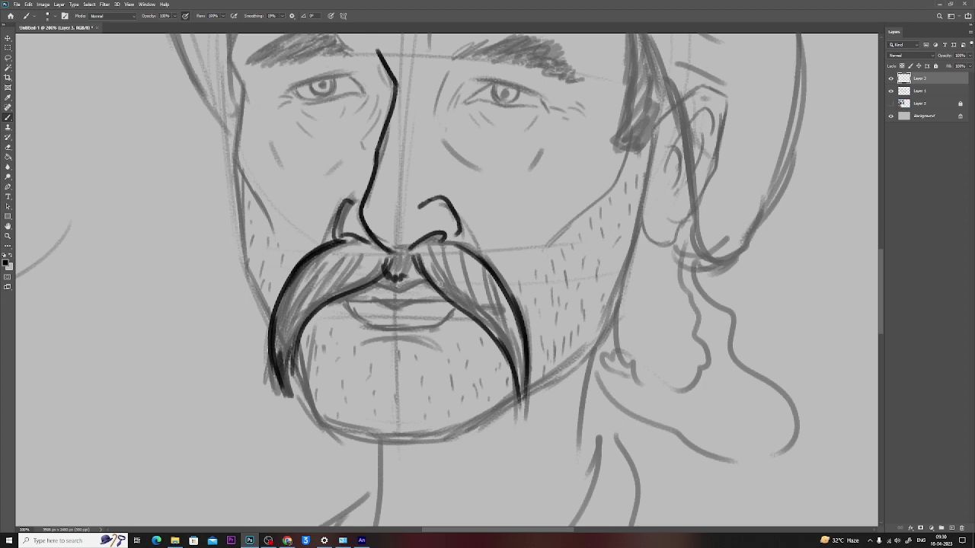
Step: Add black strand lines inside both the right and left moustache halves
drag(440, 242, 488, 315)
drag(466, 252, 513, 344)
drag(493, 300, 524, 379)
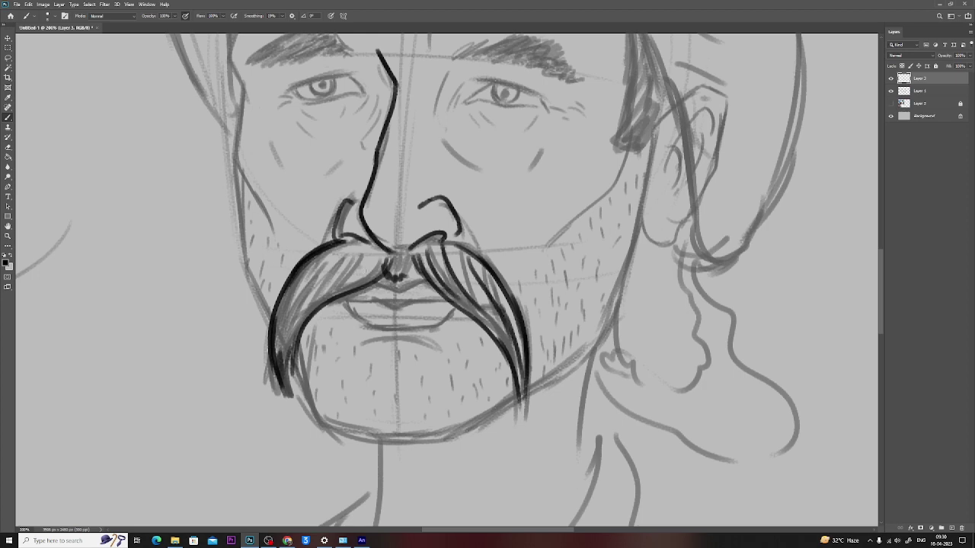
drag(375, 250, 312, 300)
drag(343, 261, 278, 361)
drag(294, 308, 284, 350)
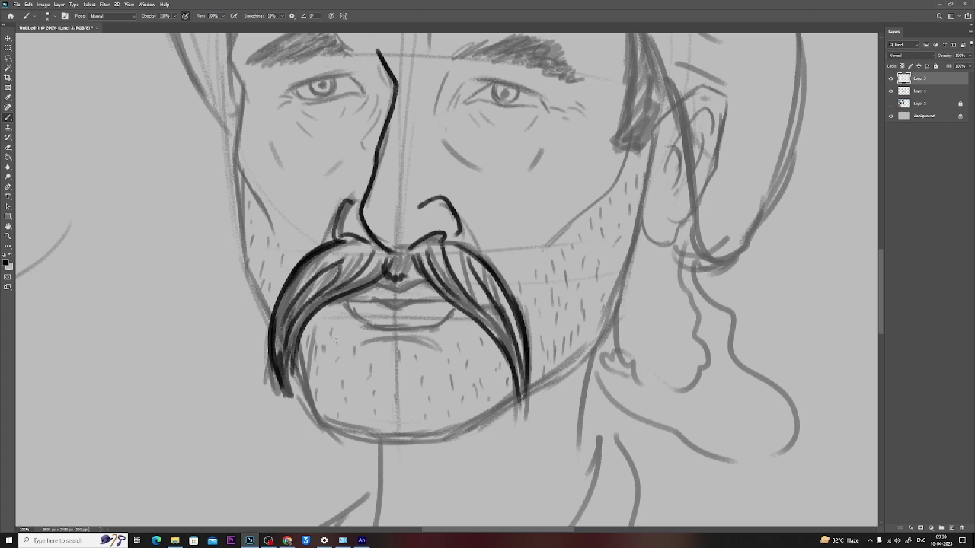
Step: Ink the upper and lower lip lines and the curve under the lower lip
drag(373, 287, 425, 285)
drag(367, 300, 435, 301)
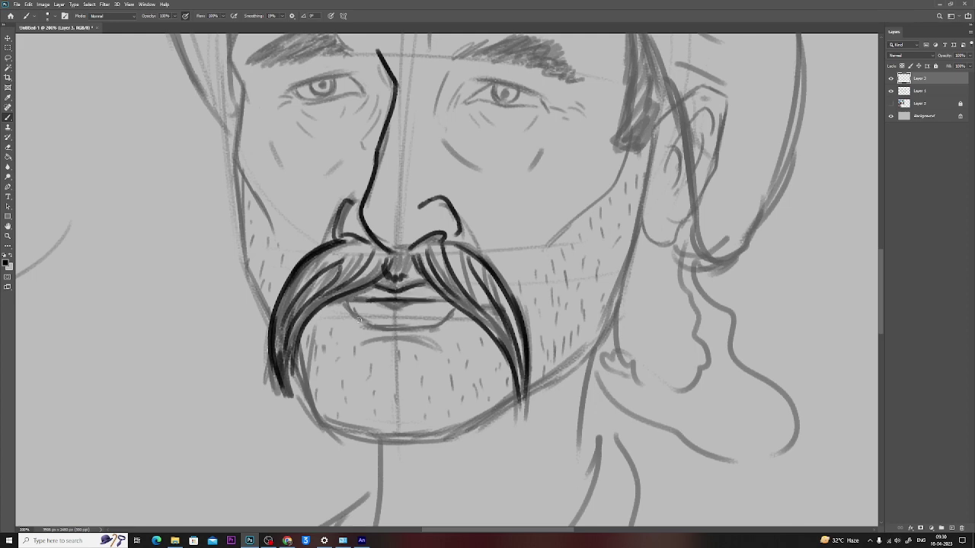
mouse_move(356, 314)
mouse_down()
mouse_move(377, 327)
mouse_move(442, 318)
mouse_up()
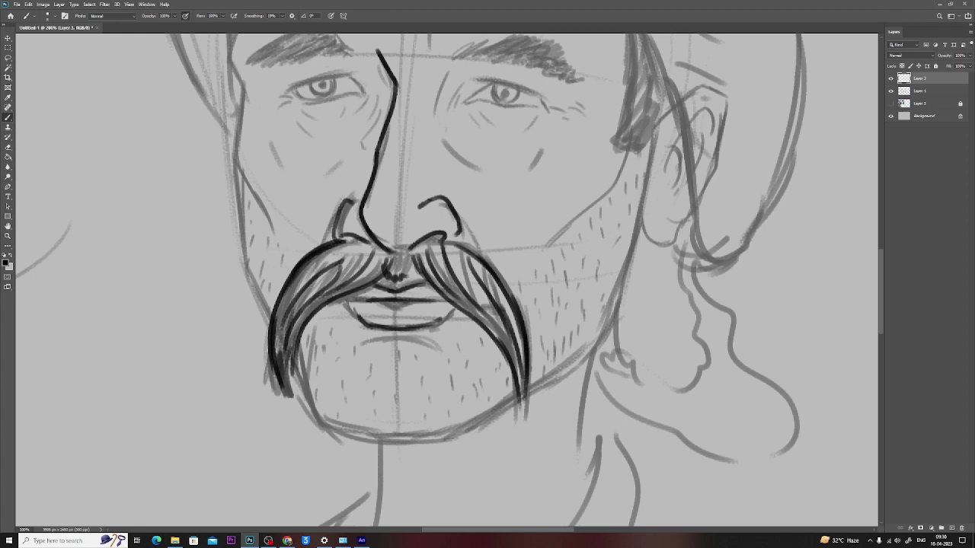
drag(419, 130, 389, 260)
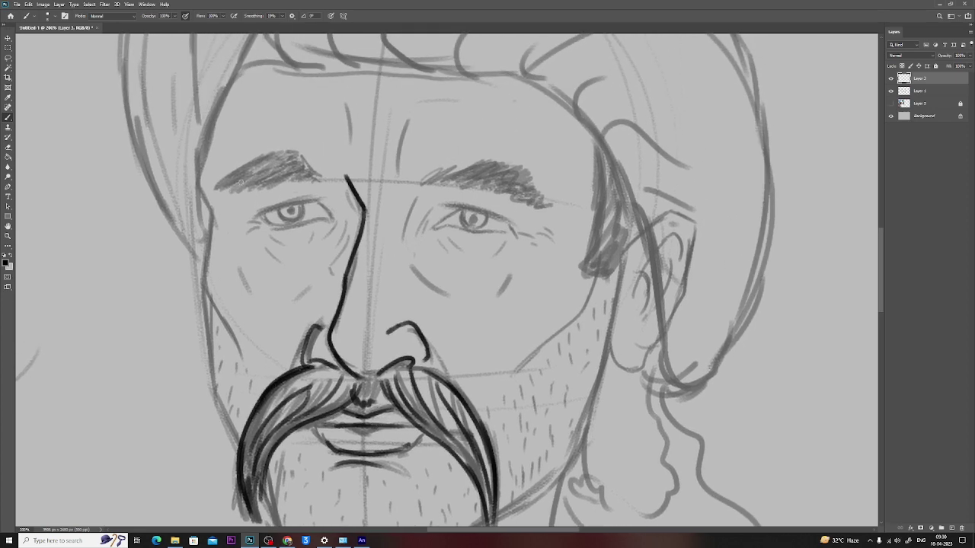
Step: Hatch the left eyebrow and build up the right eyebrow in black strokes
mouse_move(216, 189)
mouse_down()
mouse_move(244, 170)
mouse_move(303, 171)
mouse_move(276, 157)
mouse_move(329, 180)
mouse_move(303, 155)
mouse_move(284, 163)
mouse_up()
mouse_move(430, 186)
mouse_down()
mouse_move(483, 169)
mouse_move(547, 206)
mouse_up()
mouse_move(425, 184)
mouse_down()
mouse_move(468, 166)
mouse_move(513, 164)
mouse_move(562, 205)
mouse_up()
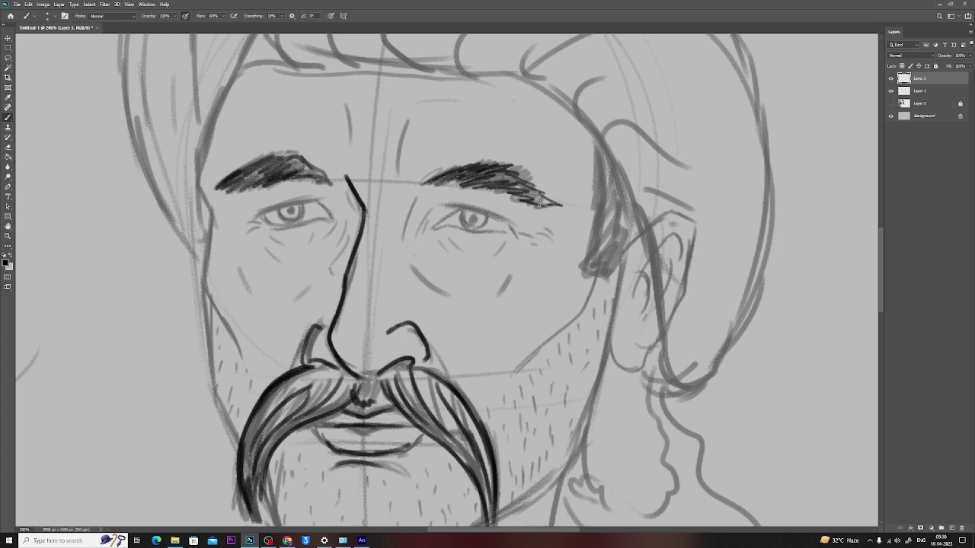
mouse_move(423, 183)
mouse_down()
mouse_move(453, 162)
mouse_move(478, 163)
mouse_up()
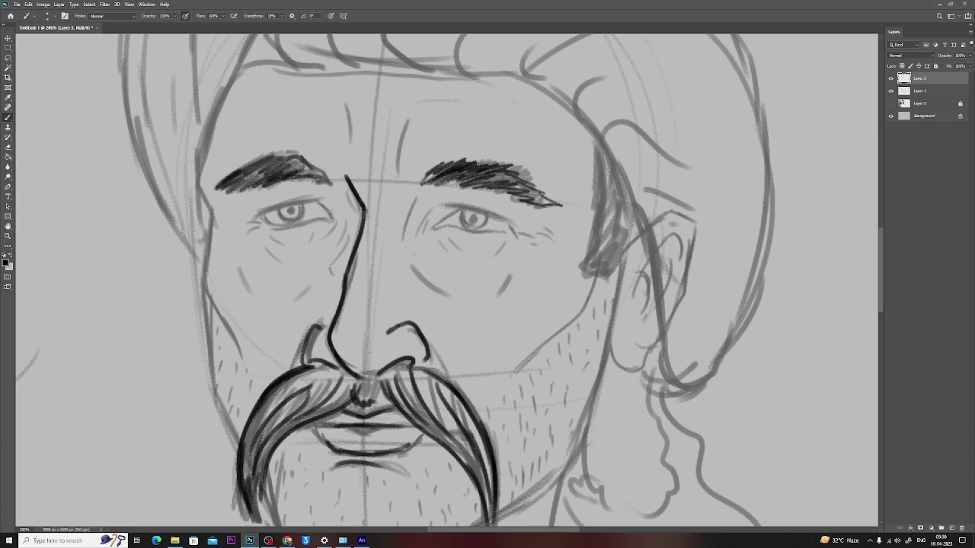
Step: Darken both eyebrows' inner ends and draw two short frown lines between them
mouse_move(306, 160)
mouse_down()
mouse_move(327, 180)
mouse_move(317, 166)
mouse_move(259, 169)
mouse_move(219, 193)
mouse_move(327, 181)
mouse_up()
mouse_move(301, 155)
mouse_down()
mouse_move(316, 169)
mouse_move(282, 161)
mouse_move(329, 178)
mouse_up()
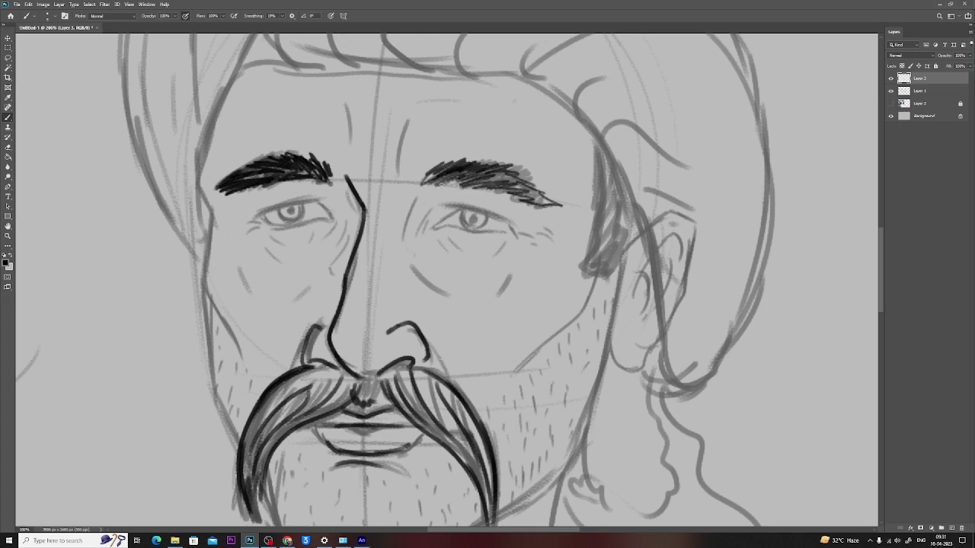
drag(434, 184, 454, 176)
drag(353, 129, 361, 155)
drag(405, 132, 397, 158)
Step: Zoom in on the right eye and ink its upper eyelid and inner-corner fold
key(z)
click(398, 252)
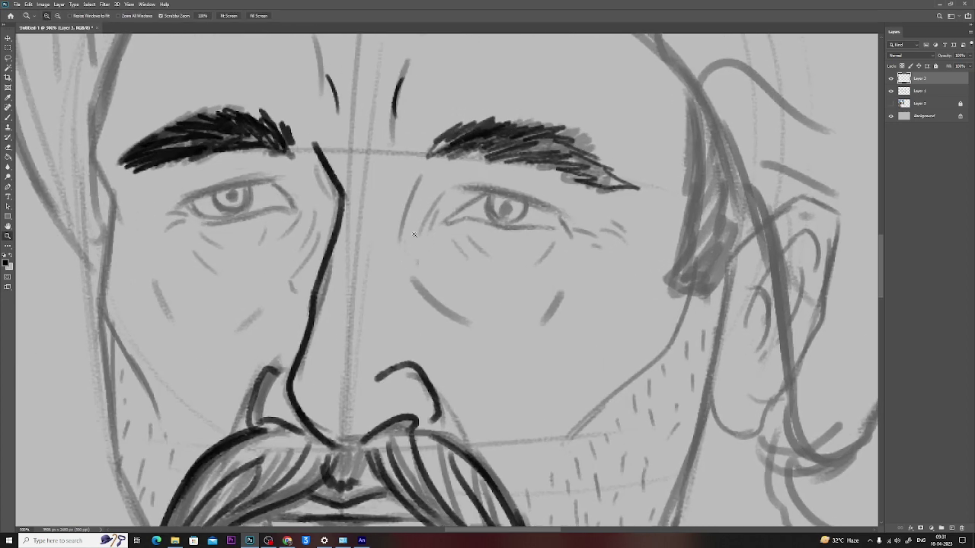
key(b)
drag(454, 190, 577, 217)
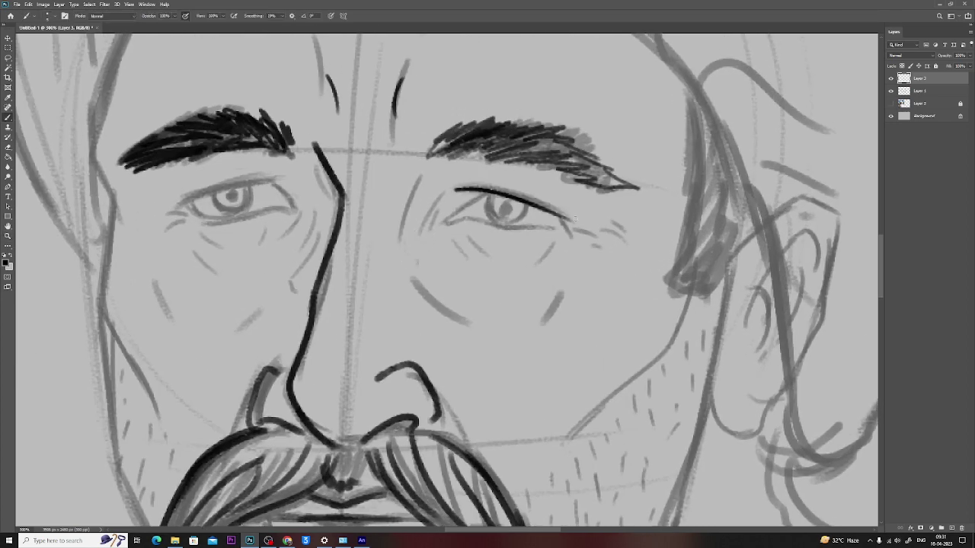
key(ctrl+z)
drag(442, 191, 583, 213)
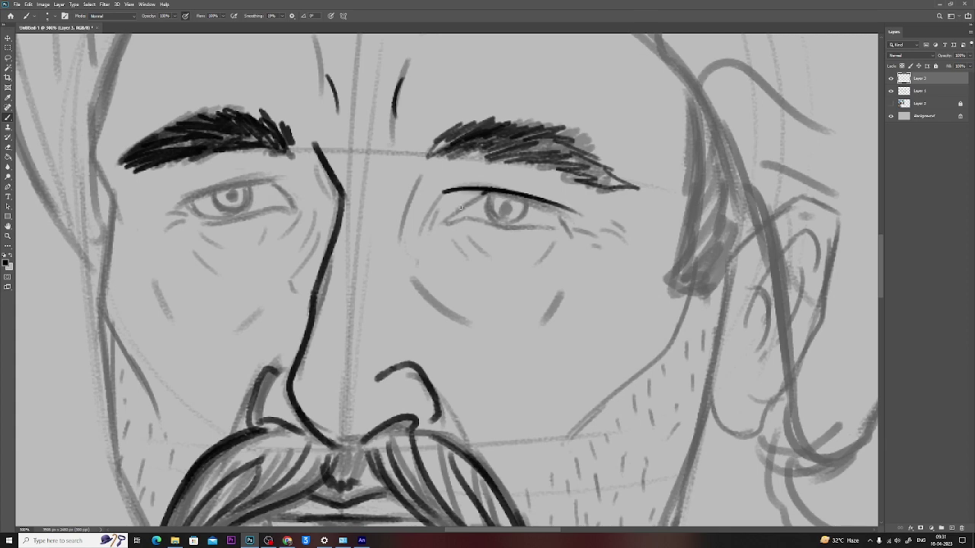
drag(483, 192, 457, 221)
Step: Ink the right eye's lower eyelid and the wrinkle lines around it
mouse_move(485, 226)
mouse_down()
mouse_move(567, 230)
mouse_move(635, 255)
mouse_move(613, 283)
mouse_up()
mouse_move(438, 198)
mouse_down()
mouse_move(419, 231)
mouse_move(430, 245)
mouse_move(487, 258)
mouse_move(480, 268)
mouse_up()
drag(573, 246, 549, 279)
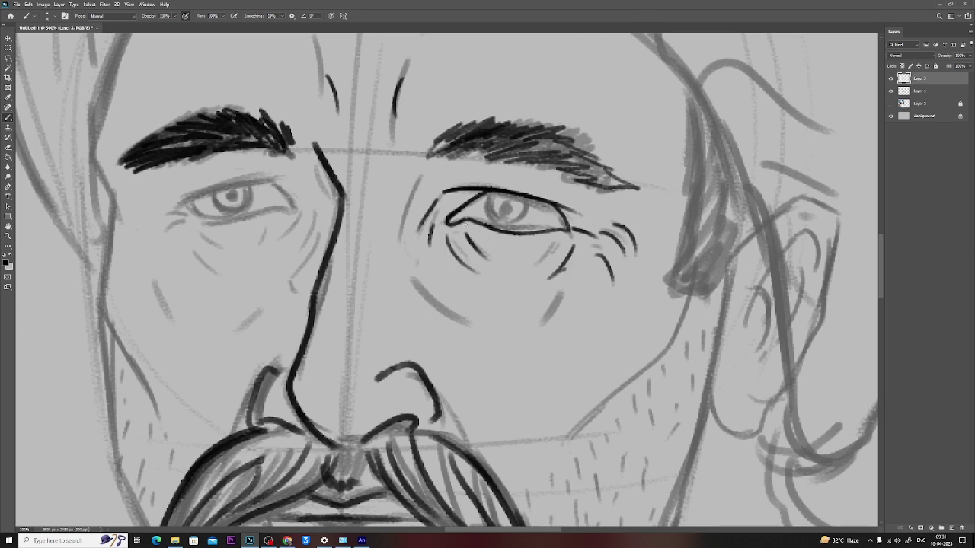
drag(424, 186, 412, 216)
Step: Lasso the inked right eye and Alt-drag a copy over the left eye
key(l)
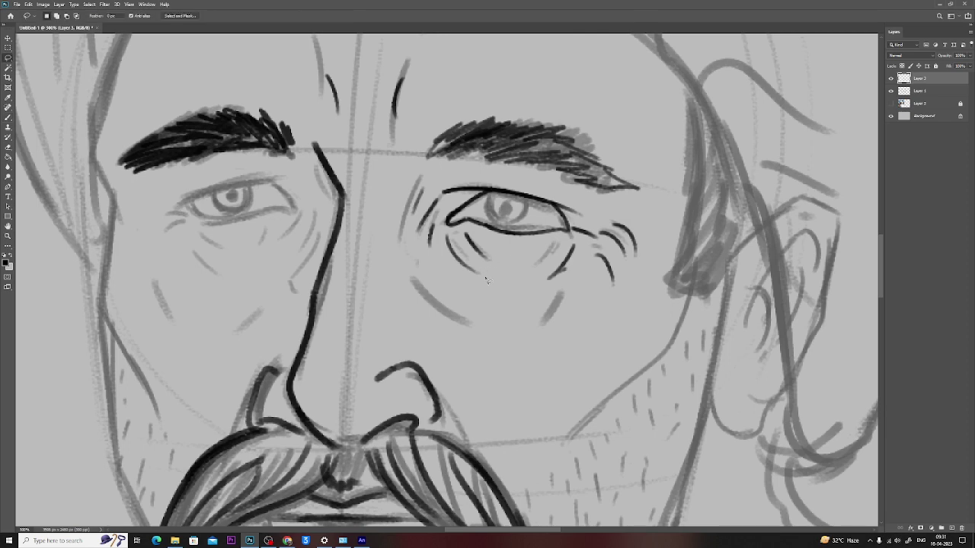
mouse_move(459, 287)
mouse_down()
mouse_move(419, 179)
mouse_move(449, 290)
mouse_up()
key(v)
mouse_move(561, 252)
mouse_down()
mouse_move(343, 268)
mouse_move(275, 247)
mouse_up()
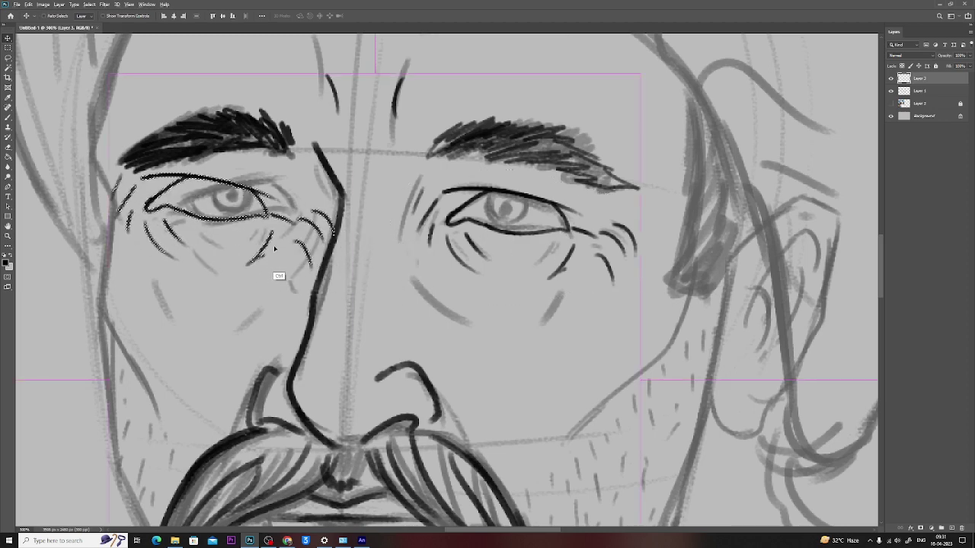
Step: Flip the copied eye horizontally, narrow it to 90% width, and commit
key(ctrl+t)
right_click(252, 208)
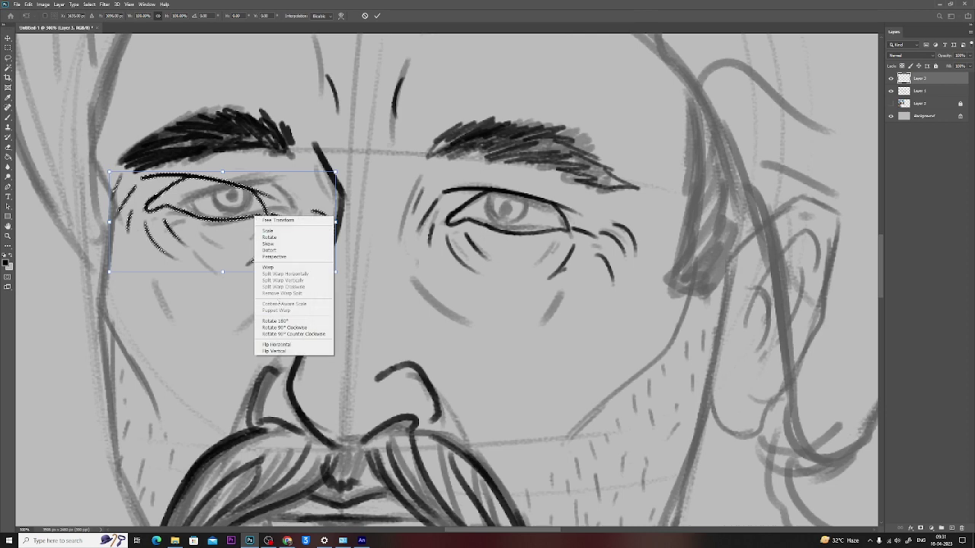
click(284, 342)
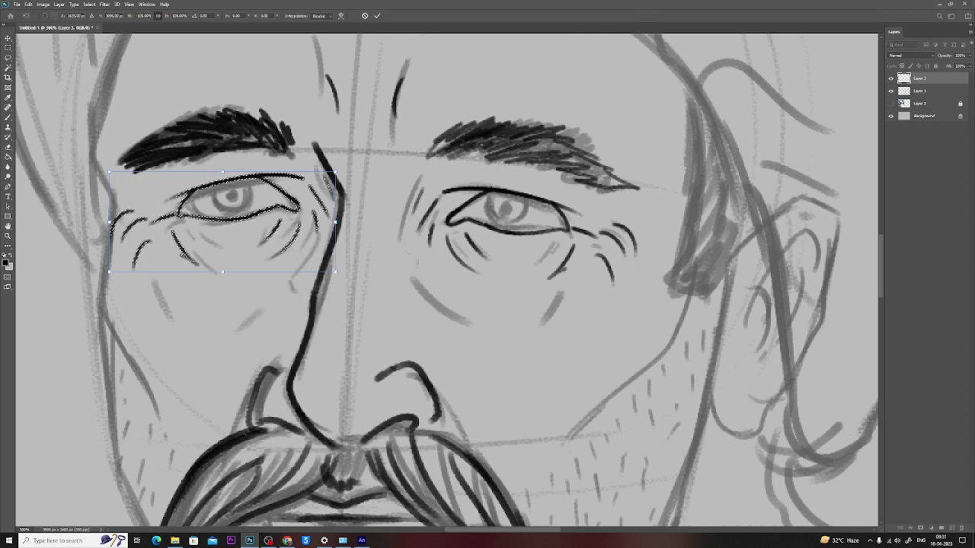
mouse_move(335, 222)
mouse_down()
mouse_move(315, 221)
mouse_move(305, 191)
mouse_move(325, 182)
mouse_up()
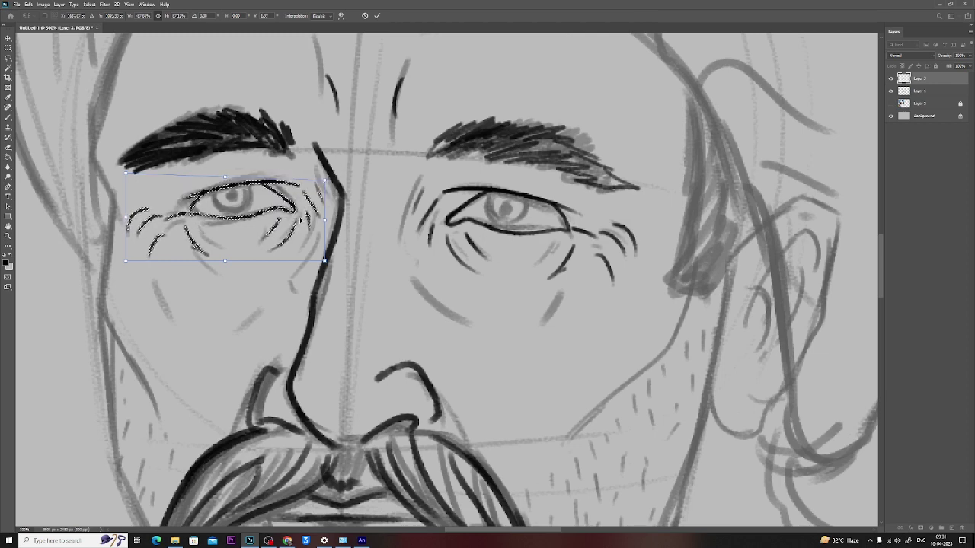
key(Return)
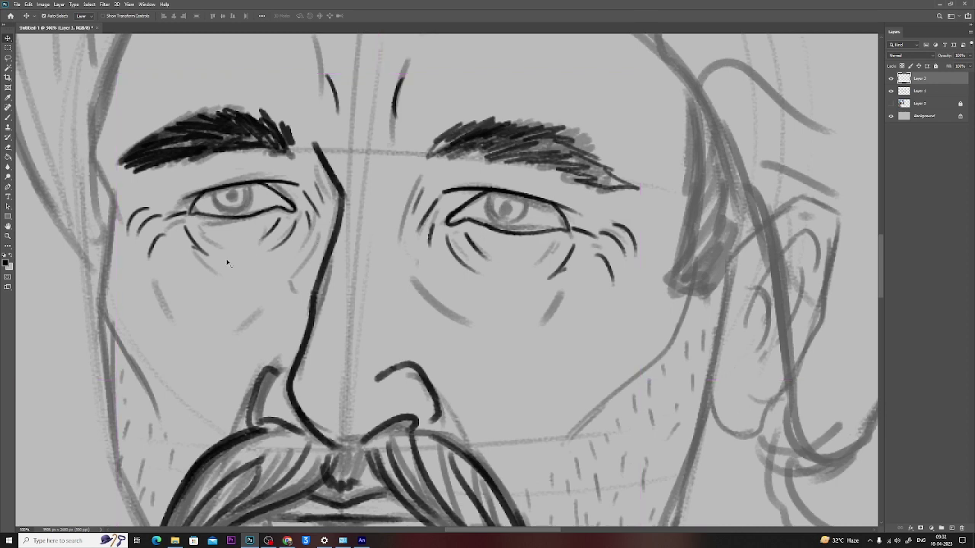
Step: Outline the irises of both eyes in black
key(b)
mouse_move(217, 190)
mouse_down()
mouse_move(218, 212)
mouse_move(252, 215)
mouse_move(227, 198)
mouse_up()
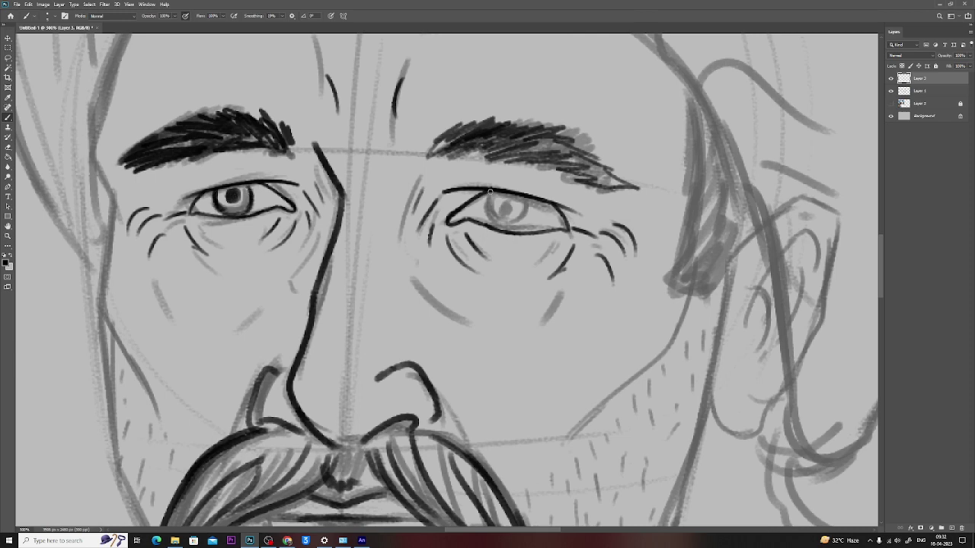
mouse_move(490, 192)
mouse_down()
mouse_move(487, 220)
mouse_move(527, 221)
mouse_move(511, 205)
mouse_move(507, 213)
mouse_up()
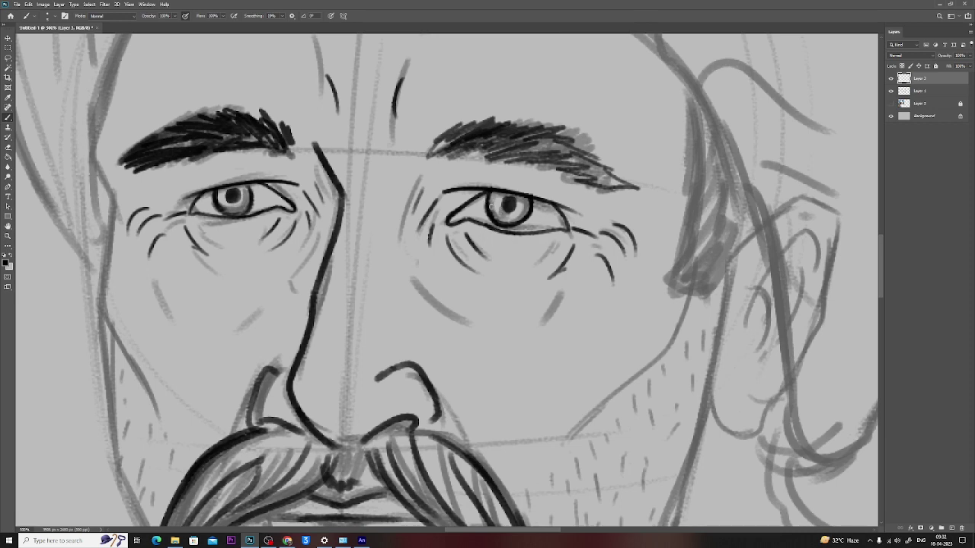
Step: Draw dark contour strokes beside the nose and on both cheeks
drag(314, 247, 281, 297)
drag(148, 283, 185, 344)
drag(278, 300, 254, 347)
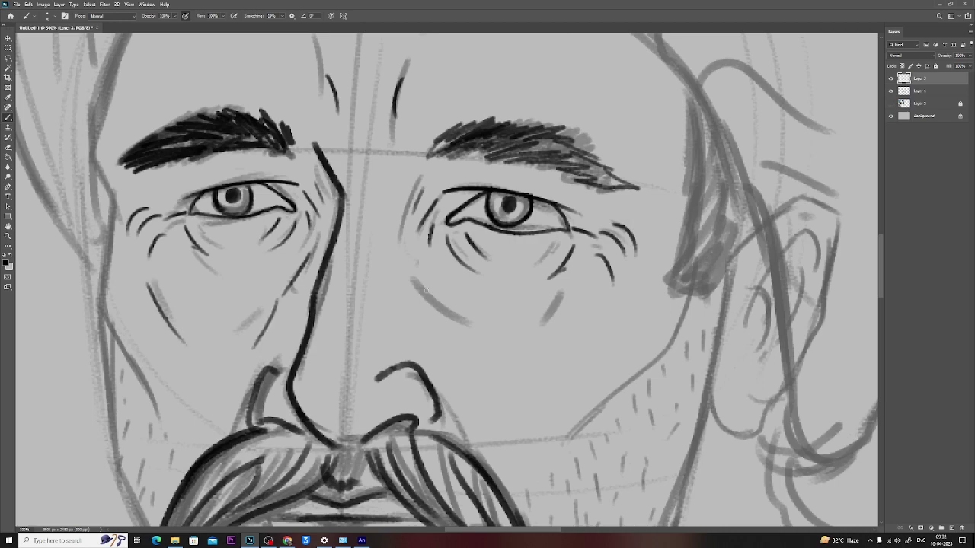
drag(405, 259, 448, 328)
drag(582, 287, 539, 361)
Step: Ink the turban's front folds above the forehead, redoing one misplaced fold
scroll(509, 320, up, 5)
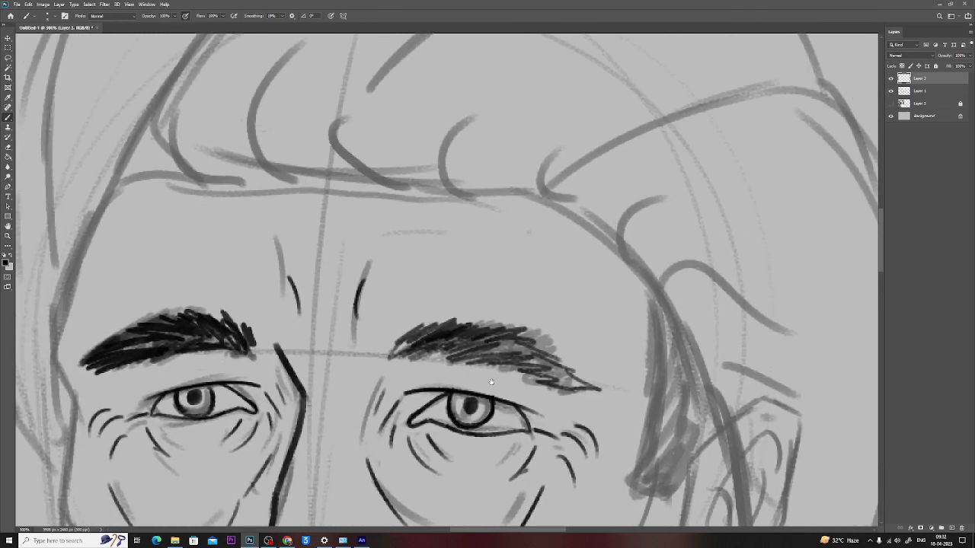
scroll(294, 267, up, 1)
scroll(285, 291, up, 2)
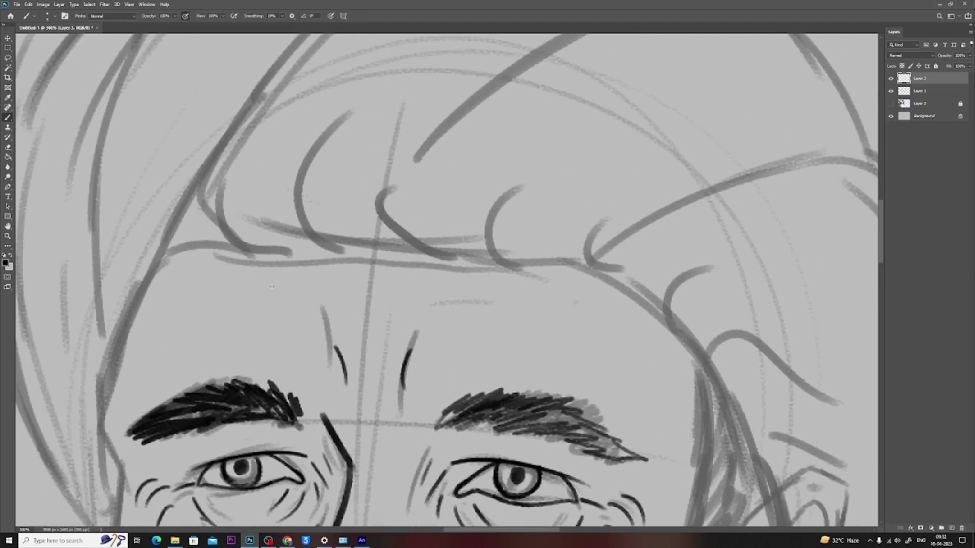
mouse_move(300, 258)
mouse_down()
mouse_move(221, 229)
mouse_move(262, 113)
mouse_up()
key(ctrl+z)
mouse_move(344, 248)
mouse_down()
mouse_move(270, 259)
mouse_move(223, 89)
mouse_up()
mouse_move(456, 257)
mouse_down()
mouse_move(322, 255)
mouse_move(442, 34)
mouse_up()
drag(449, 230, 361, 261)
mouse_move(507, 297)
mouse_down()
mouse_move(404, 298)
mouse_move(358, 213)
mouse_move(496, 101)
mouse_up()
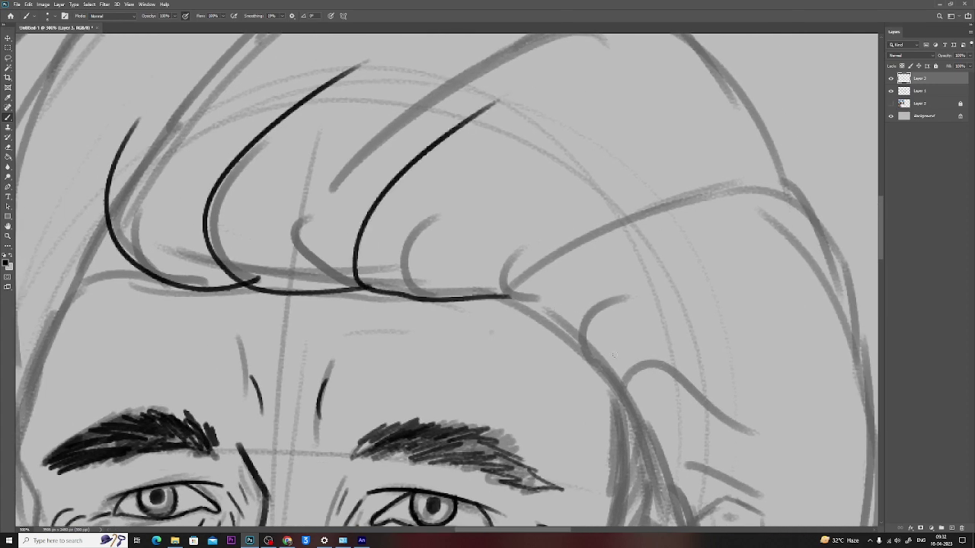
Step: Ink the turban's upper fold curves and lower right folds down past the ear
mouse_move(613, 357)
mouse_down()
mouse_move(533, 337)
mouse_move(754, 156)
mouse_up()
drag(670, 478, 518, 418)
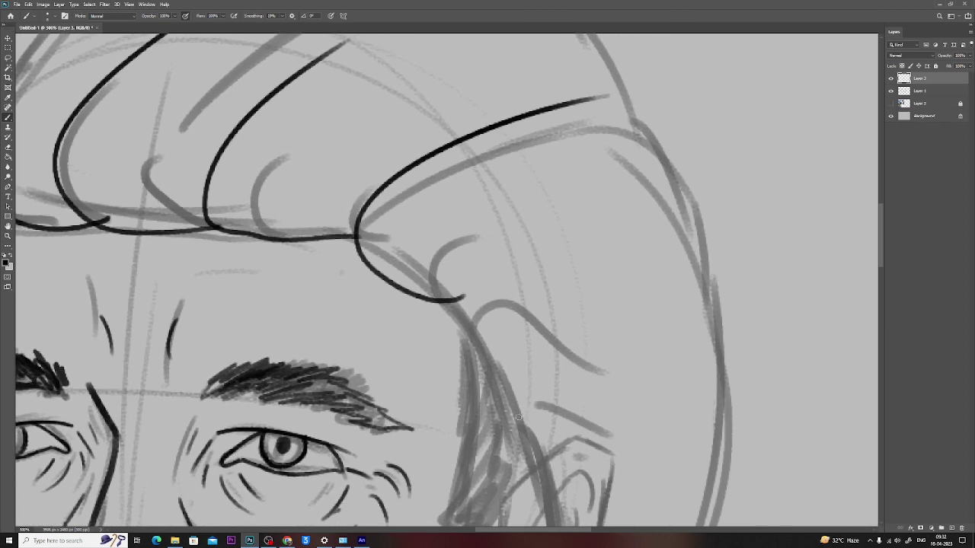
mouse_move(536, 455)
mouse_down()
mouse_move(509, 426)
mouse_move(446, 274)
mouse_move(701, 265)
mouse_up()
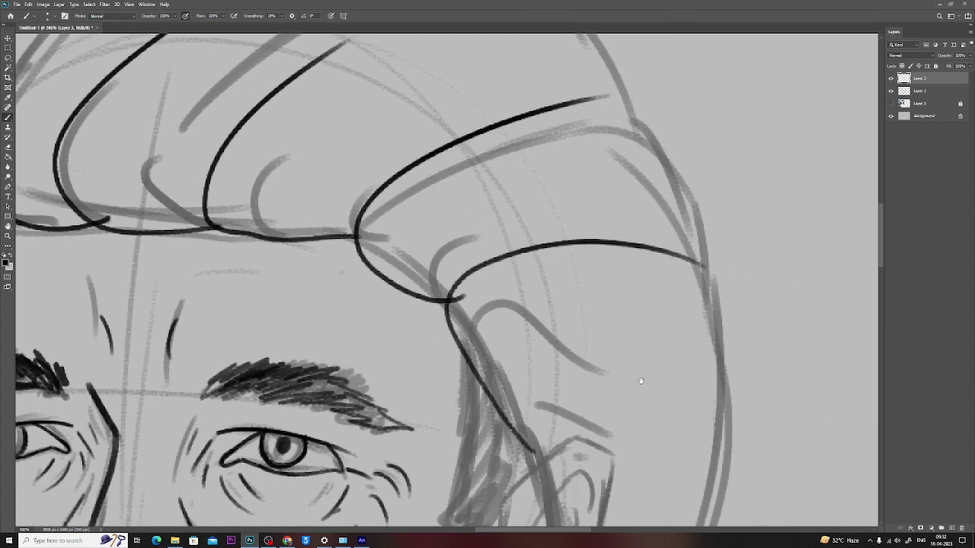
mouse_move(640, 381)
mouse_down()
mouse_move(558, 224)
mouse_move(493, 63)
mouse_move(478, 50)
mouse_up()
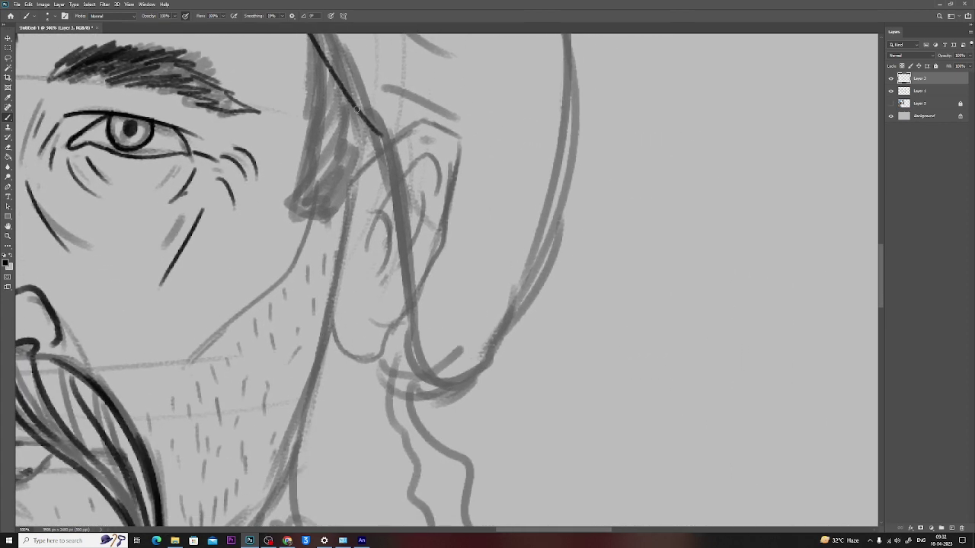
mouse_move(350, 99)
mouse_down()
mouse_move(375, 131)
mouse_move(470, 405)
mouse_up()
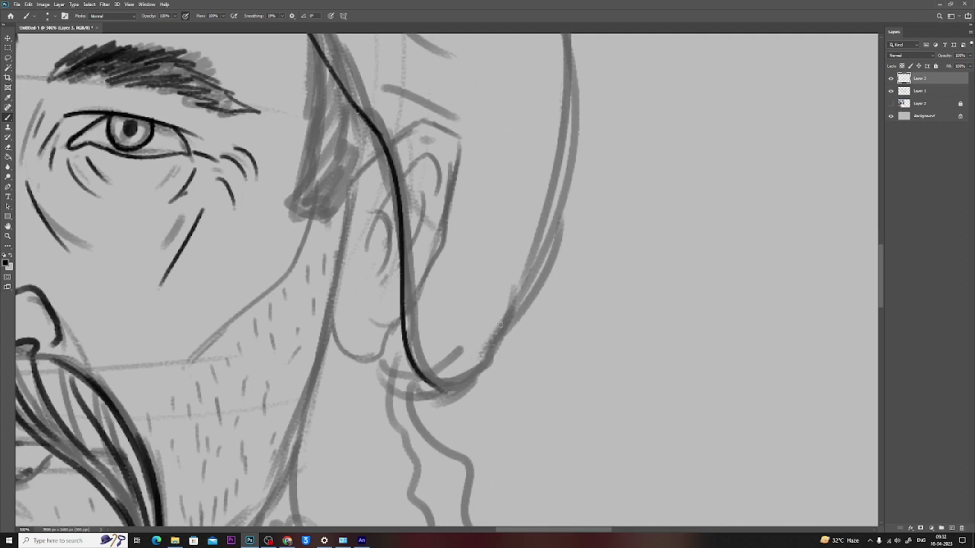
Step: Zoom out and trace the turban's right edge and its top curve
key(ctrl+minus)
drag(455, 179, 462, 287)
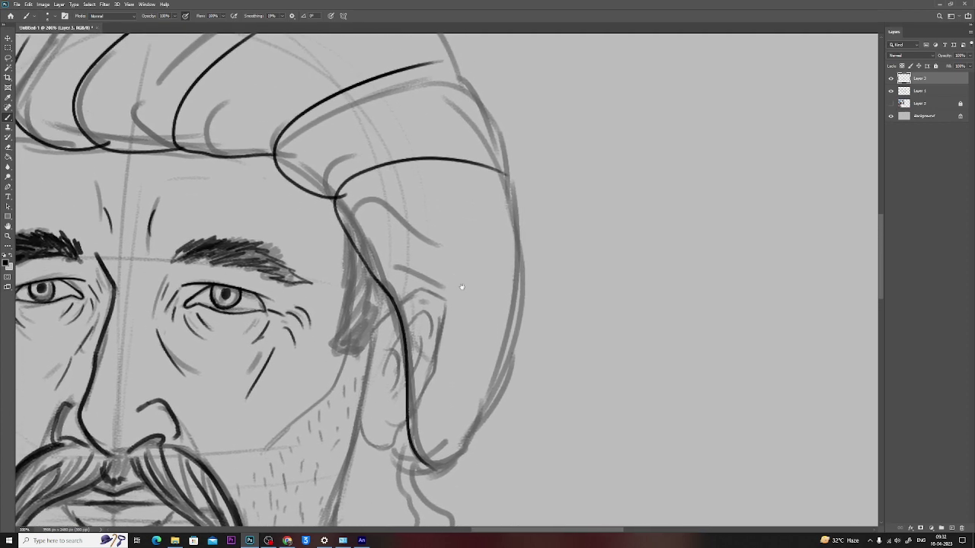
mouse_move(502, 152)
mouse_down()
mouse_move(527, 227)
mouse_move(459, 455)
mouse_up()
drag(487, 415, 428, 467)
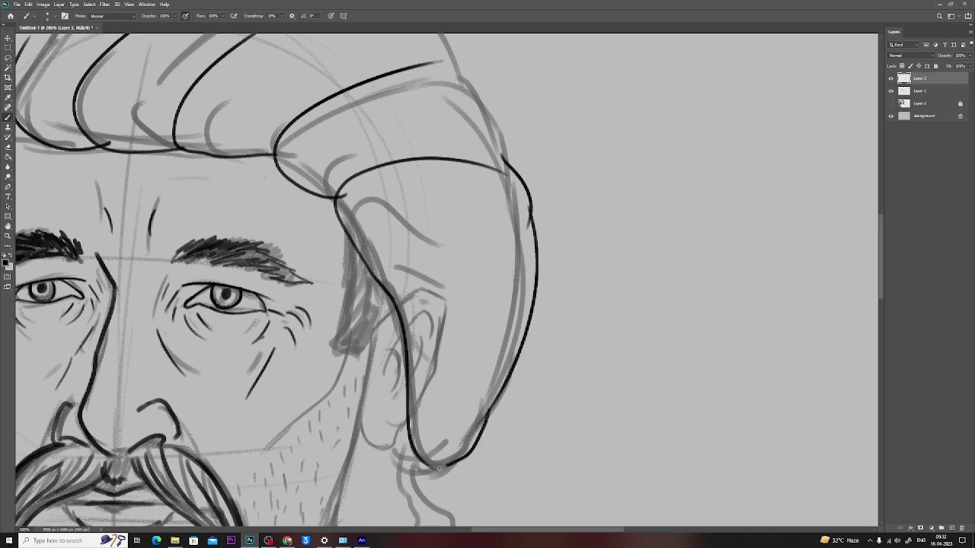
drag(450, 350, 495, 527)
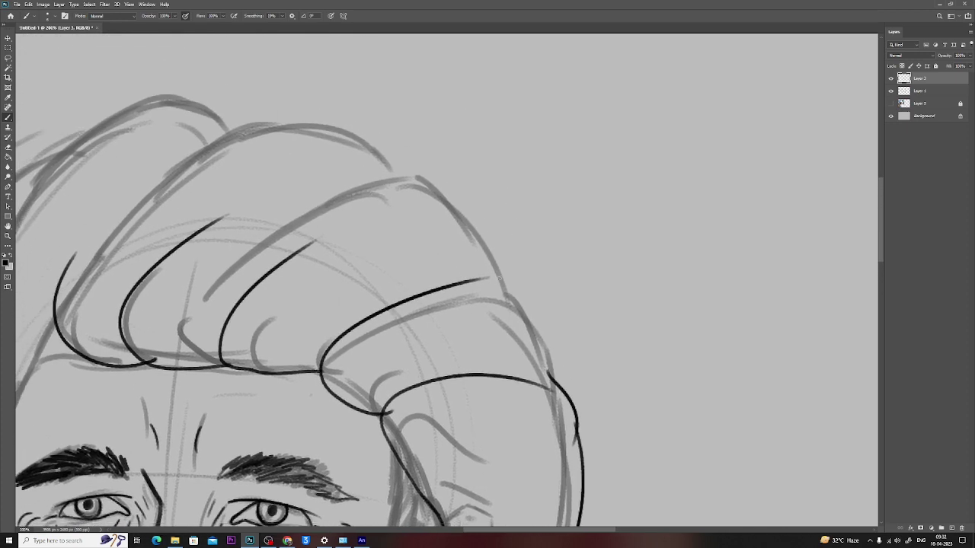
drag(499, 280, 551, 380)
drag(500, 281, 404, 189)
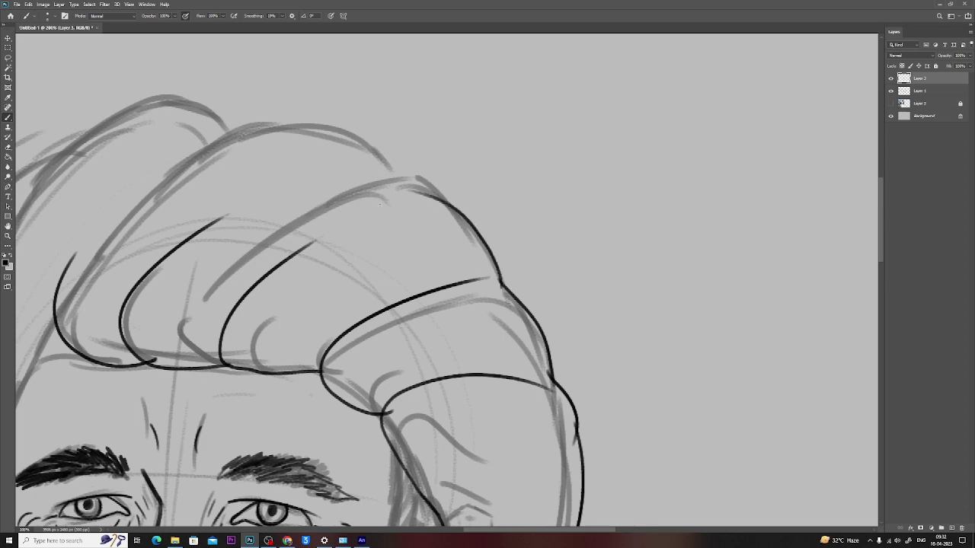
mouse_move(317, 211)
mouse_down()
mouse_move(395, 180)
mouse_move(453, 200)
mouse_move(428, 181)
mouse_move(191, 163)
mouse_move(363, 192)
mouse_move(303, 149)
mouse_move(185, 216)
mouse_move(135, 312)
mouse_up()
Step: Trace the turban's outer top curve and its left-side outline
drag(170, 254, 254, 159)
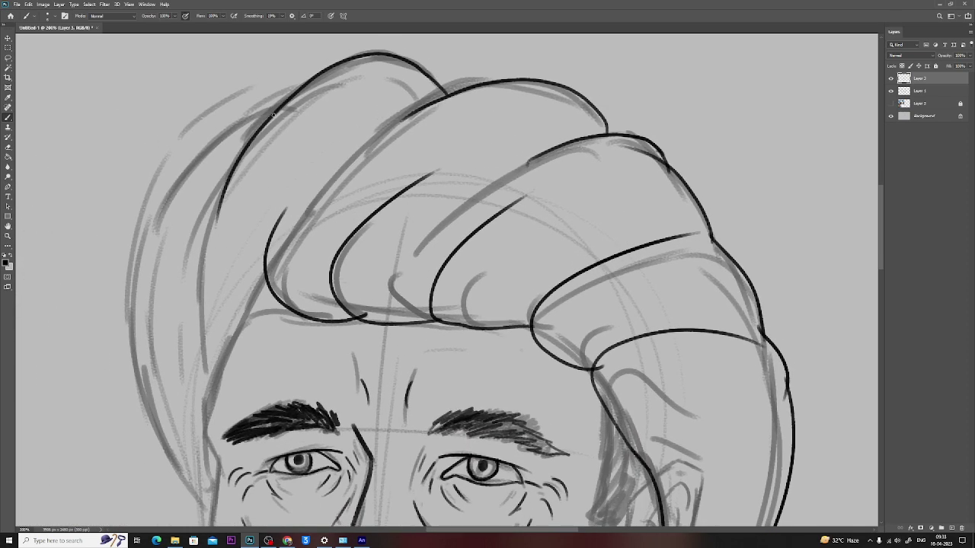
mouse_move(274, 115)
mouse_down()
mouse_move(167, 166)
mouse_move(130, 323)
mouse_move(178, 419)
mouse_up()
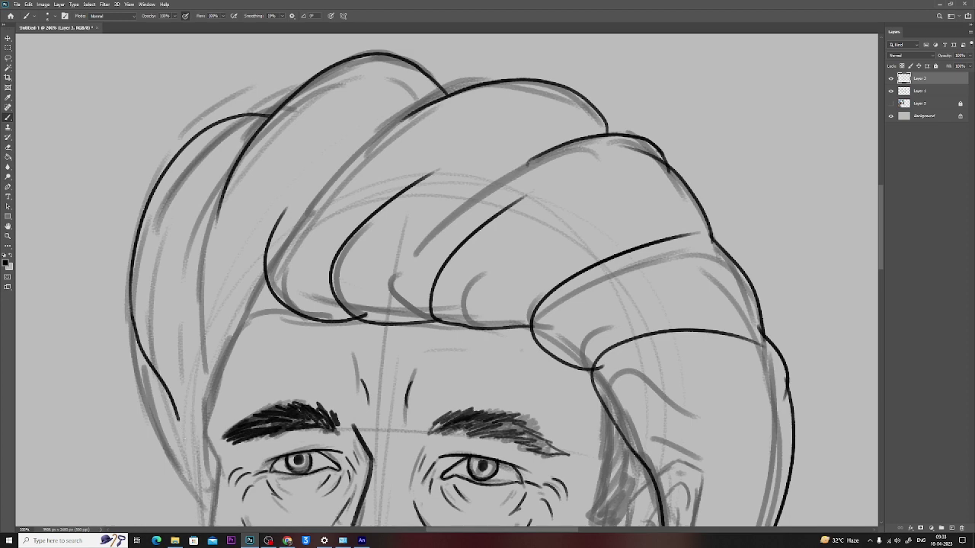
mouse_move(152, 369)
mouse_down()
mouse_move(180, 472)
mouse_move(197, 498)
mouse_move(211, 500)
mouse_up()
Step: Ink the left side of the face from temple to cheek
drag(234, 322, 269, 167)
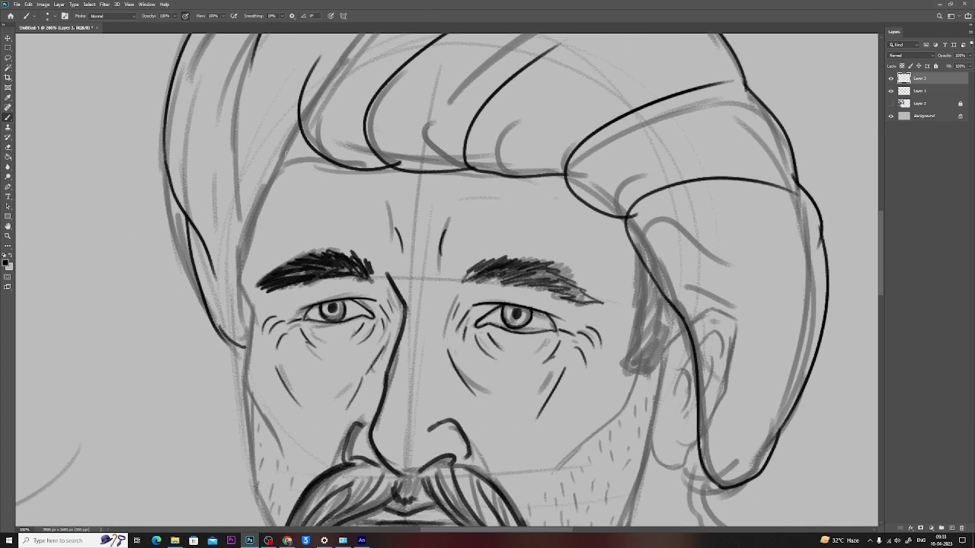
drag(301, 128, 255, 233)
mouse_move(268, 189)
mouse_down()
mouse_move(251, 237)
mouse_move(246, 326)
mouse_up()
mouse_move(269, 265)
mouse_down()
mouse_move(292, 138)
mouse_move(271, 266)
mouse_move(299, 327)
mouse_move(269, 215)
mouse_up()
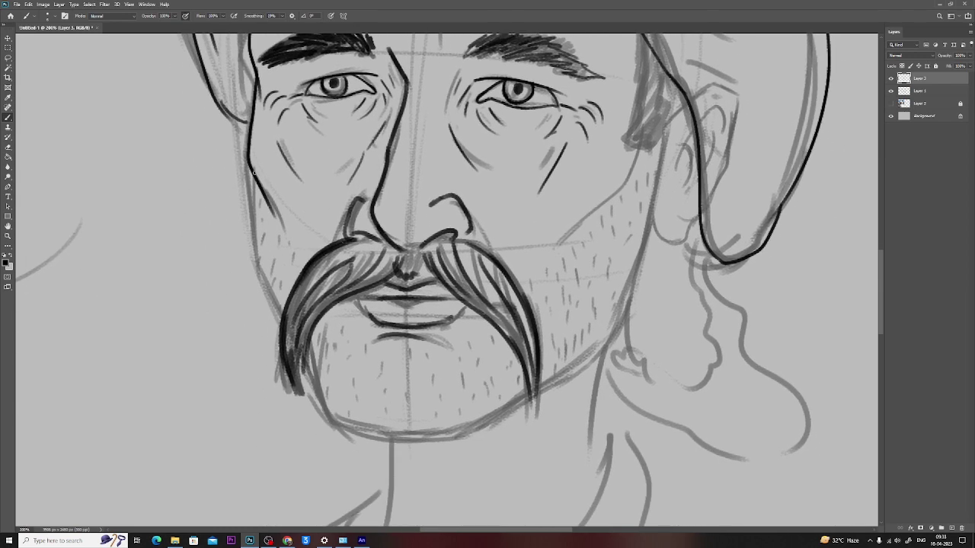
Step: Ink the jawline down to the chin and the right jaw and cheek line
mouse_move(254, 173)
mouse_down()
mouse_move(259, 254)
mouse_move(283, 306)
mouse_move(252, 255)
mouse_up()
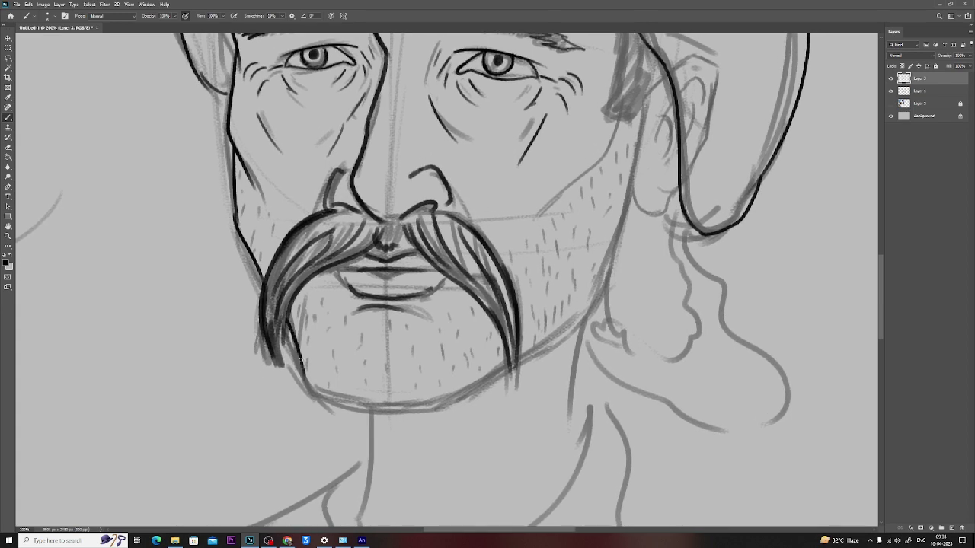
mouse_move(287, 319)
mouse_down()
mouse_move(305, 381)
mouse_move(383, 407)
mouse_move(434, 409)
mouse_move(584, 314)
mouse_up()
drag(612, 244, 598, 282)
mouse_move(629, 151)
mouse_down()
mouse_move(610, 267)
mouse_move(566, 356)
mouse_up()
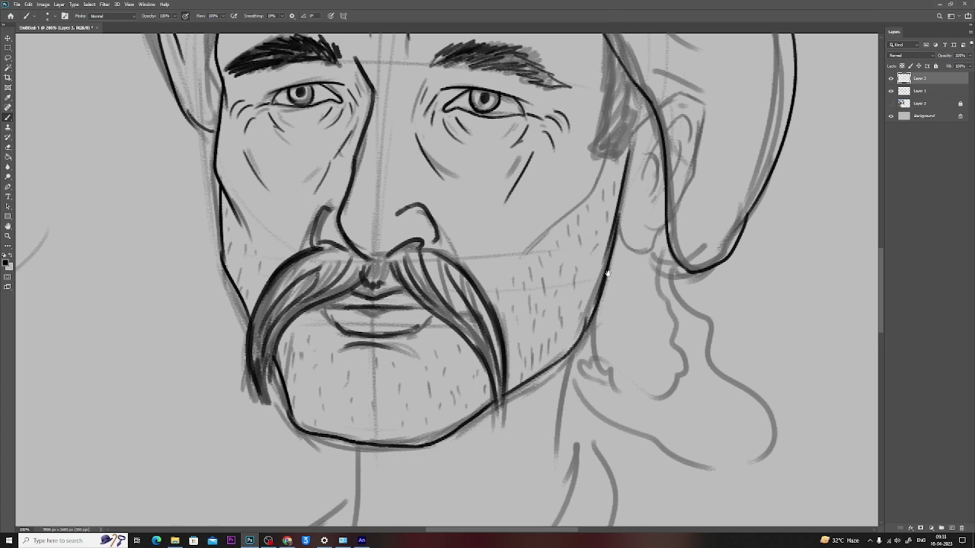
drag(605, 271, 535, 310)
Step: Ink the ear with inner detail, hoop earring loops, and the sideburn outline
mouse_move(550, 249)
mouse_down()
mouse_move(554, 280)
mouse_move(583, 291)
mouse_up()
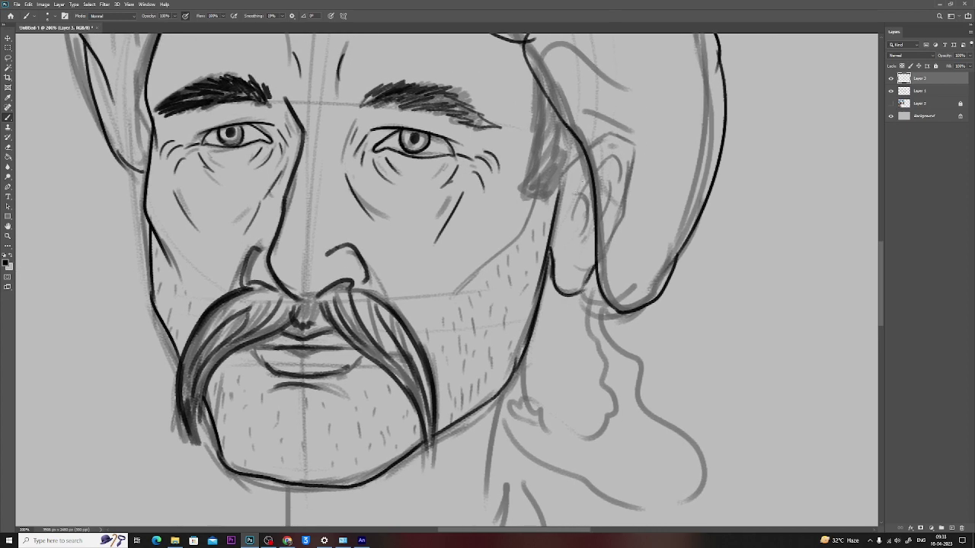
mouse_move(584, 184)
mouse_down()
mouse_move(570, 214)
mouse_move(584, 215)
mouse_up()
drag(559, 178, 587, 147)
mouse_move(571, 251)
mouse_down()
mouse_move(563, 323)
mouse_move(571, 279)
mouse_up()
drag(554, 293, 531, 367)
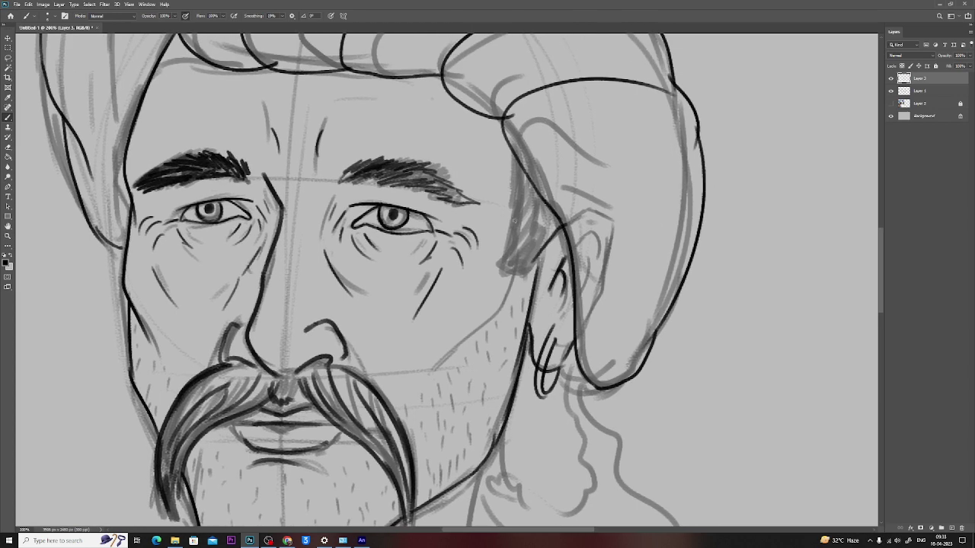
drag(515, 156, 495, 282)
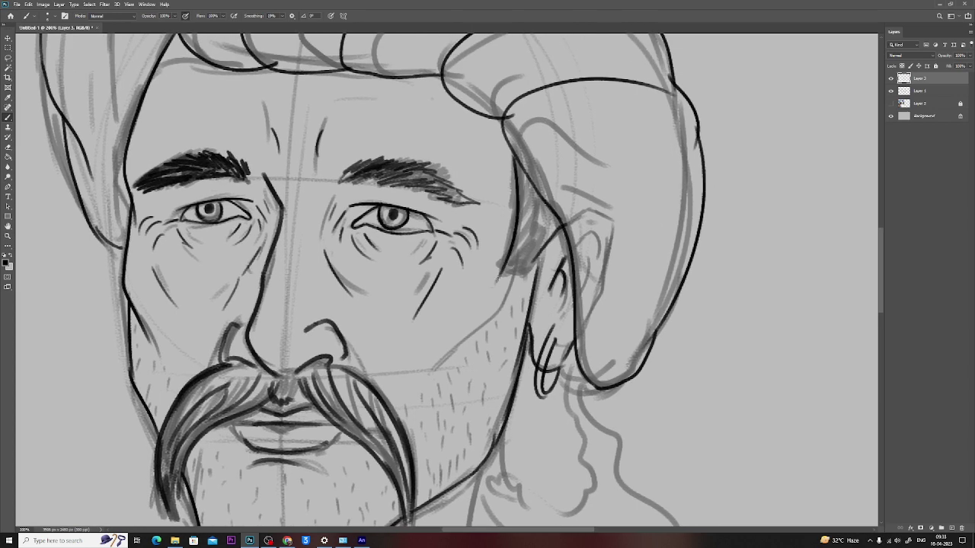
mouse_move(536, 250)
mouse_down()
mouse_move(491, 288)
mouse_move(531, 283)
mouse_up()
Step: Hatch the sideburn dark and dab stubble strokes over the cheek and jaw edge
mouse_move(530, 188)
mouse_down()
mouse_move(506, 274)
mouse_move(506, 289)
mouse_move(517, 291)
mouse_up()
drag(435, 386, 436, 394)
drag(441, 387, 442, 396)
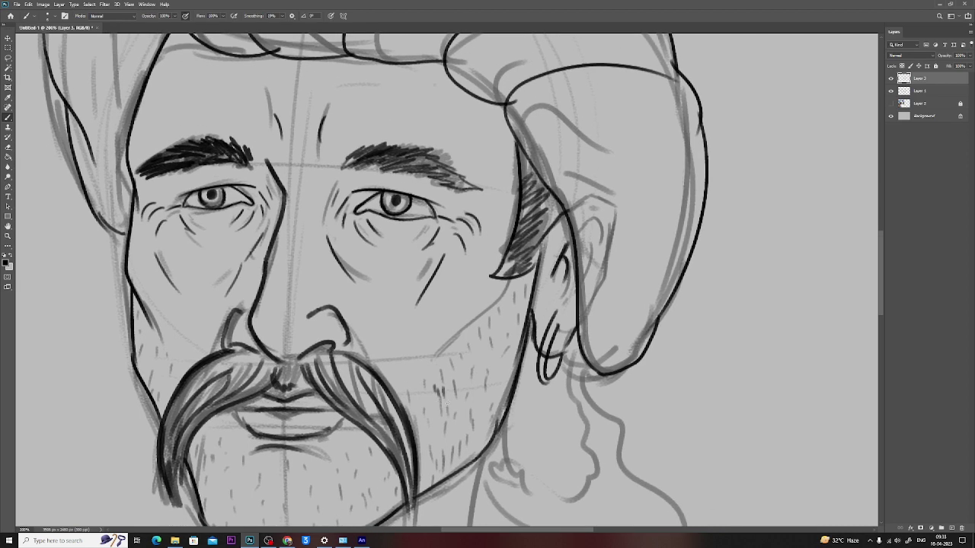
drag(471, 365, 474, 375)
drag(478, 354, 480, 364)
mouse_move(484, 335)
mouse_down()
mouse_move(487, 347)
mouse_move(494, 339)
mouse_up()
drag(504, 318, 506, 332)
drag(478, 397, 480, 407)
mouse_move(490, 378)
mouse_down()
mouse_move(492, 392)
mouse_move(518, 274)
mouse_up()
mouse_move(466, 341)
mouse_down()
mouse_move(468, 359)
mouse_move(481, 357)
mouse_up()
drag(490, 340, 492, 347)
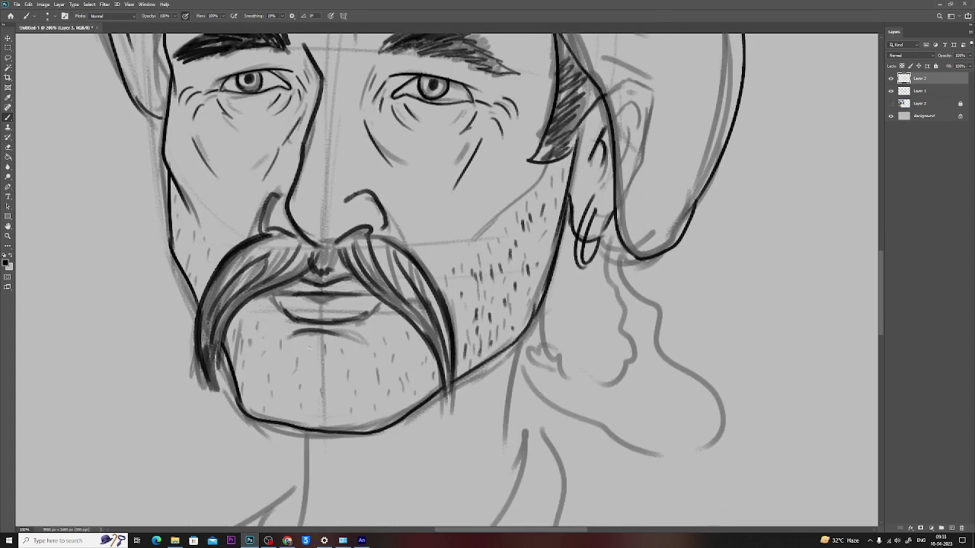
Step: Add short stubble strokes across the chin and lower left cheek
drag(272, 391, 274, 403)
drag(293, 396, 294, 407)
mouse_move(322, 393)
mouse_down()
mouse_move(323, 406)
mouse_move(342, 402)
mouse_up()
drag(364, 386, 365, 401)
drag(386, 339, 387, 354)
mouse_move(219, 265)
mouse_down()
mouse_move(271, 383)
mouse_move(259, 376)
mouse_move(236, 281)
mouse_up()
drag(284, 345, 282, 361)
drag(279, 382, 276, 395)
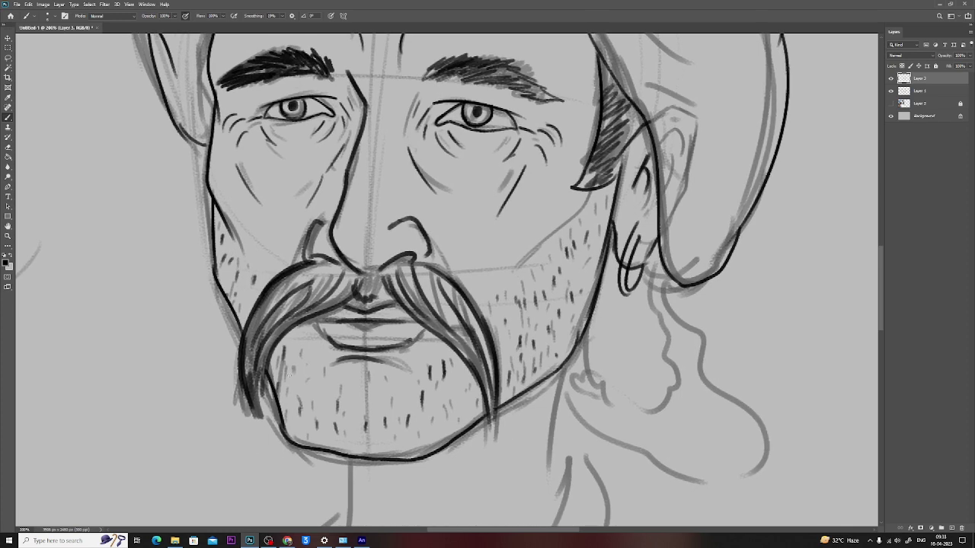
drag(300, 352, 298, 364)
drag(297, 408, 294, 420)
Step: Ink long folds on the turban's left side, upper area and right side
mouse_move(337, 219)
mouse_down()
mouse_move(339, 386)
mouse_move(328, 440)
mouse_up()
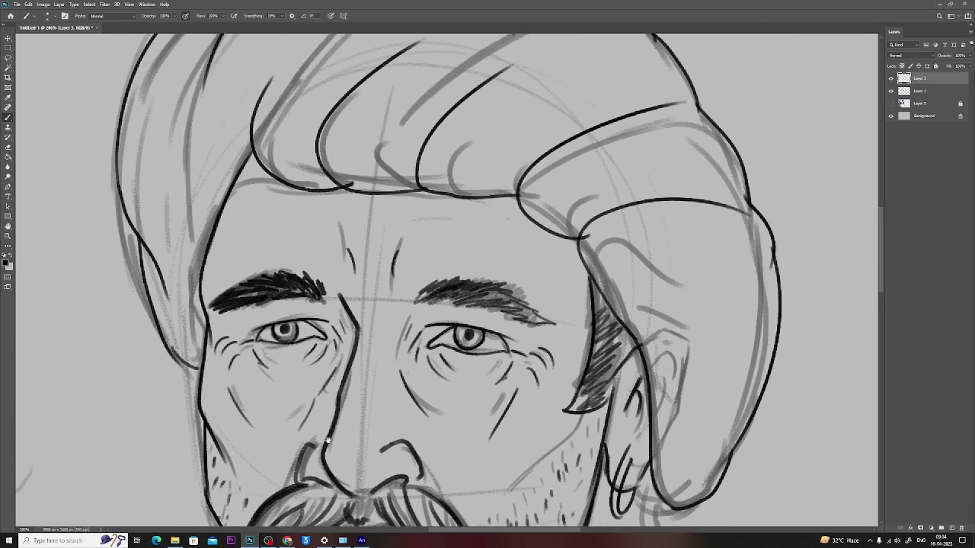
drag(197, 289, 180, 111)
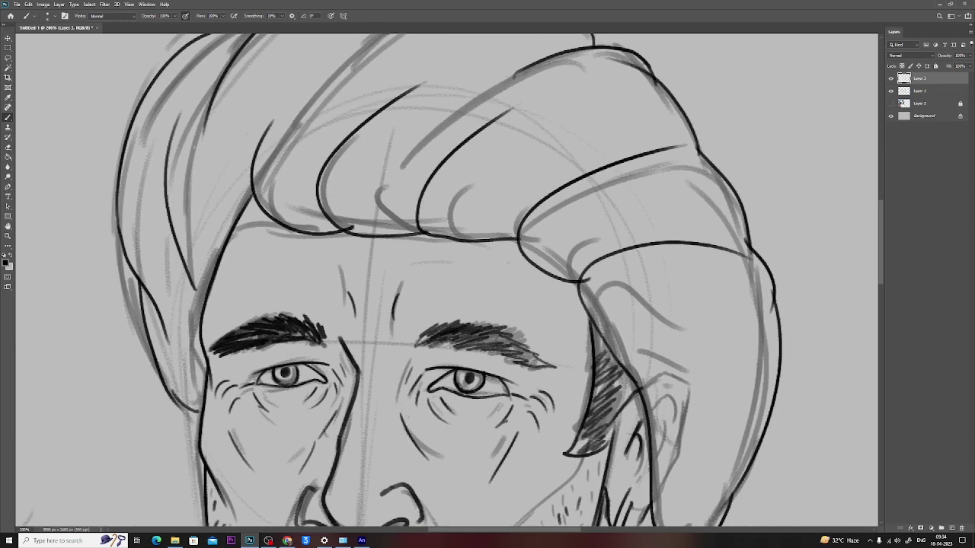
drag(206, 243, 248, 81)
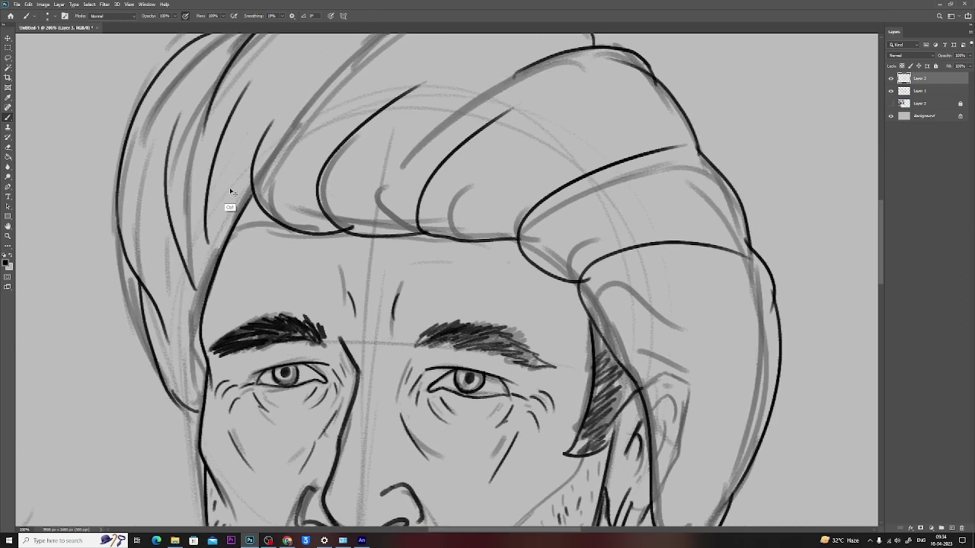
key(ctrl+minus)
drag(364, 224, 428, 164)
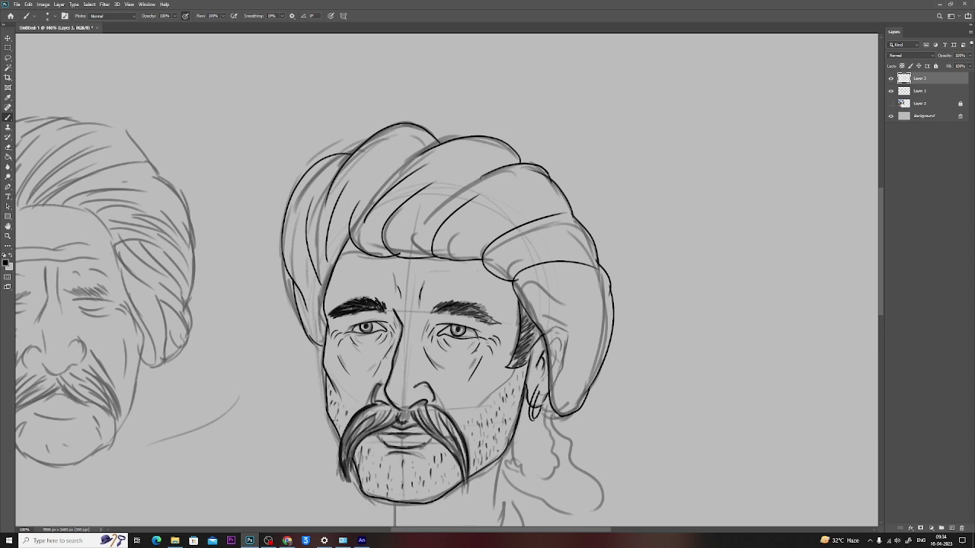
drag(361, 190, 411, 140)
drag(458, 237, 515, 199)
Step: Toggle the sketch layer to check the ink, then ink hair below the ear and the right neck
click(891, 90)
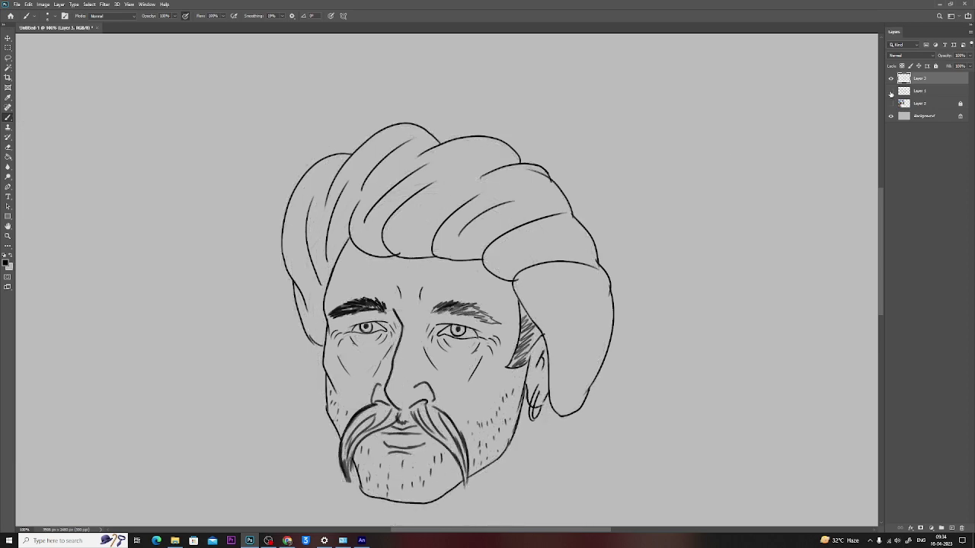
click(891, 90)
drag(549, 330, 562, 252)
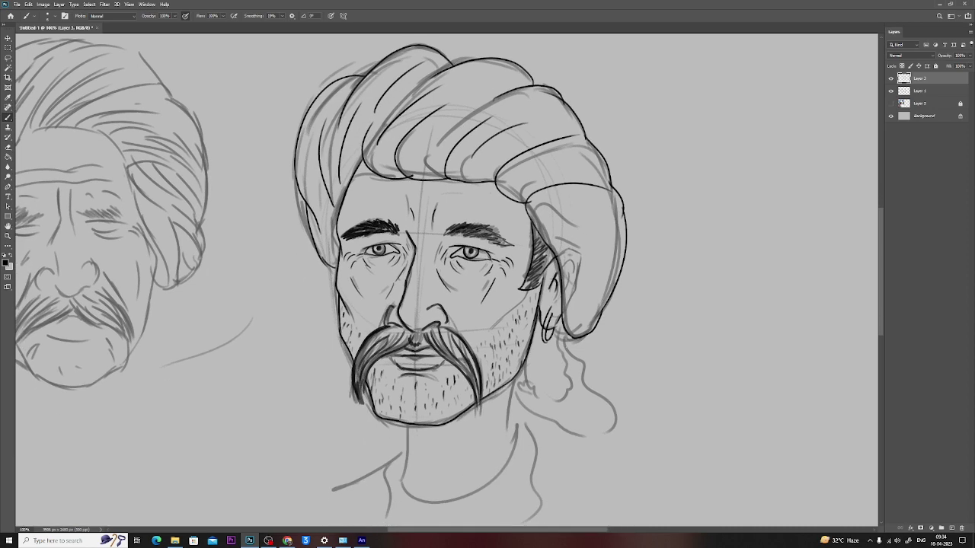
drag(566, 336, 617, 431)
drag(523, 393, 511, 229)
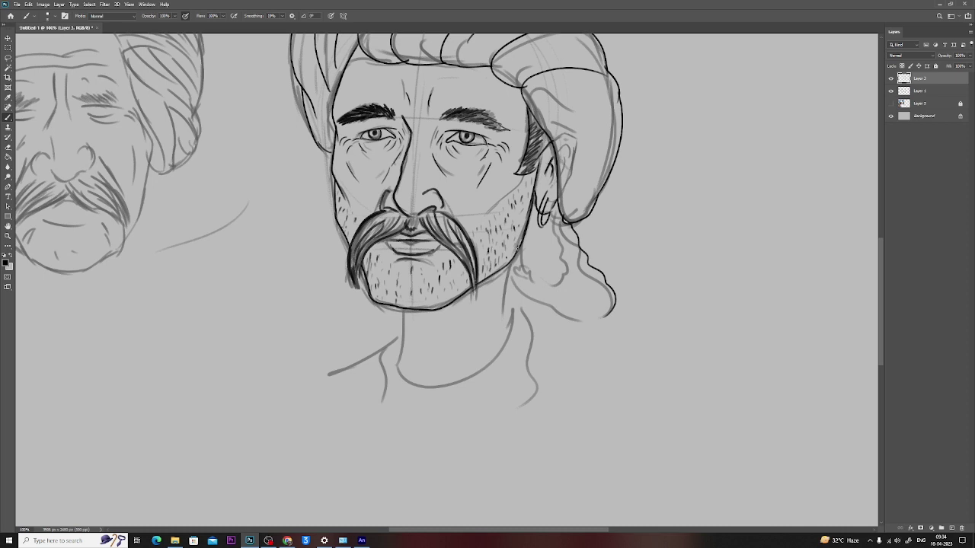
drag(518, 246, 503, 371)
Step: Ink the left neck side and wavy bottom hair edge, undoing two failed shoulder and hair strokes
mouse_move(402, 306)
mouse_down()
mouse_move(385, 415)
mouse_move(506, 375)
mouse_up()
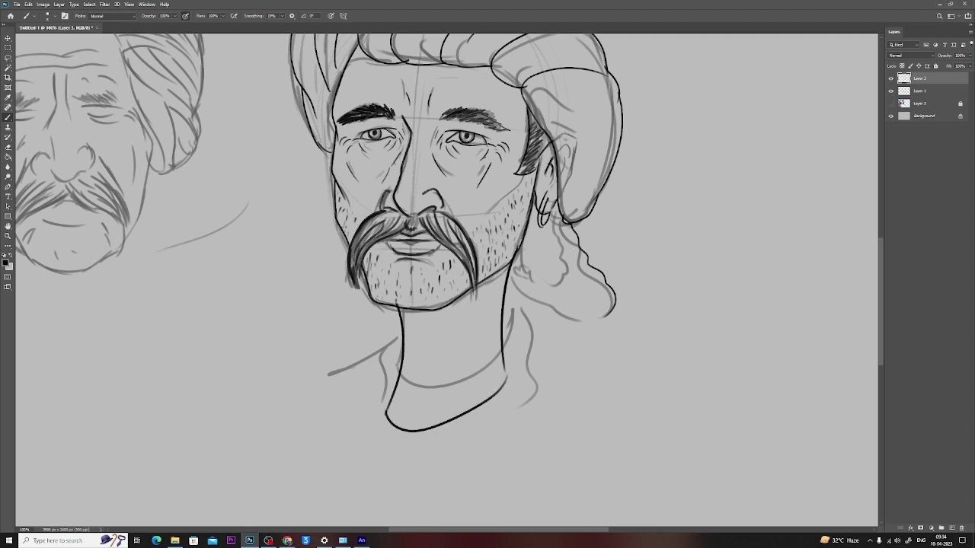
drag(442, 274, 409, 322)
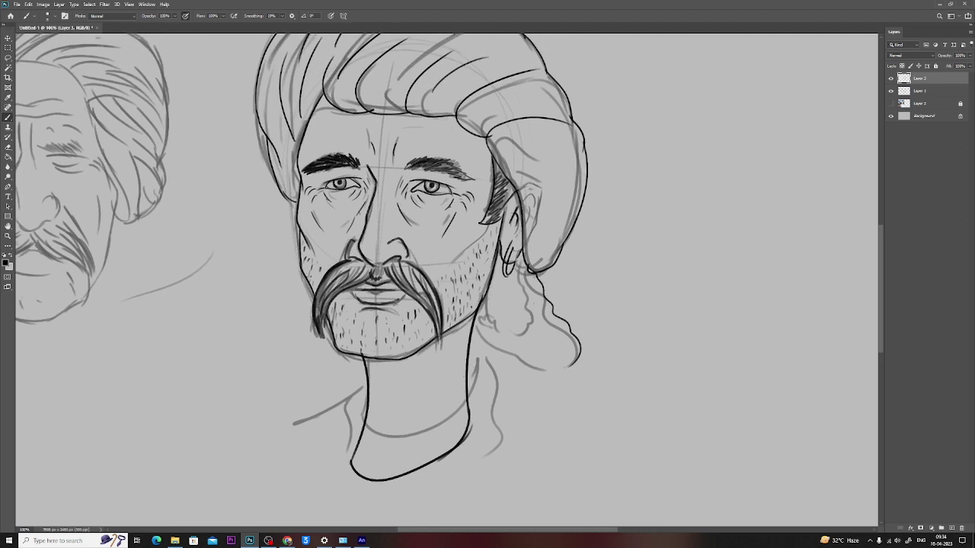
mouse_move(469, 347)
mouse_down()
mouse_move(520, 372)
mouse_move(576, 367)
mouse_up()
drag(328, 335, 367, 392)
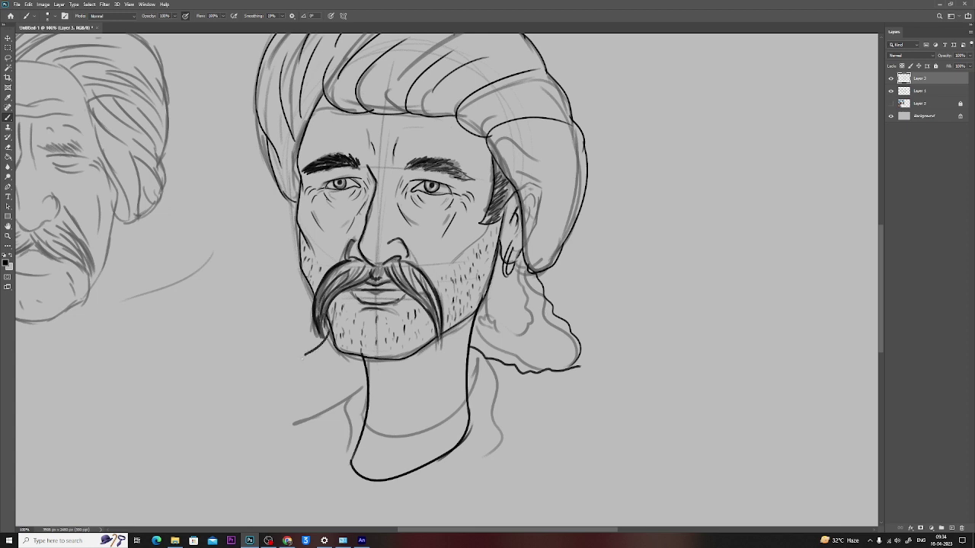
key(ctrl+z)
mouse_move(314, 288)
mouse_down()
mouse_move(267, 380)
mouse_move(336, 390)
mouse_move(361, 381)
mouse_move(326, 381)
mouse_move(293, 364)
mouse_move(308, 280)
mouse_up()
key(ctrl+z)
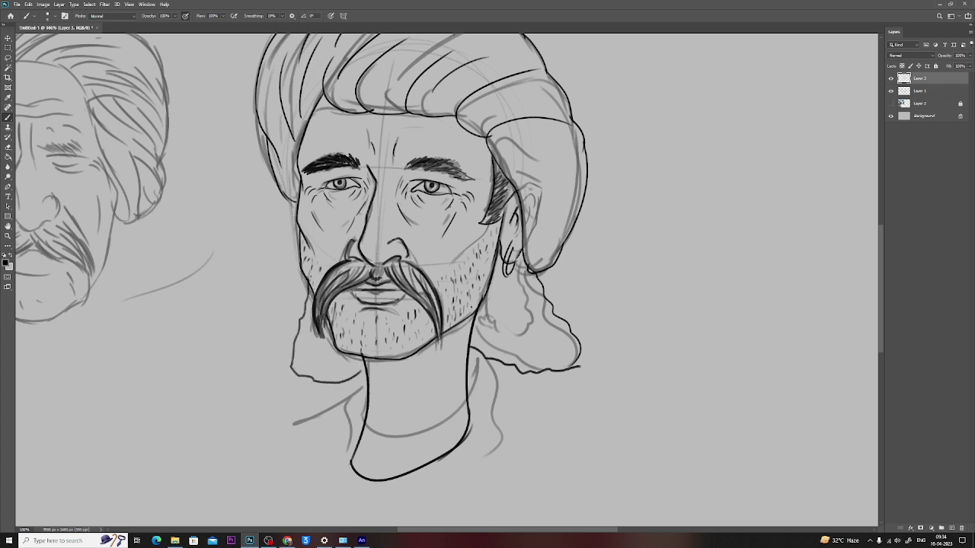
Step: Ink wavy hair right of the neck and hair strands at the left of the jaw
drag(518, 298, 538, 344)
drag(310, 323, 294, 372)
drag(321, 357, 317, 379)
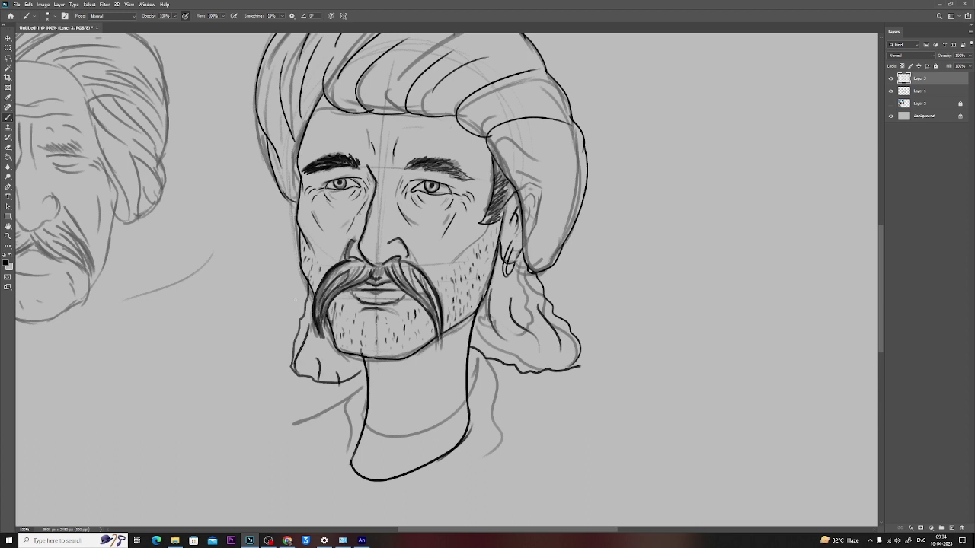
scroll(693, 223, up, 1)
scroll(693, 223, right, 1)
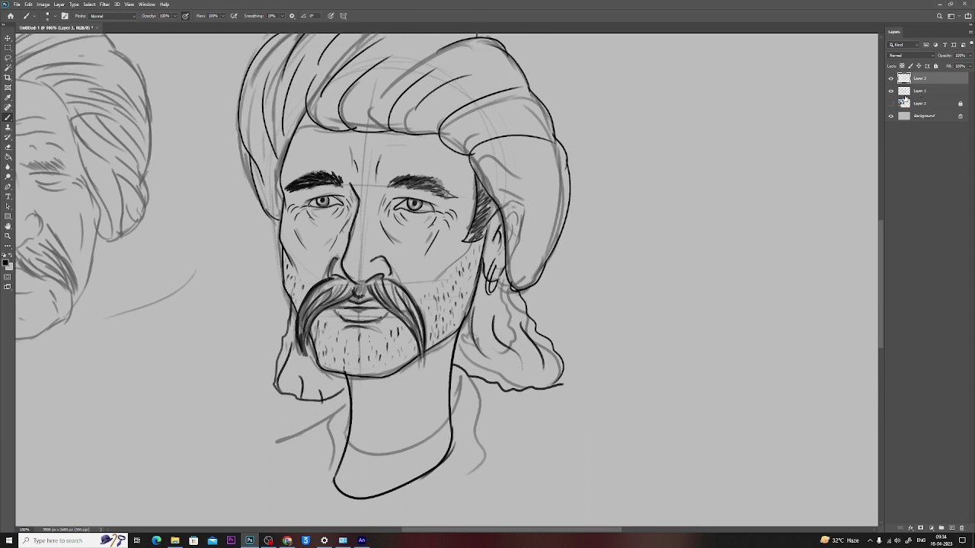
Step: Fade the Layer 1 sketch to low opacity and hide it
click(935, 88)
click(971, 57)
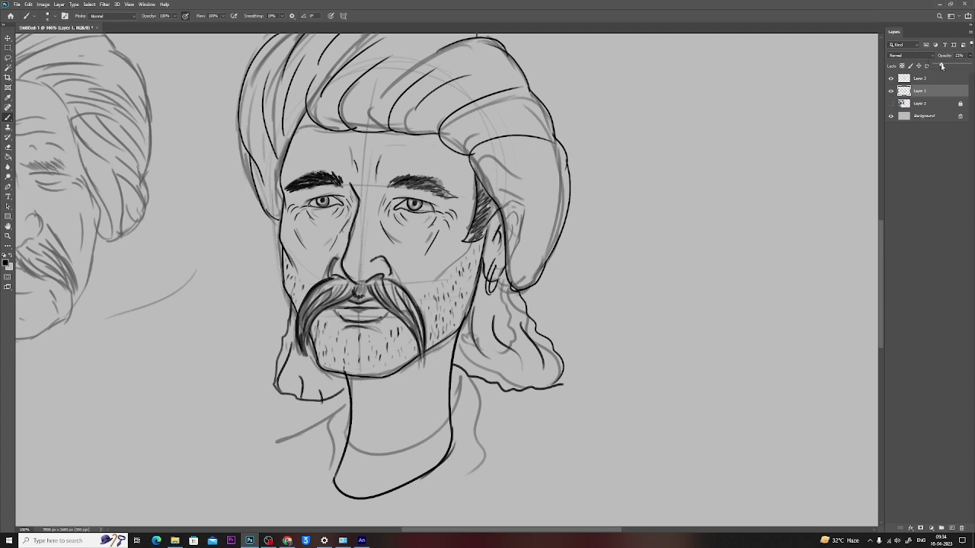
drag(938, 67, 940, 69)
scroll(696, 209, up, 1)
scroll(696, 209, left, 1)
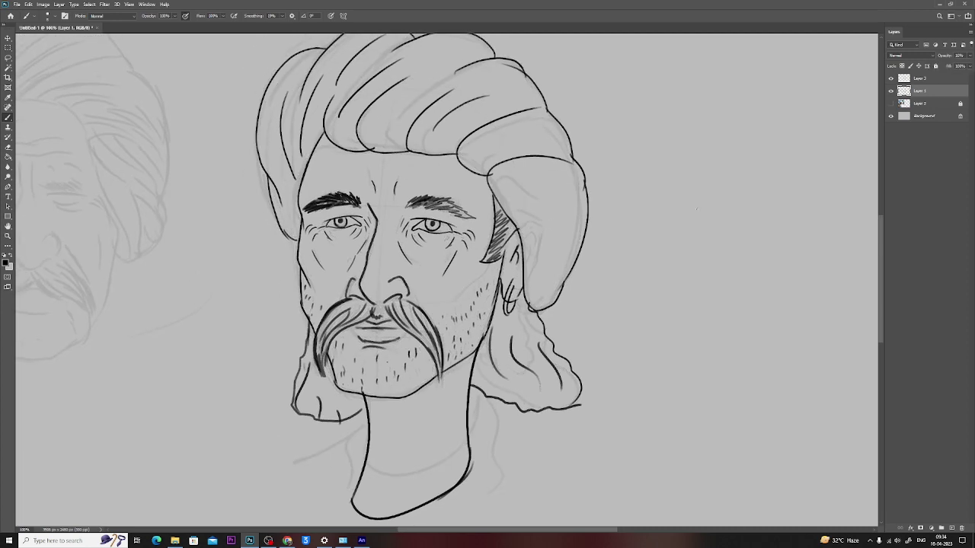
click(892, 92)
Step: Undo the jaw hair strands and neck/shirt strokes, then re-ink the neck on Layer 3
drag(556, 326, 563, 329)
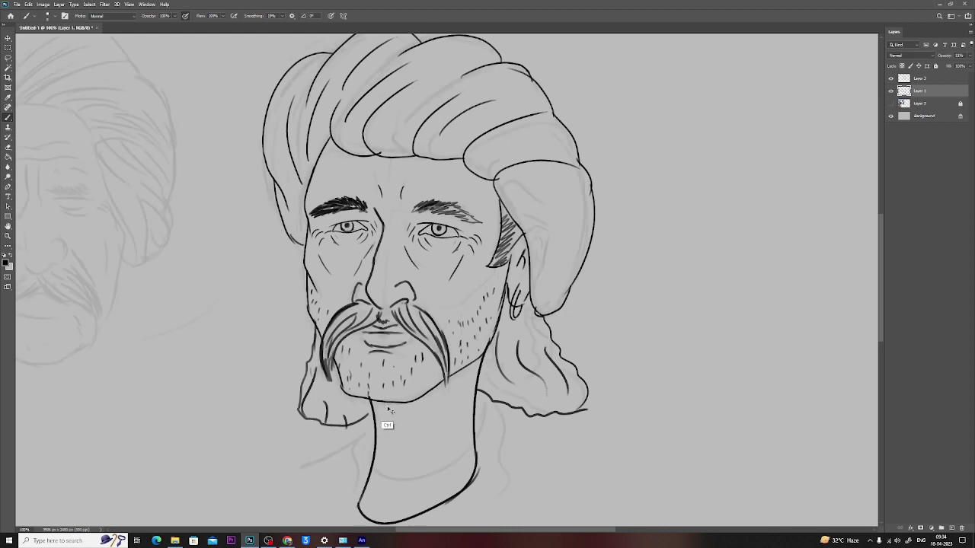
key(ctrl+z)
key(ctrl+z)
key(ctrl+z)
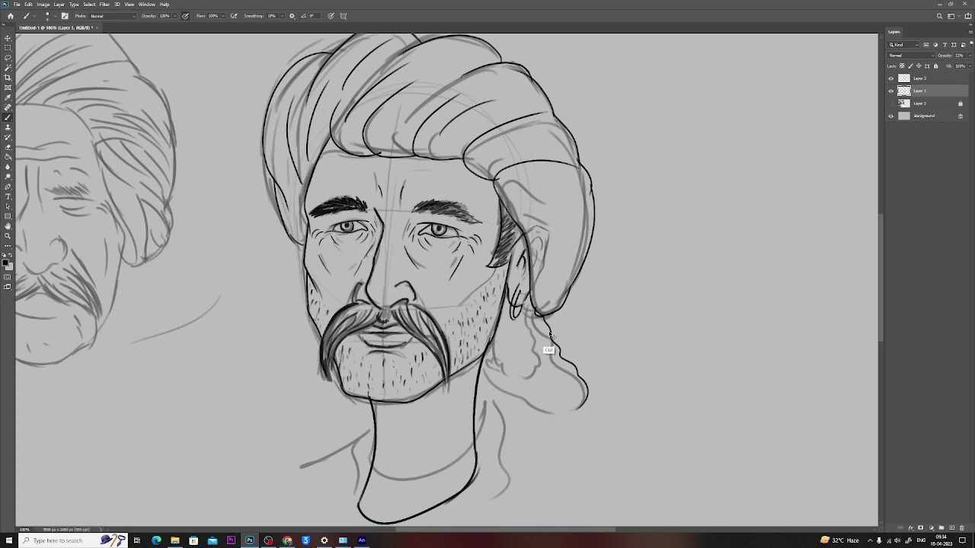
key(ctrl+z)
key(ctrl+z)
key(ctrl+z)
key(ctrl+z)
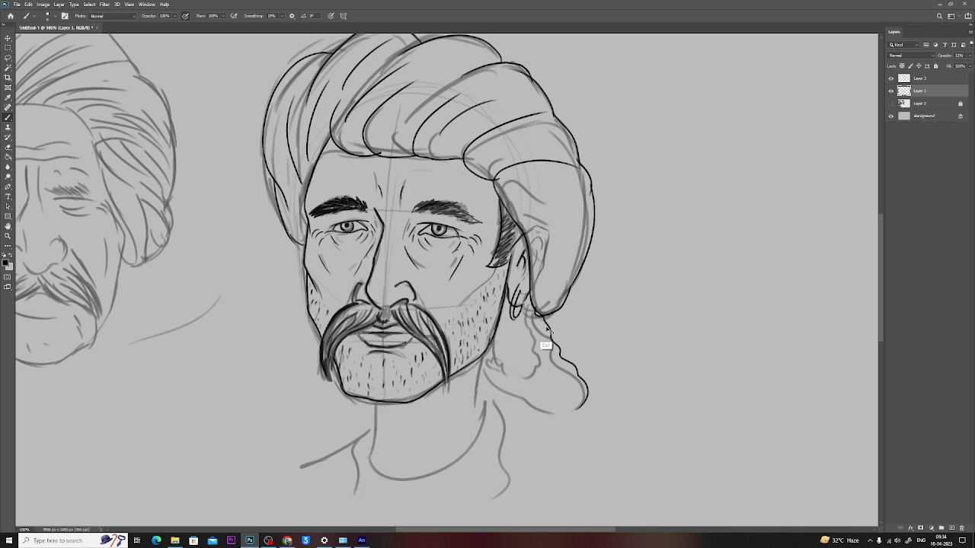
key(ctrl+z)
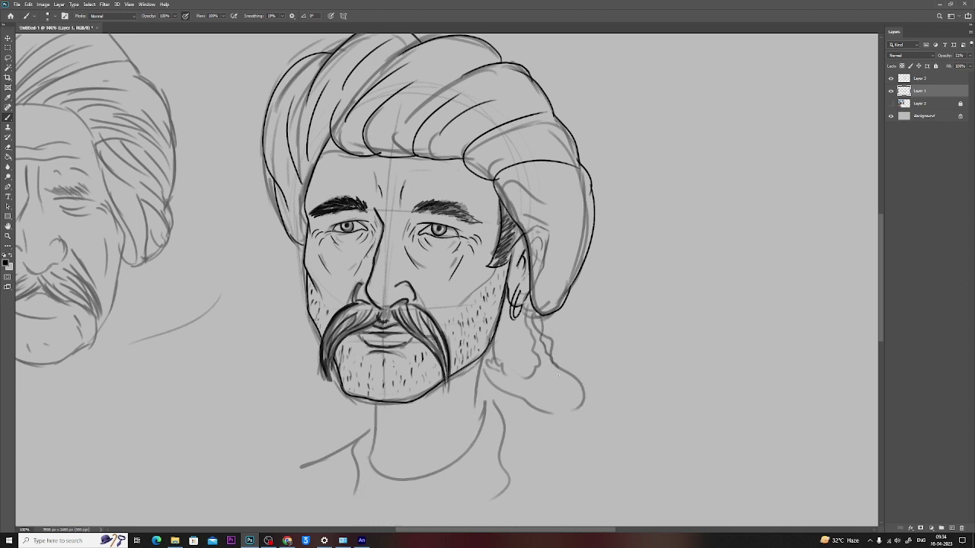
click(920, 79)
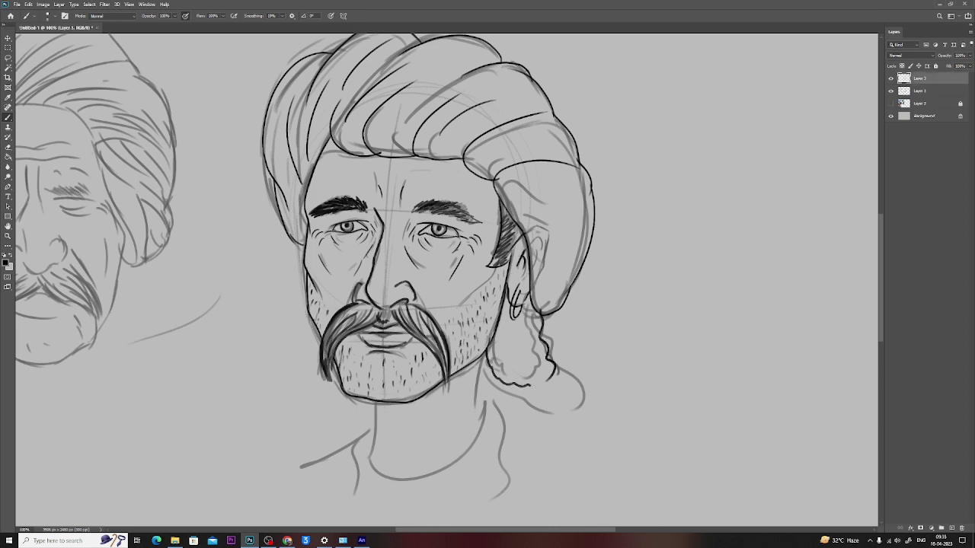
drag(485, 354, 478, 449)
mouse_move(413, 403)
mouse_down()
mouse_move(450, 270)
mouse_move(403, 345)
mouse_move(520, 327)
mouse_up()
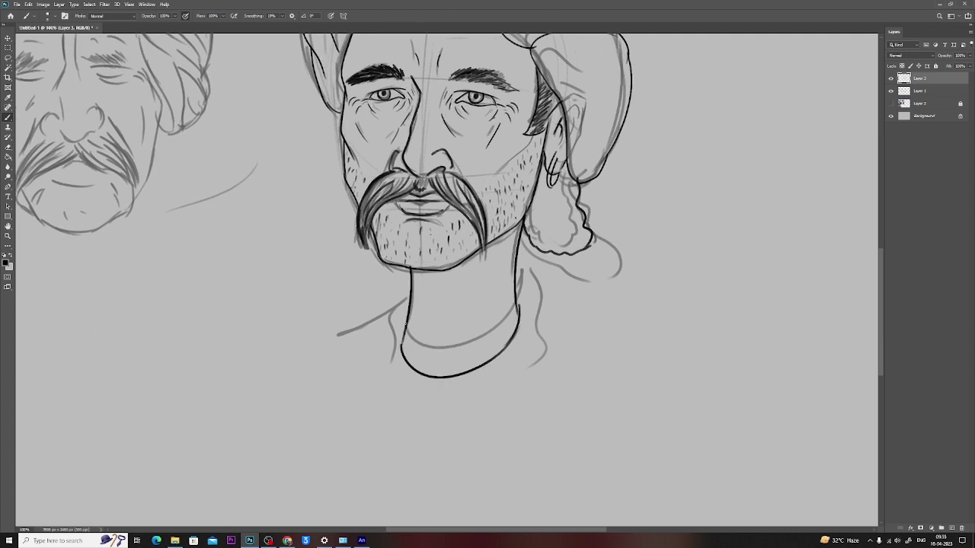
Step: Ink both shoulder lines and the left arm edge, redrawing one failed arm stroke
drag(406, 319, 282, 363)
drag(519, 308, 694, 377)
drag(597, 376, 574, 206)
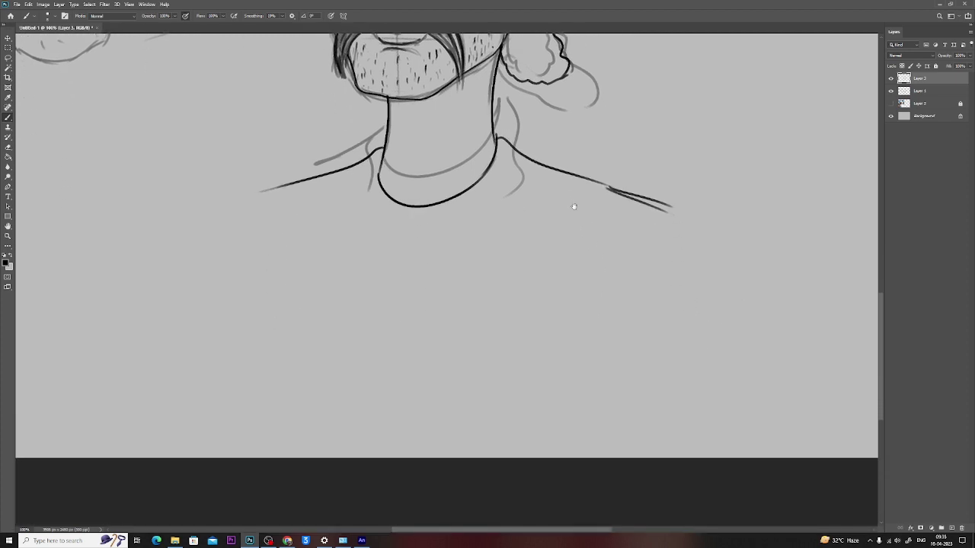
drag(237, 200, 315, 176)
drag(240, 199, 228, 263)
key(ctrl+z)
drag(239, 199, 195, 293)
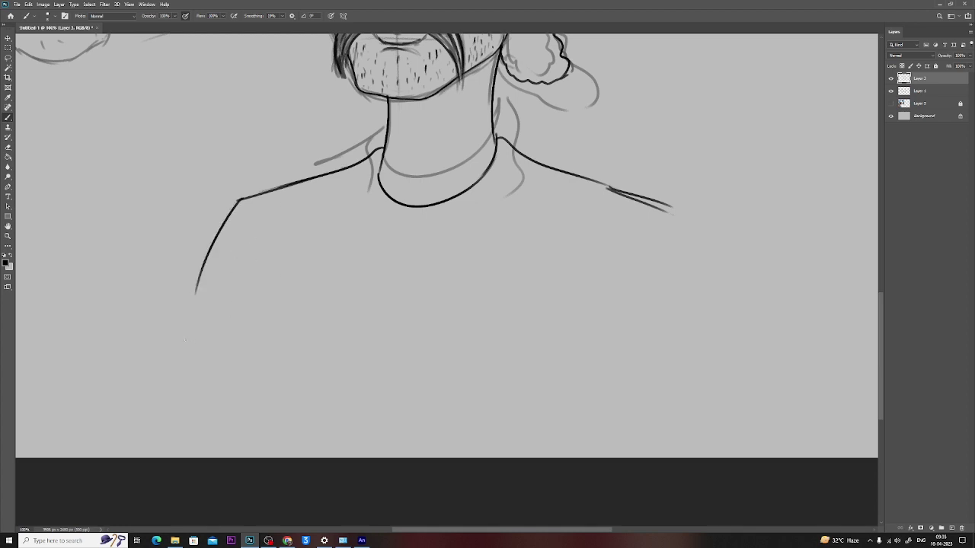
Step: Draw the outer and inner lines of both arms, then hide the grey sketch on Layer 1
drag(671, 204, 703, 328)
drag(246, 261, 254, 445)
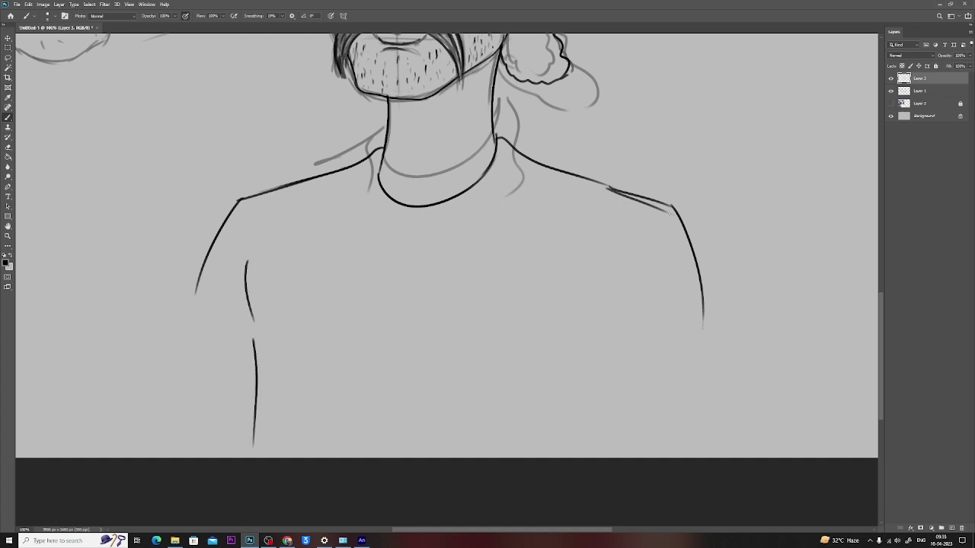
mouse_move(671, 207)
mouse_down()
mouse_move(625, 358)
mouse_move(623, 446)
mouse_up()
drag(446, 315, 446, 483)
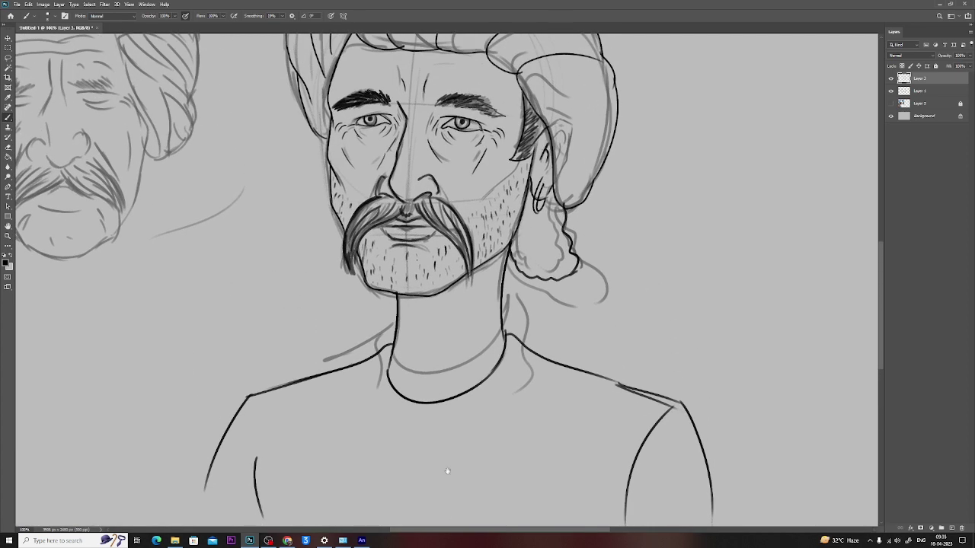
click(891, 90)
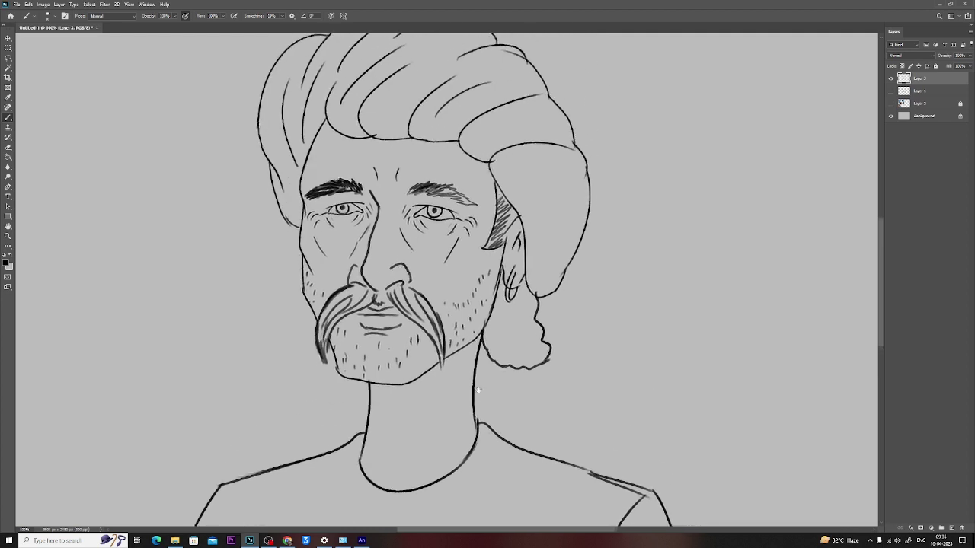
drag(508, 292, 529, 305)
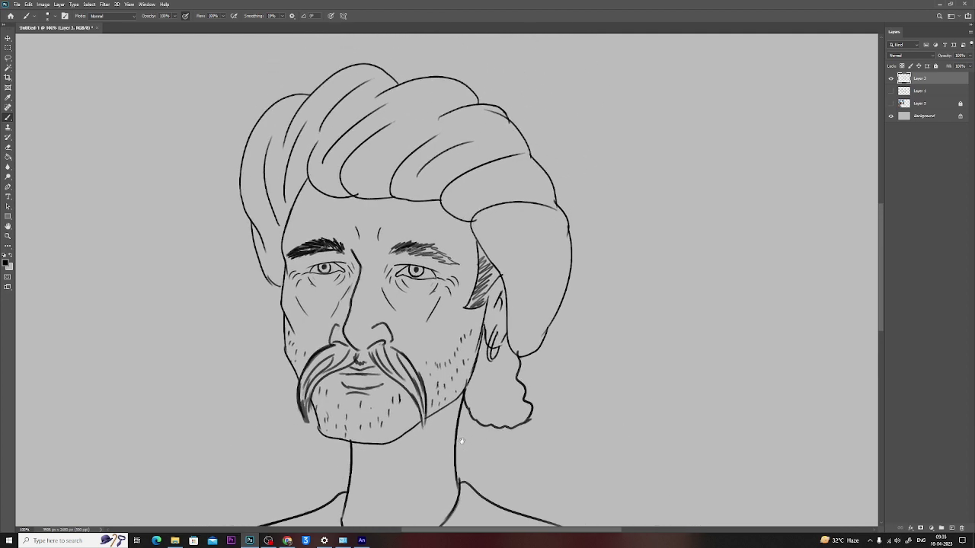
Step: Add a new Layer 4 above Layer 1 and set the foreground colour to grey #787676
click(931, 89)
click(951, 528)
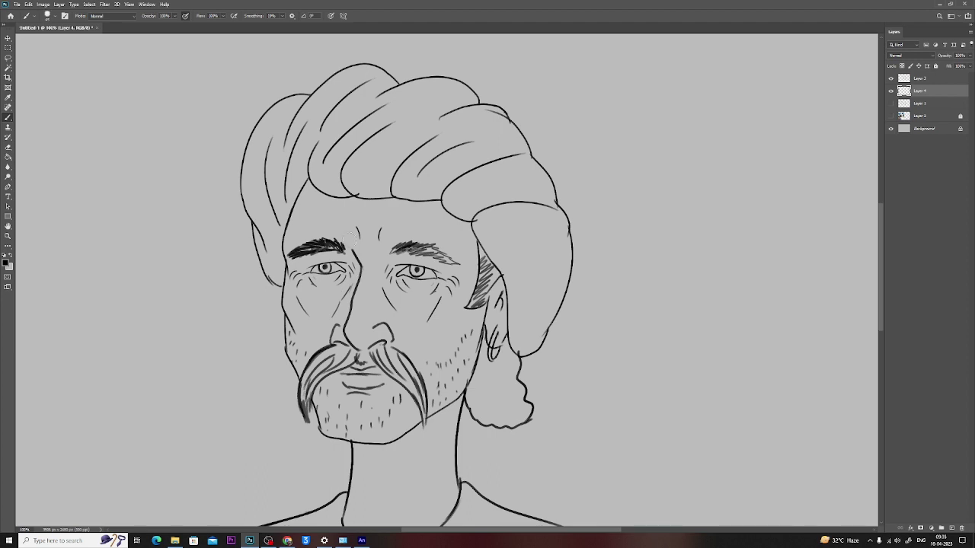
click(6, 262)
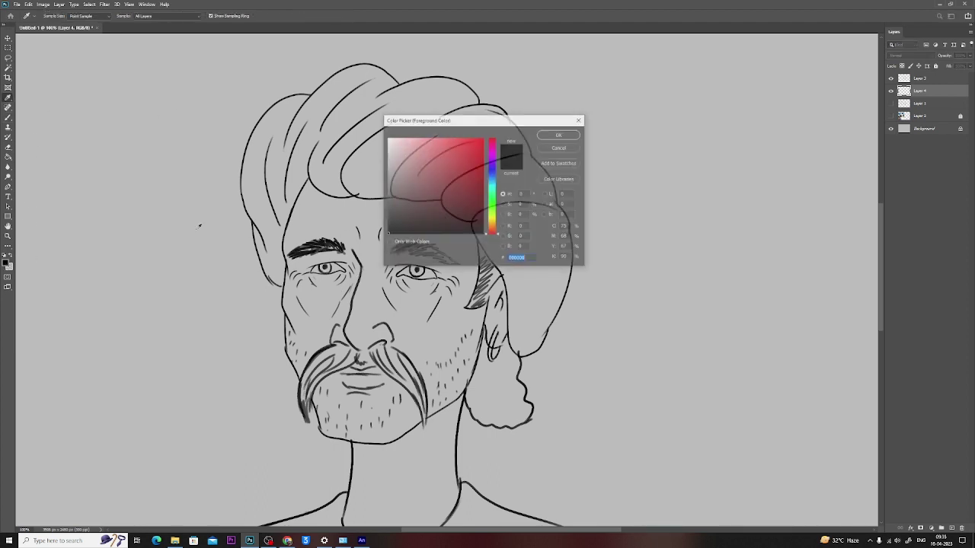
click(387, 189)
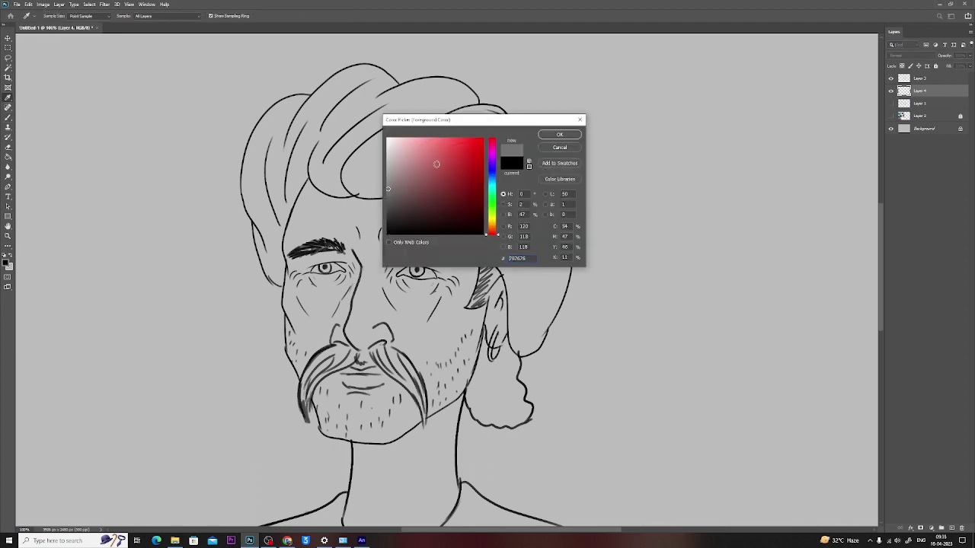
click(559, 135)
Step: Paint grey base tone over the cheeks, chin, moustache area and hair
mouse_move(471, 226)
mouse_down()
mouse_move(434, 316)
mouse_move(443, 352)
mouse_up()
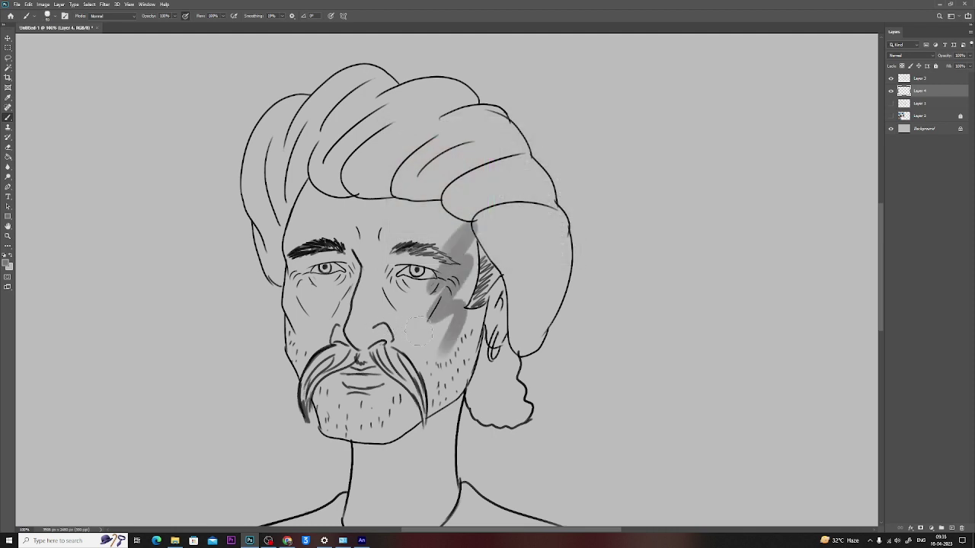
mouse_move(450, 318)
mouse_down()
mouse_move(430, 403)
mouse_move(369, 431)
mouse_move(312, 358)
mouse_move(392, 398)
mouse_move(335, 244)
mouse_move(297, 320)
mouse_move(339, 244)
mouse_move(384, 318)
mouse_move(373, 251)
mouse_move(290, 214)
mouse_move(335, 187)
mouse_move(372, 238)
mouse_move(436, 269)
mouse_move(430, 335)
mouse_up()
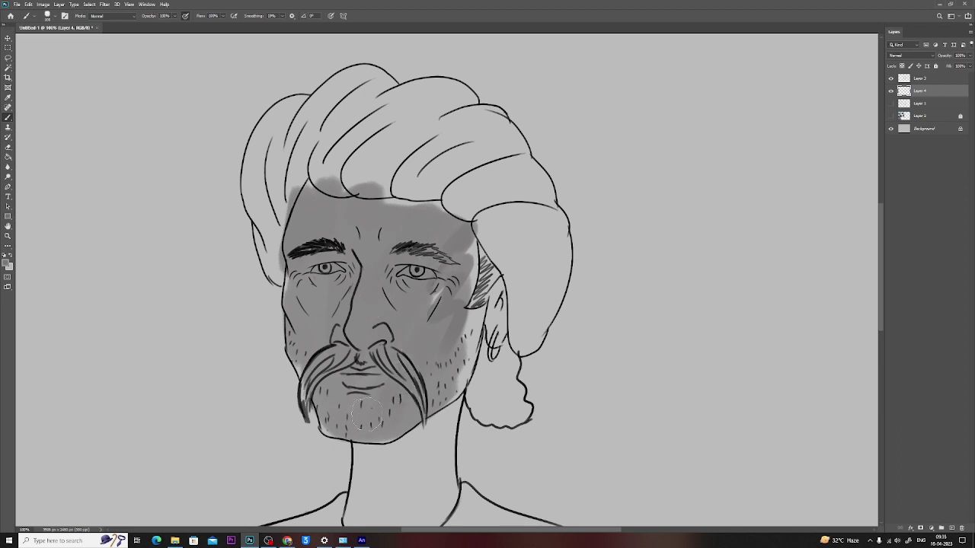
drag(320, 358, 308, 393)
mouse_move(300, 263)
mouse_down()
mouse_move(275, 251)
mouse_move(259, 137)
mouse_move(284, 226)
mouse_move(343, 84)
mouse_move(350, 152)
mouse_move(373, 168)
mouse_move(364, 144)
mouse_move(388, 115)
mouse_move(385, 194)
mouse_move(392, 110)
mouse_move(434, 96)
mouse_move(436, 127)
mouse_move(465, 152)
mouse_move(426, 175)
mouse_move(502, 182)
mouse_move(487, 221)
mouse_move(526, 152)
mouse_move(545, 305)
mouse_move(495, 304)
mouse_move(509, 358)
mouse_move(564, 221)
mouse_move(502, 335)
mouse_move(444, 379)
mouse_move(487, 358)
mouse_move(491, 426)
mouse_move(522, 381)
mouse_move(519, 396)
mouse_up()
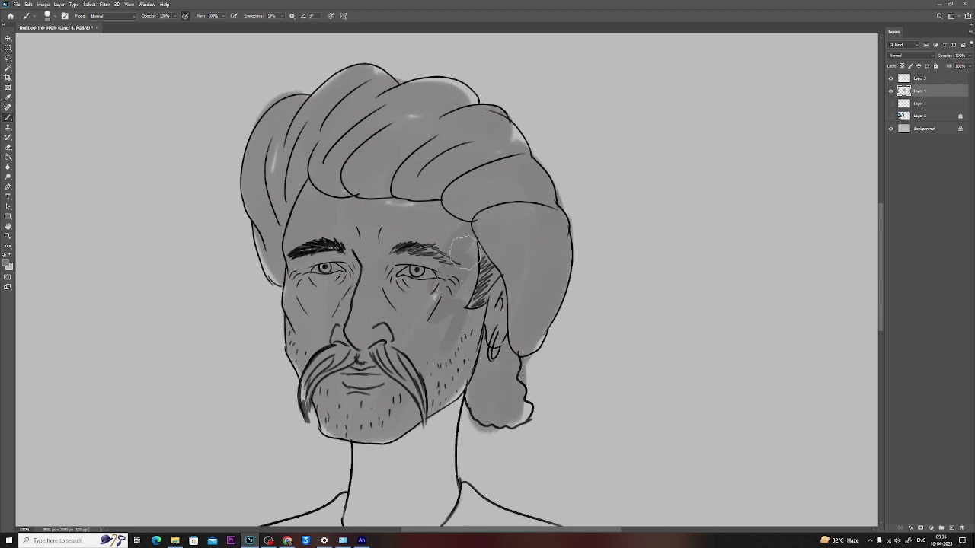
Step: Paint grey base tone across the chest, right shoulder and right arm
mouse_move(397, 402)
mouse_down()
mouse_move(420, 303)
mouse_move(426, 400)
mouse_move(385, 350)
mouse_move(468, 312)
mouse_move(431, 415)
mouse_move(396, 381)
mouse_move(435, 355)
mouse_move(457, 403)
mouse_move(385, 343)
mouse_up()
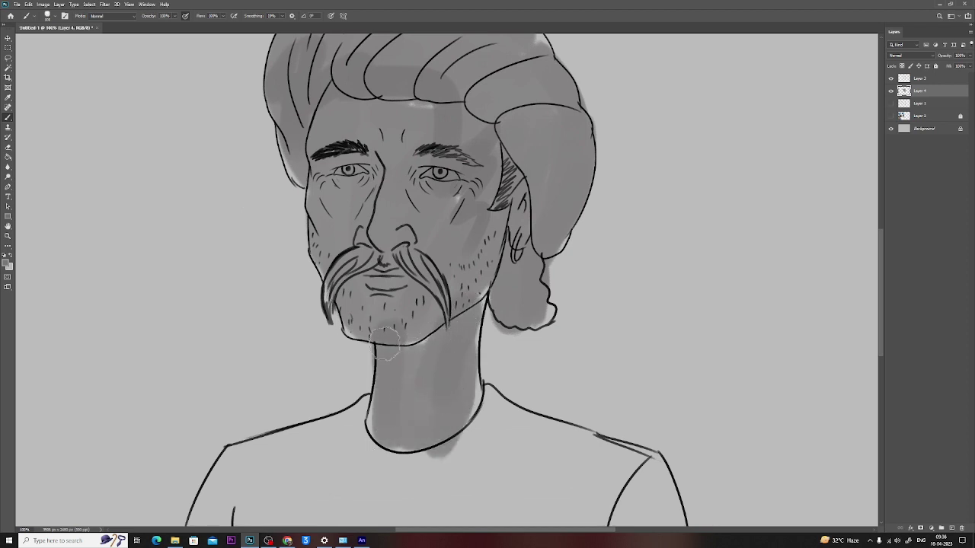
mouse_move(375, 409)
mouse_down()
mouse_move(425, 257)
mouse_move(281, 308)
mouse_move(243, 373)
mouse_move(267, 404)
mouse_move(258, 510)
mouse_up()
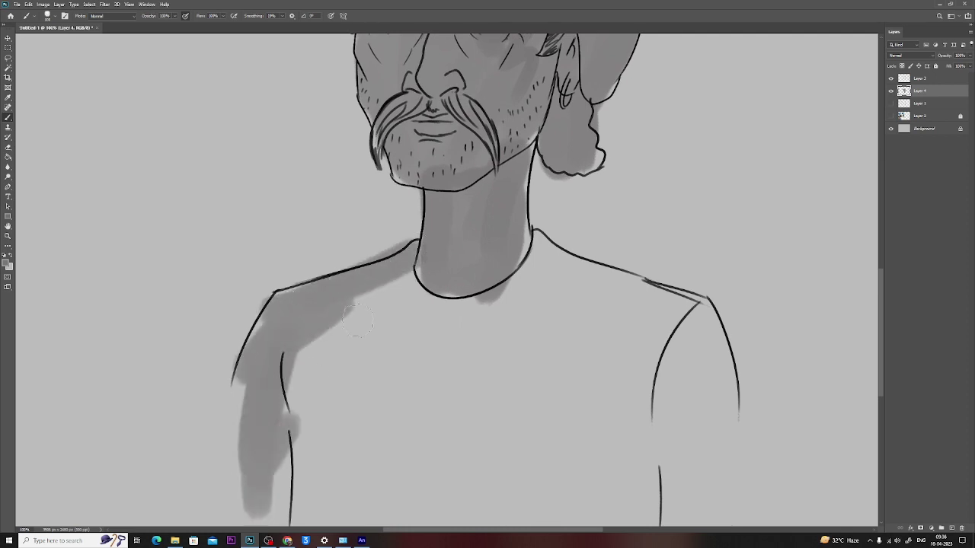
mouse_move(357, 320)
mouse_down()
mouse_move(304, 389)
mouse_move(515, 254)
mouse_move(549, 252)
mouse_move(690, 312)
mouse_move(712, 472)
mouse_move(693, 351)
mouse_move(517, 305)
mouse_move(290, 472)
mouse_up()
mouse_move(289, 472)
mouse_down()
mouse_move(538, 310)
mouse_move(304, 488)
mouse_move(516, 389)
mouse_move(391, 537)
mouse_move(655, 457)
mouse_move(631, 450)
mouse_move(548, 290)
mouse_move(615, 375)
mouse_move(633, 435)
mouse_move(636, 515)
mouse_up()
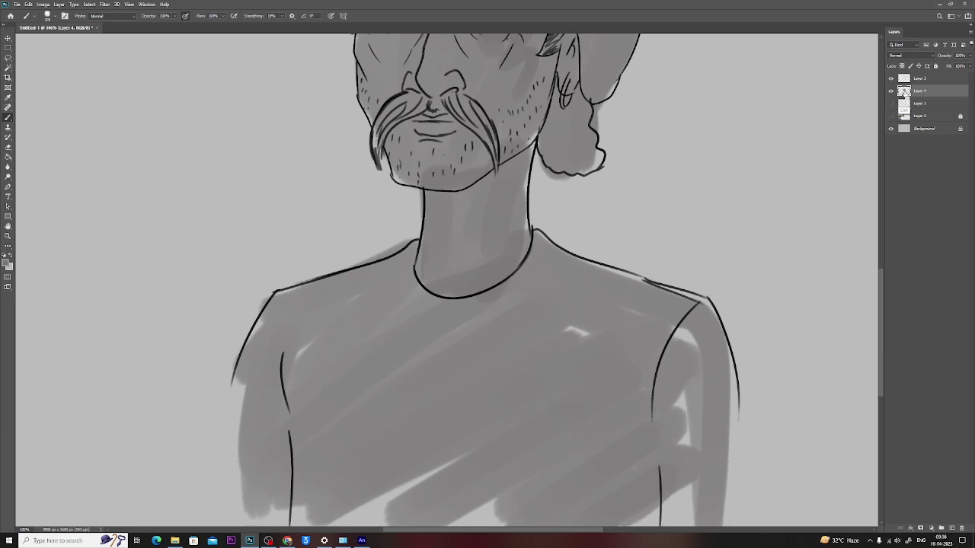
Step: Select Layer 4's figure area and fill it, undoing the darker fills to leave pale flat grey
ctrl+click(903, 92)
key(ctrl+alt+BackSpace)
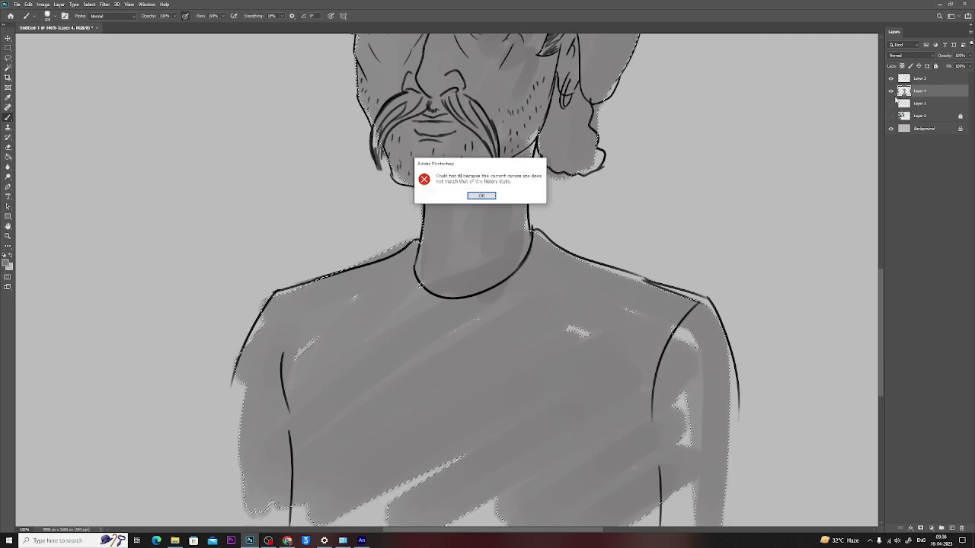
click(482, 196)
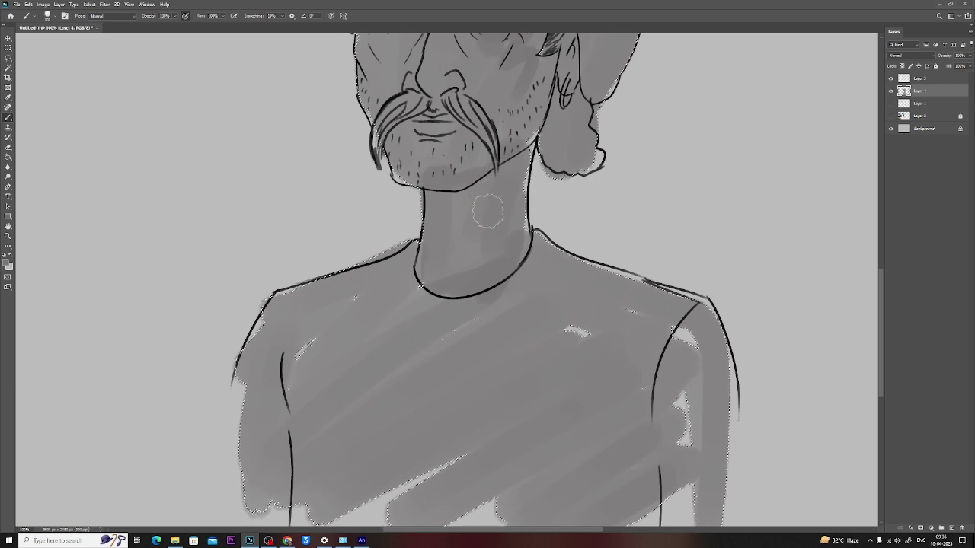
key(ctrl+BackSpace)
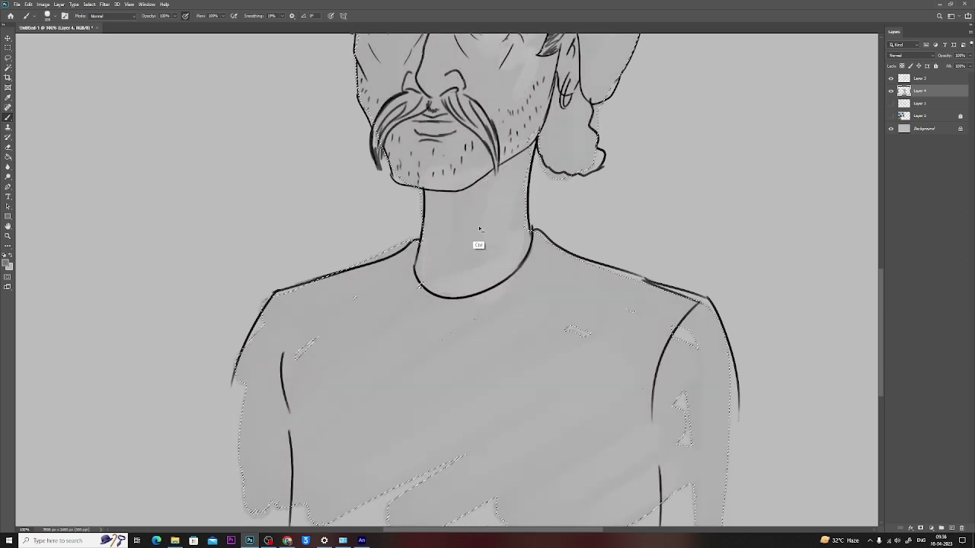
key(alt+BackSpace)
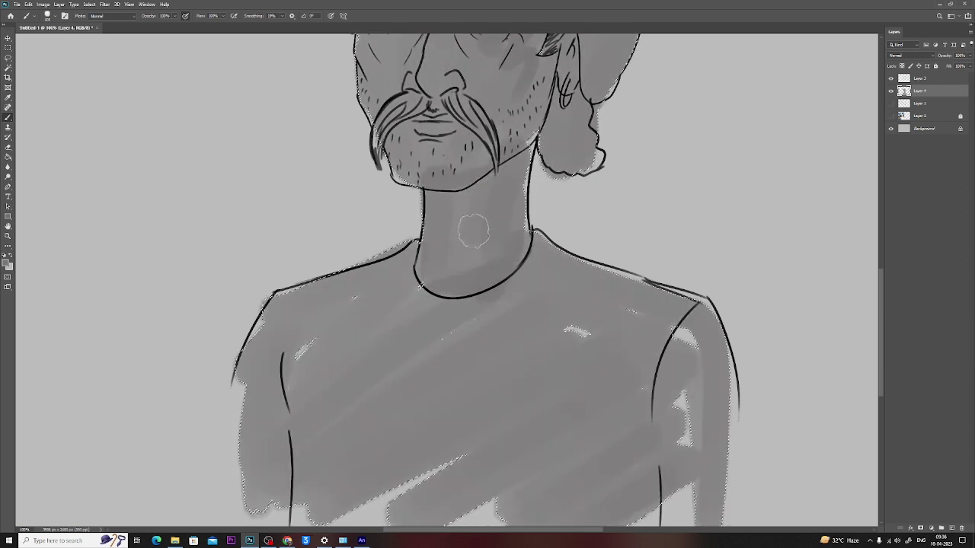
key(alt)
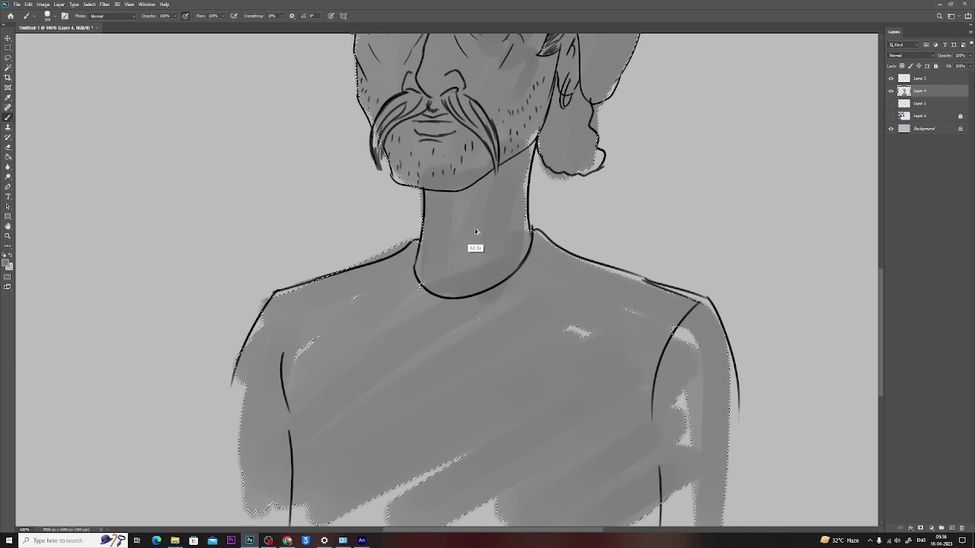
key(ctrl)
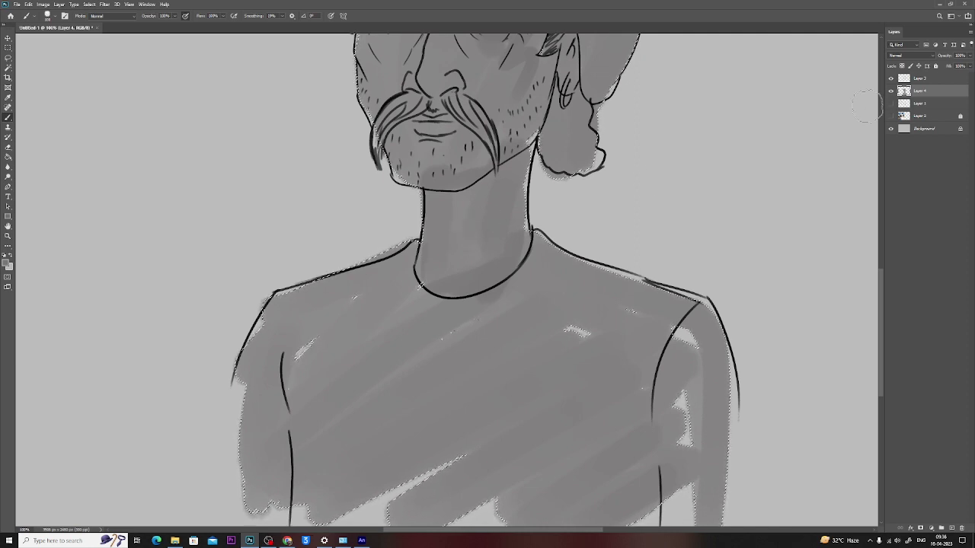
key(ctrl+minus)
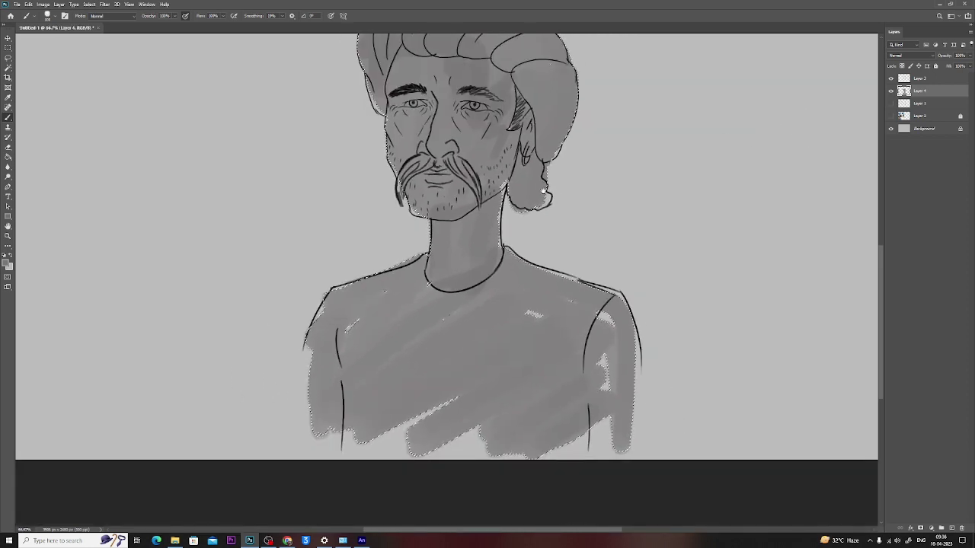
scroll(526, 164, up, 3)
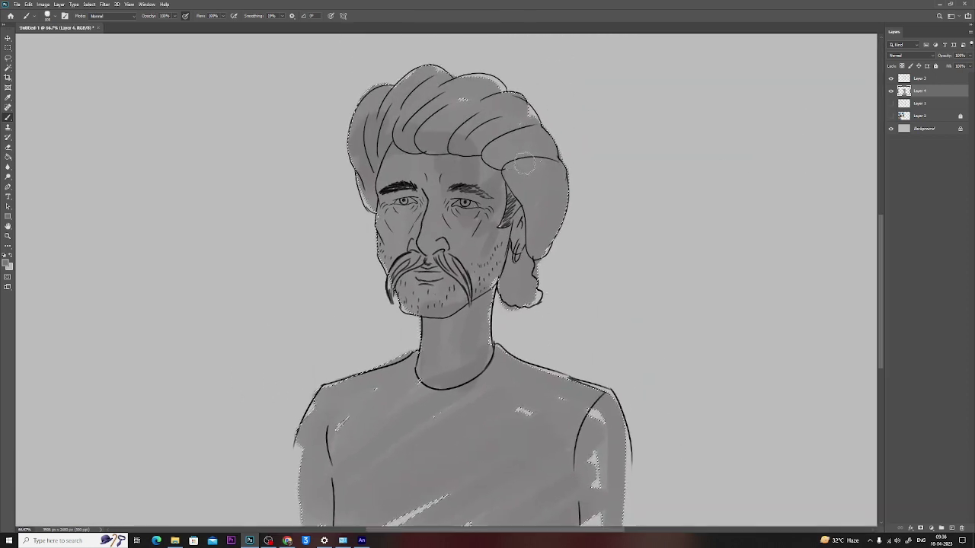
key(ctrl+z)
key(ctrl+z)
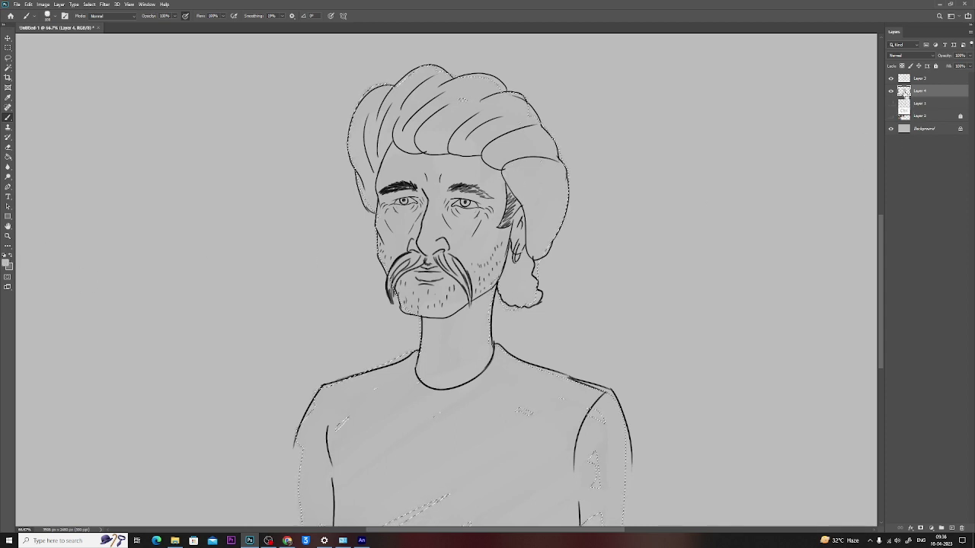
Step: Restore the grey shading, clear the selection, and zoom in closely on the face
key(ctrl+shift+z)
key(ctrl+shift+z)
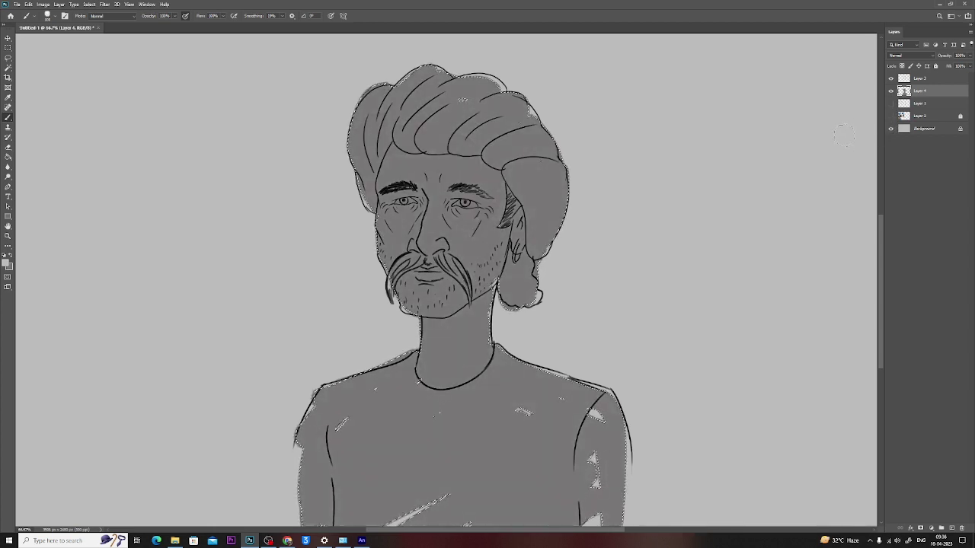
key(ctrl+d)
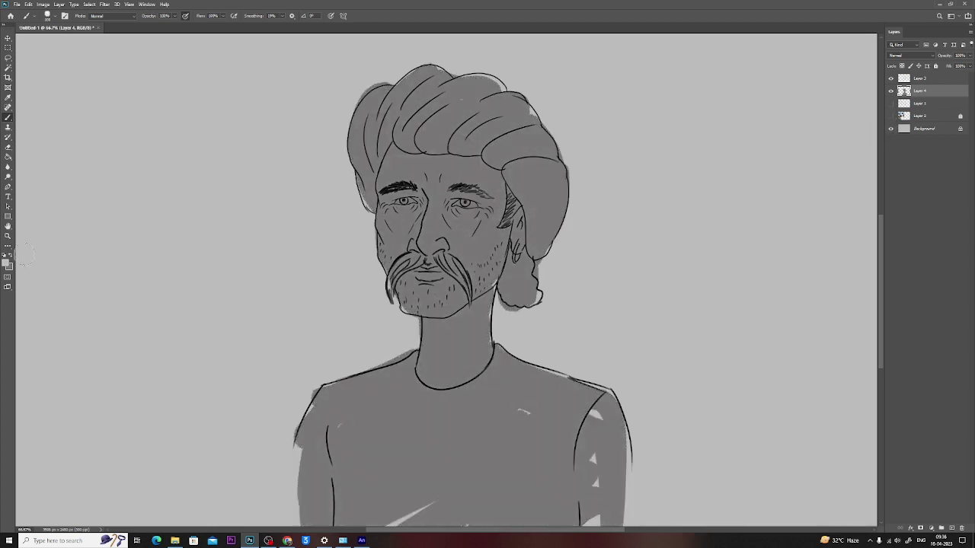
key(z)
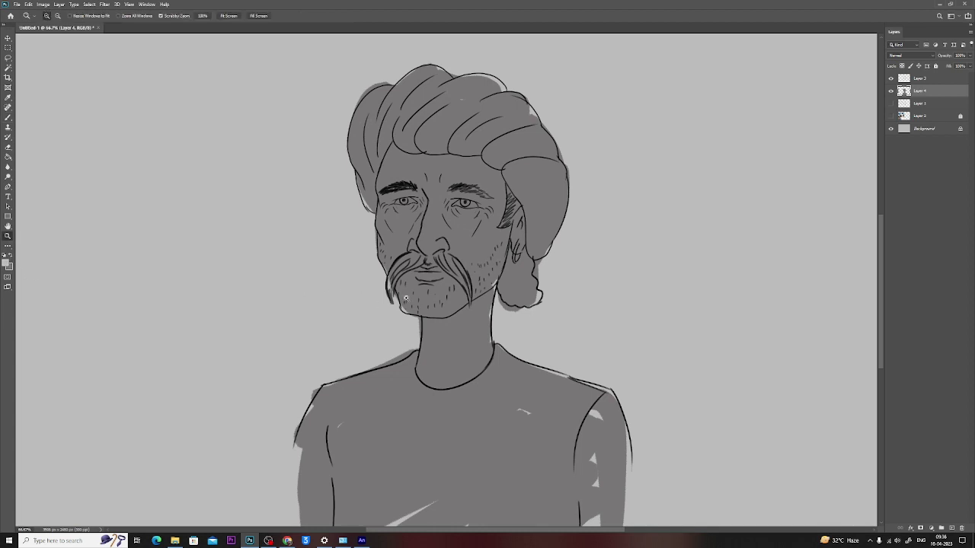
drag(406, 298, 355, 395)
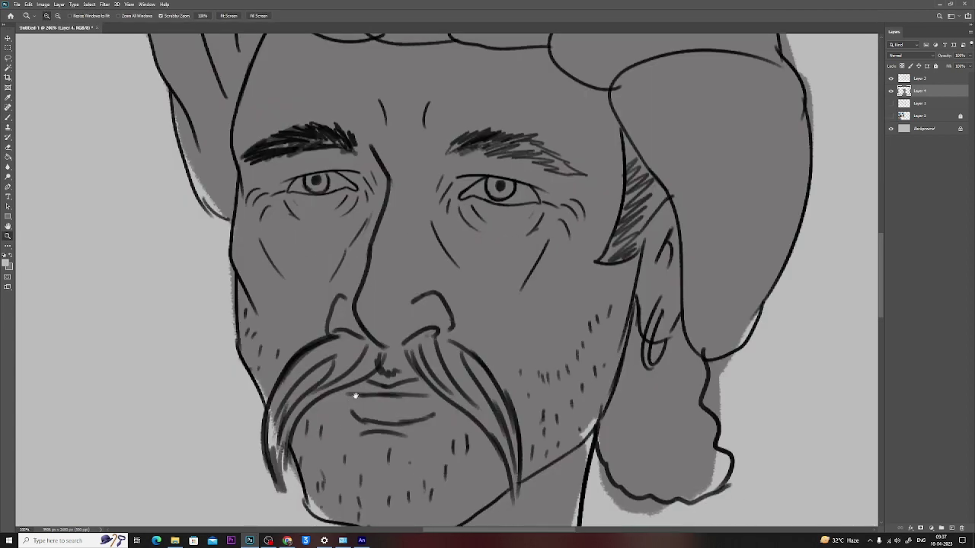
Step: Thicken the left mustache tip and darken the shading under the chin and neck line
key(b)
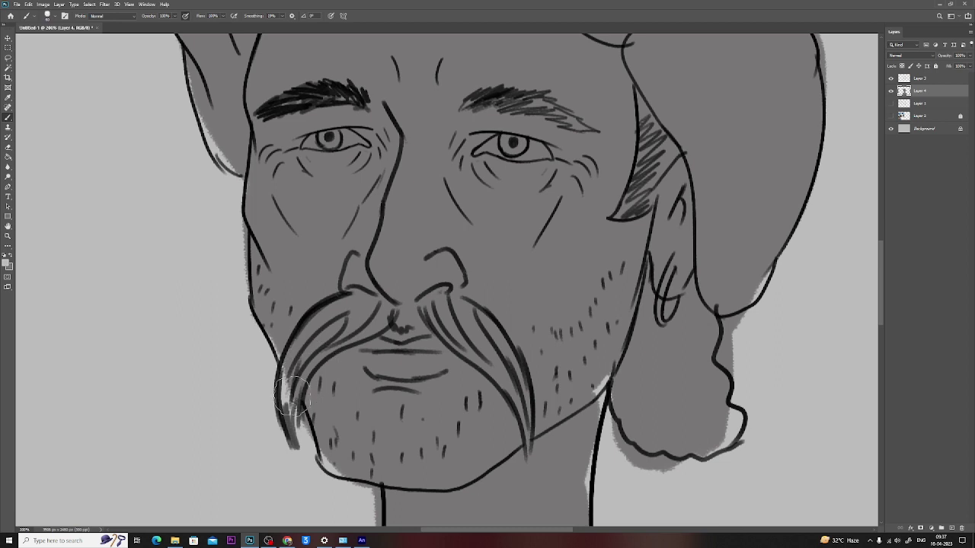
drag(289, 358, 283, 419)
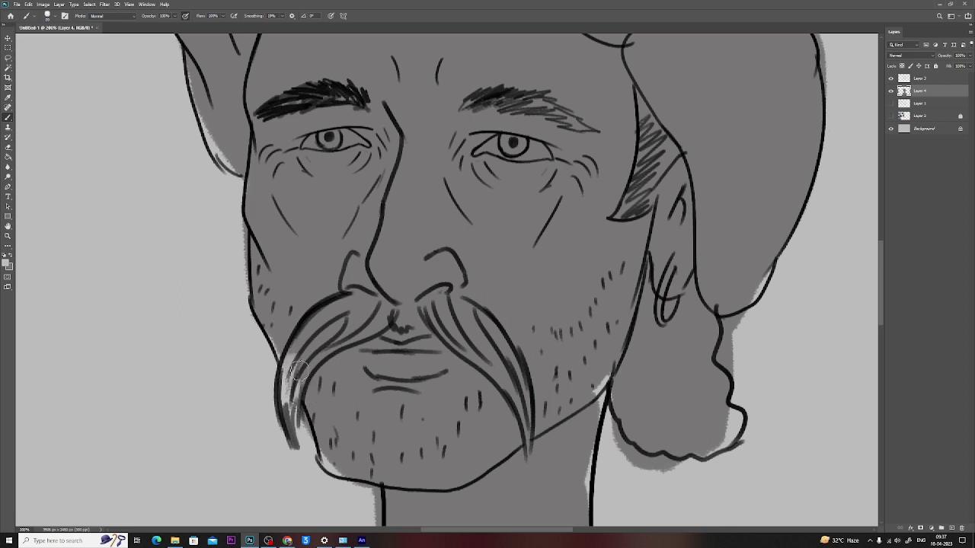
drag(297, 370, 289, 411)
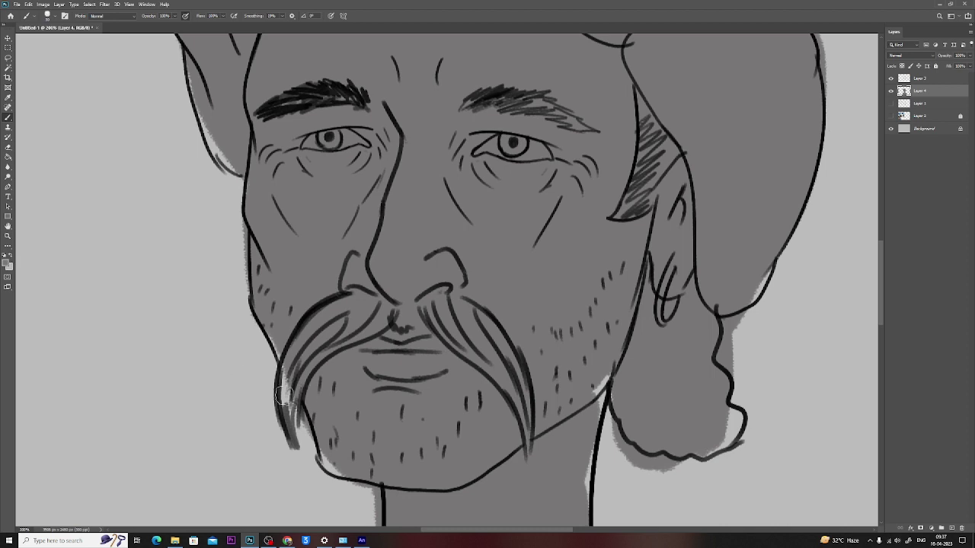
drag(288, 370, 290, 434)
drag(290, 371, 267, 335)
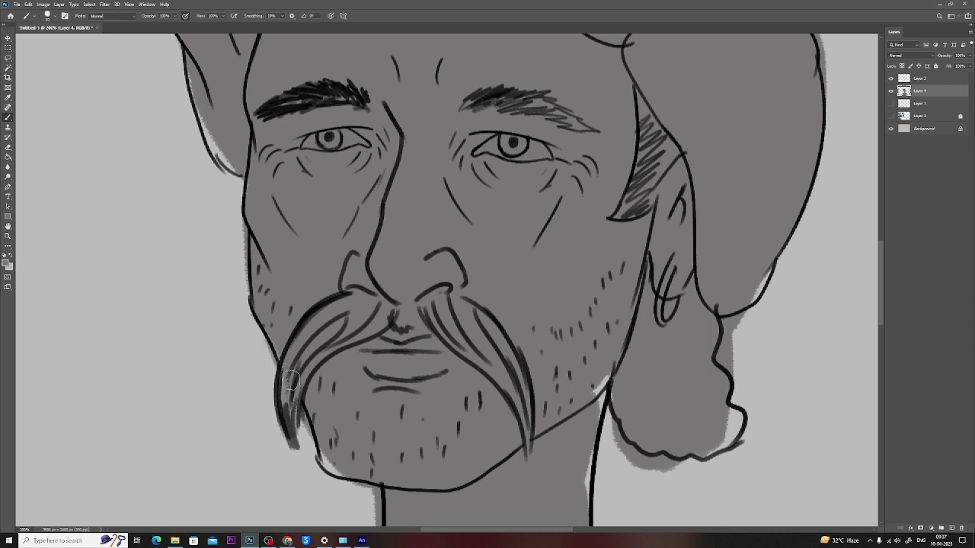
drag(453, 482, 497, 483)
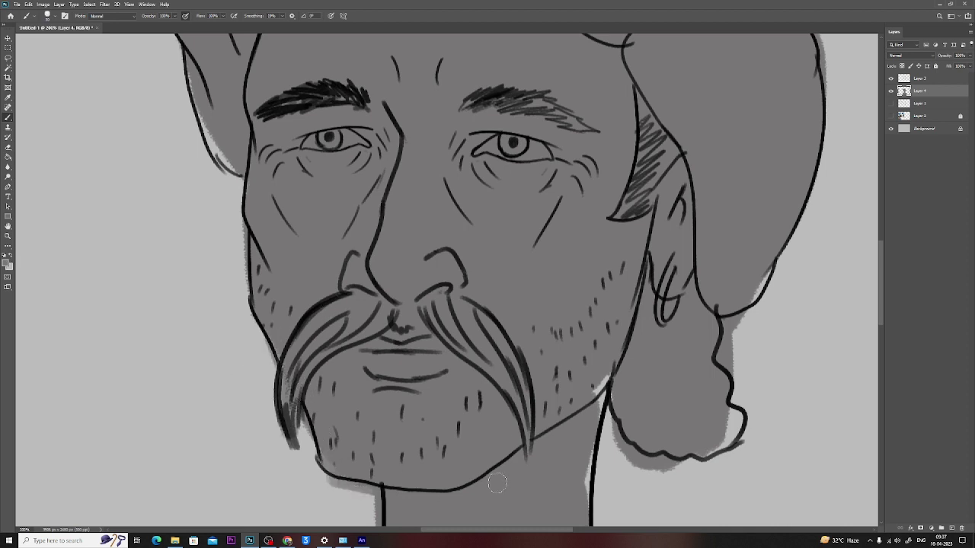
drag(602, 385, 591, 499)
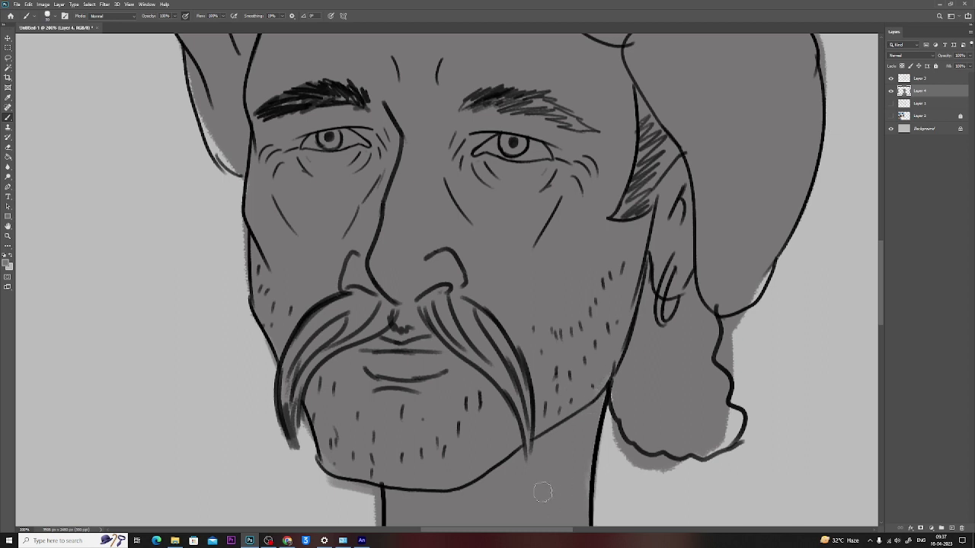
Step: Paint grey into the gap beside the ear and jaw, then zoom out to the head
key(e)
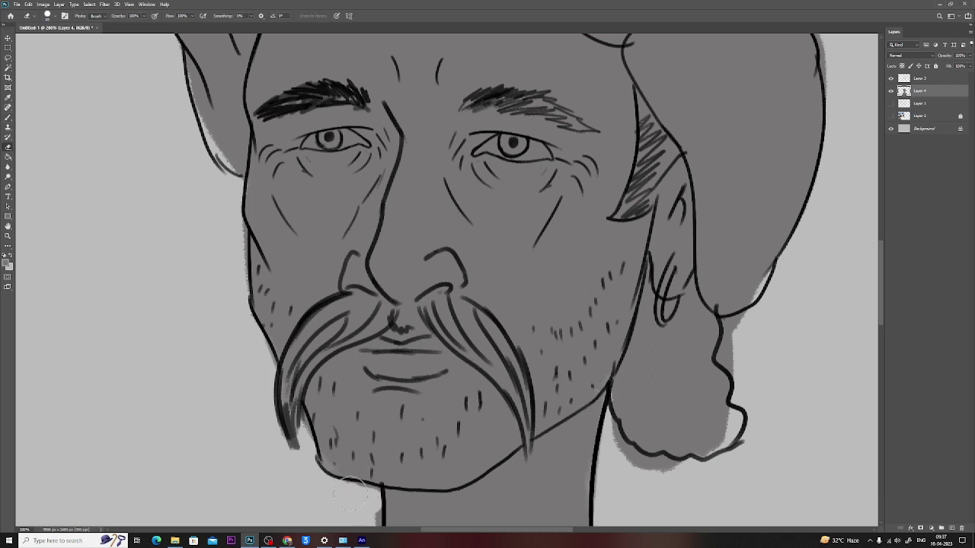
scroll(385, 436, up, 3)
drag(385, 436, 392, 457)
key(b)
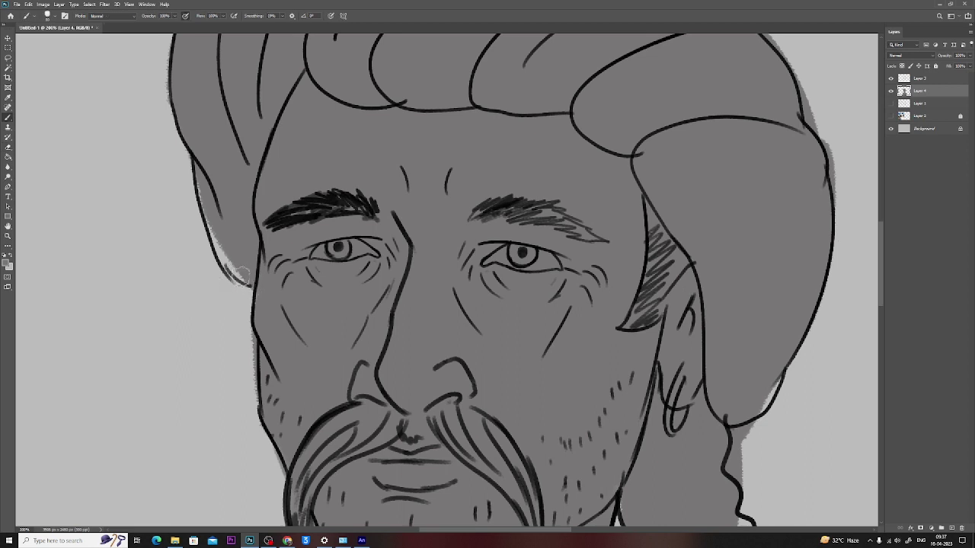
drag(233, 263, 254, 271)
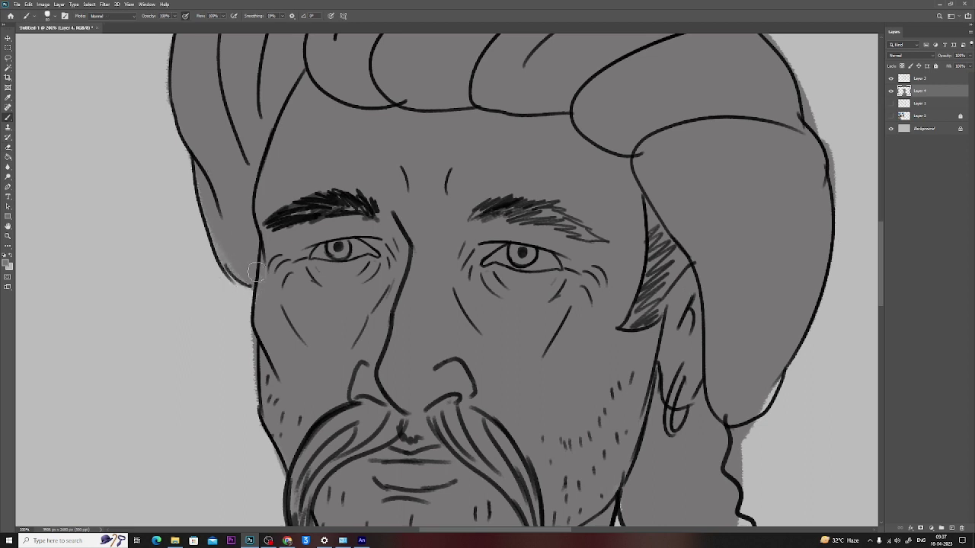
key(ctrl+minus)
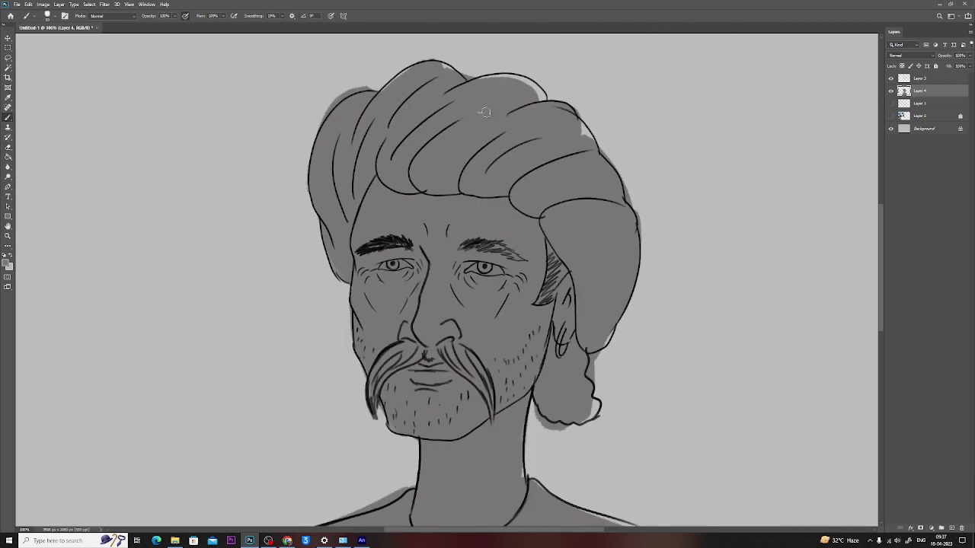
Step: Touch up the grey paint at the top of the hair and the lower curl, erasing strays
drag(492, 81, 495, 78)
mouse_move(585, 393)
mouse_down()
mouse_move(580, 413)
mouse_move(535, 415)
mouse_move(542, 430)
mouse_up()
key(e)
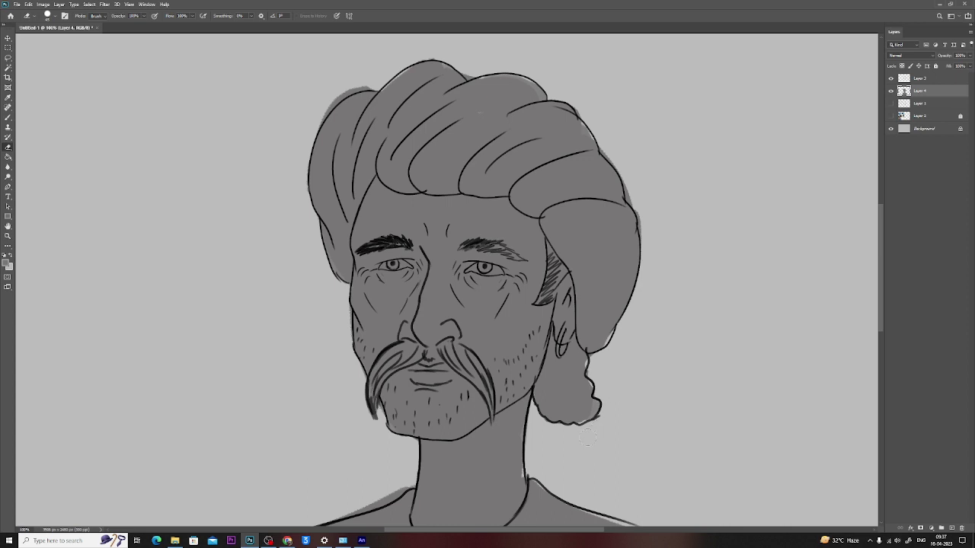
key(b)
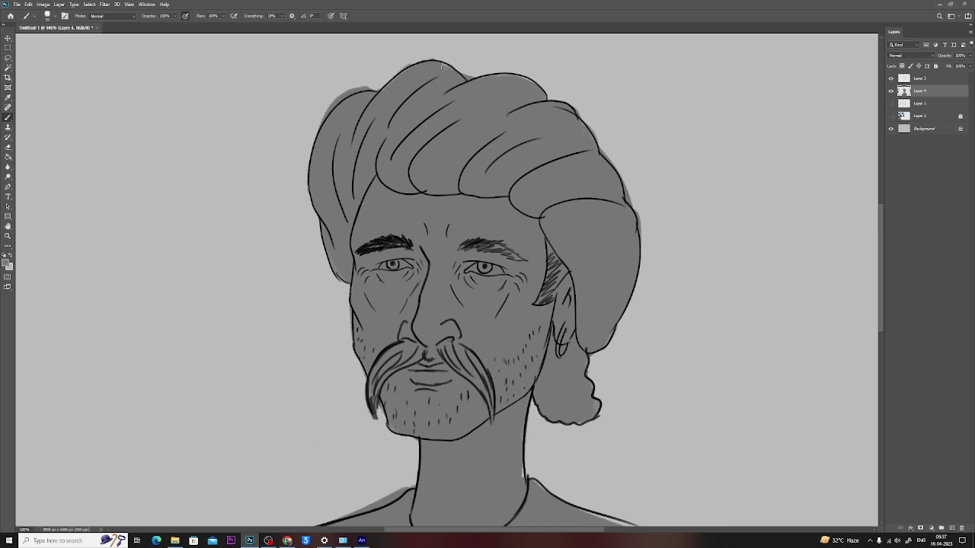
Step: Zoom in to inspect the face, then zoom back out to the whole head
key(z)
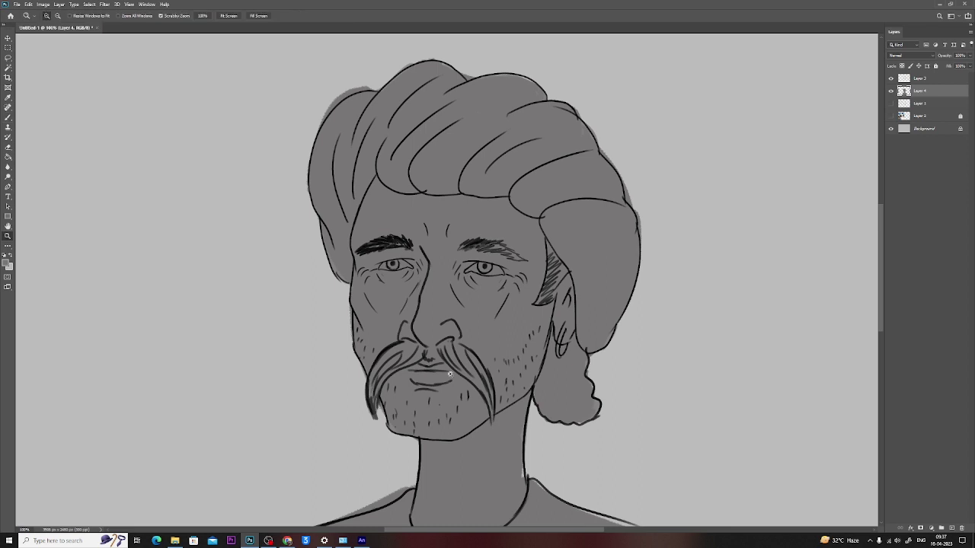
click(448, 373)
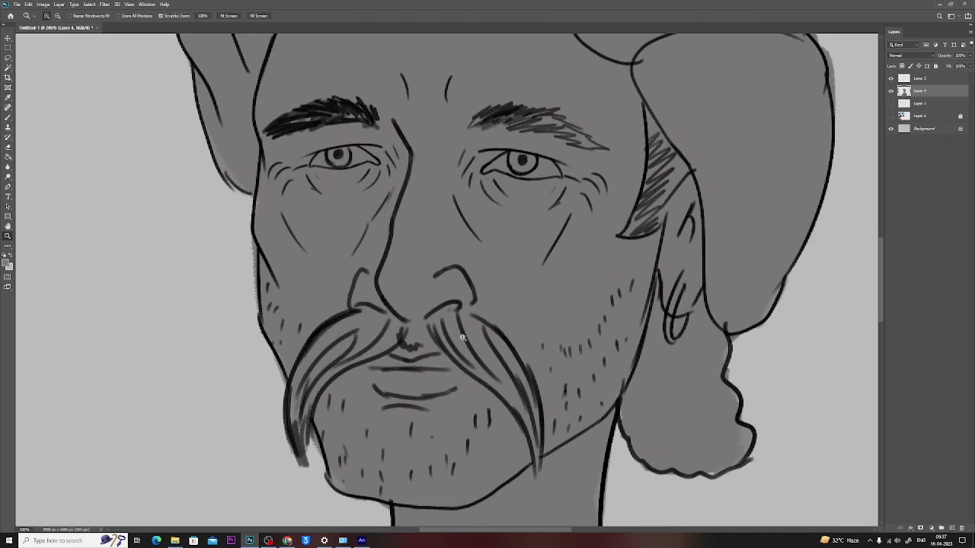
key(ctrl+minus)
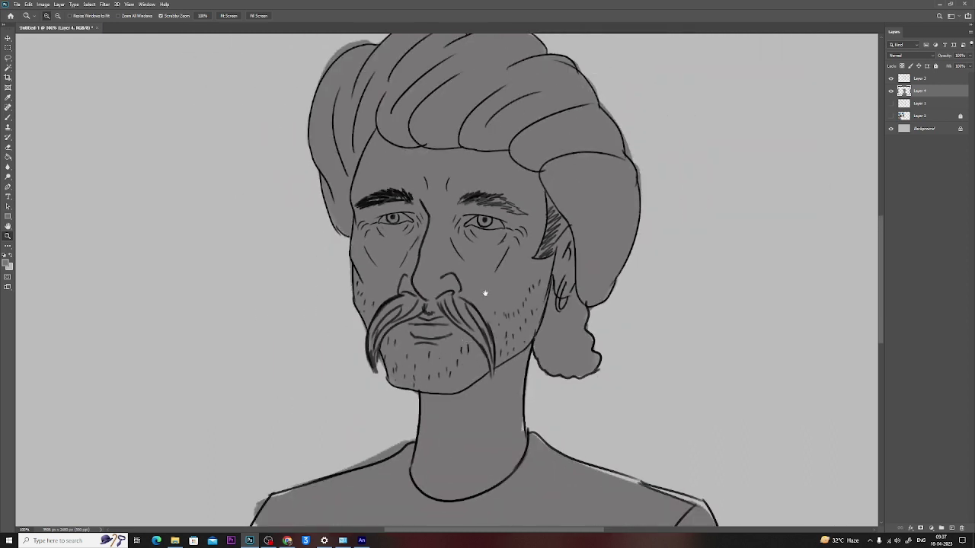
drag(486, 293, 462, 352)
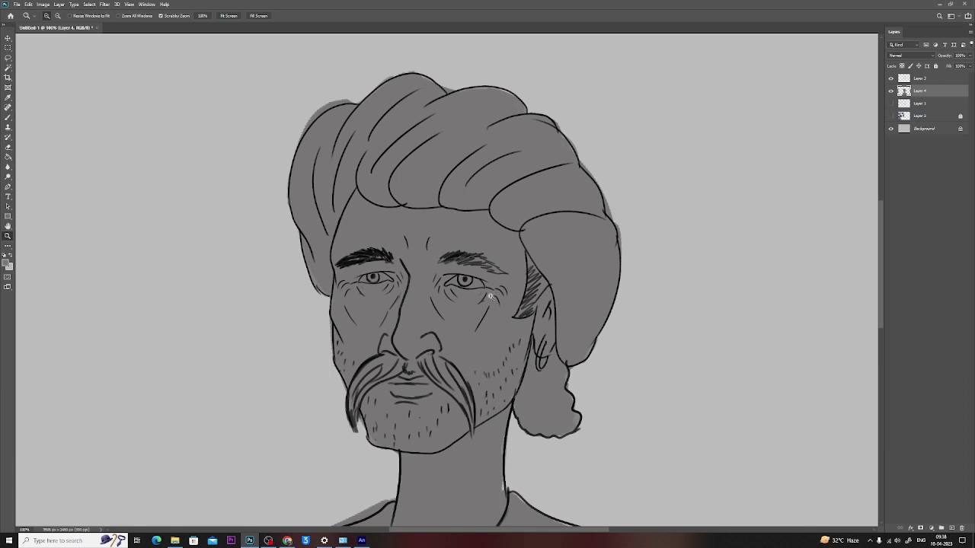
Step: Shift the view to expose empty canvas and hide every layer except Background
key(b)
drag(523, 277, 93, 272)
drag(311, 288, 340, 288)
scroll(248, 216, down, 2)
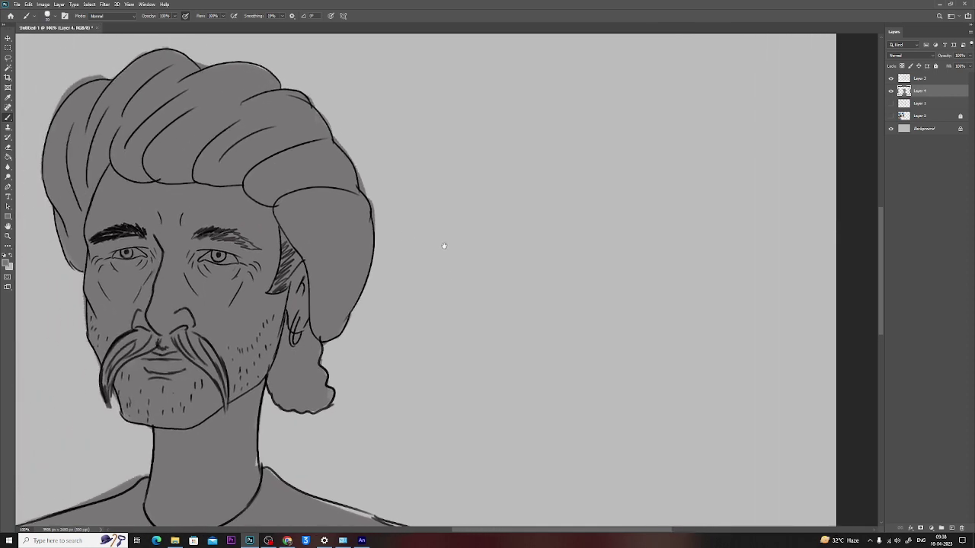
alt+click(890, 128)
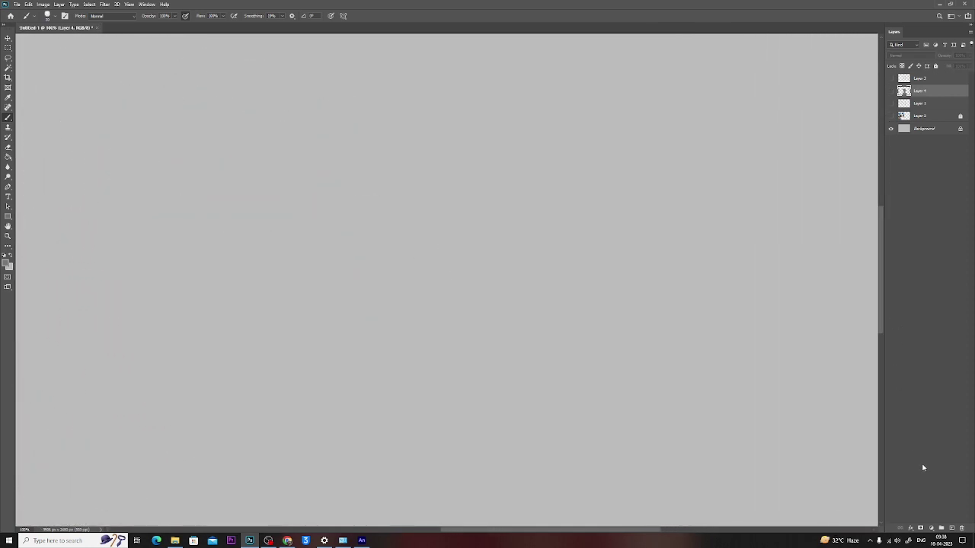
Step: Add a new layer, sketch loose practice circles, then undo them
click(952, 528)
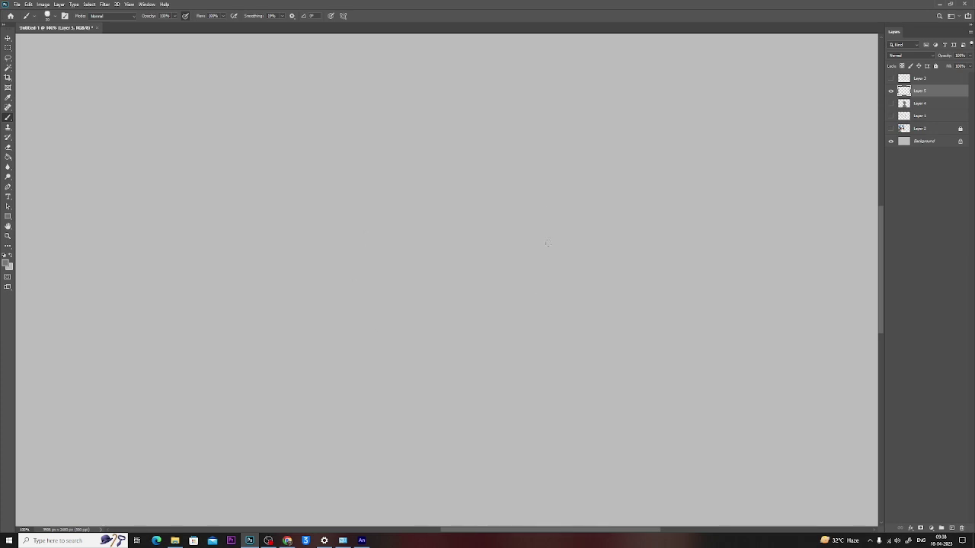
mouse_move(517, 252)
mouse_down()
mouse_move(286, 385)
mouse_move(506, 152)
mouse_move(601, 290)
mouse_move(242, 459)
mouse_move(242, 193)
mouse_up()
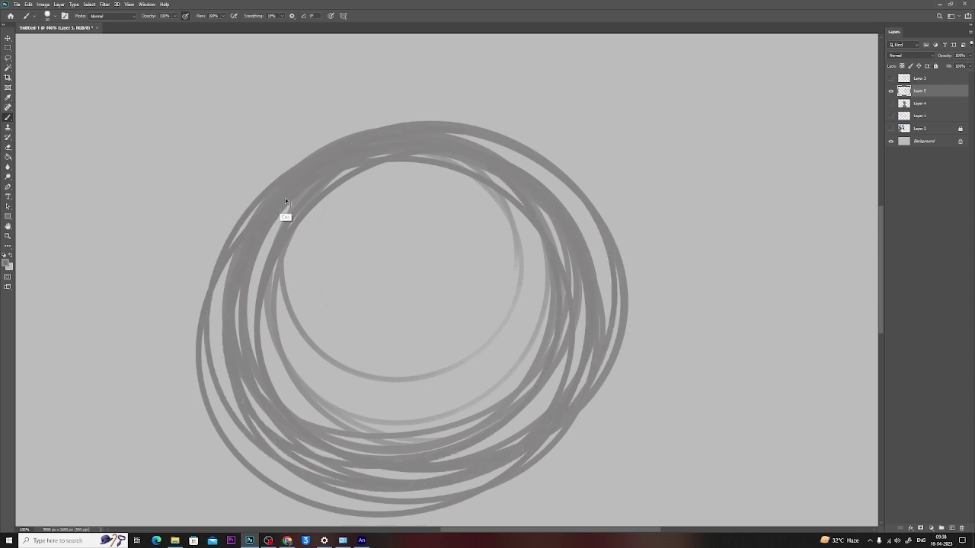
key(Delete)
mouse_move(222, 271)
mouse_down()
mouse_move(519, 425)
mouse_move(525, 225)
mouse_up()
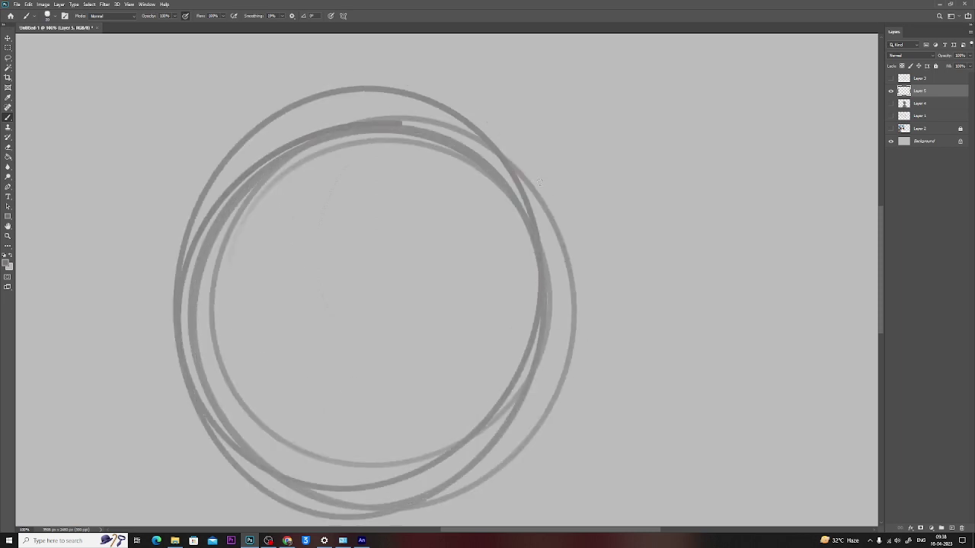
mouse_move(593, 460)
mouse_down()
mouse_move(761, 416)
mouse_move(800, 276)
mouse_move(696, 126)
mouse_move(777, 380)
mouse_up()
key(ctrl+z)
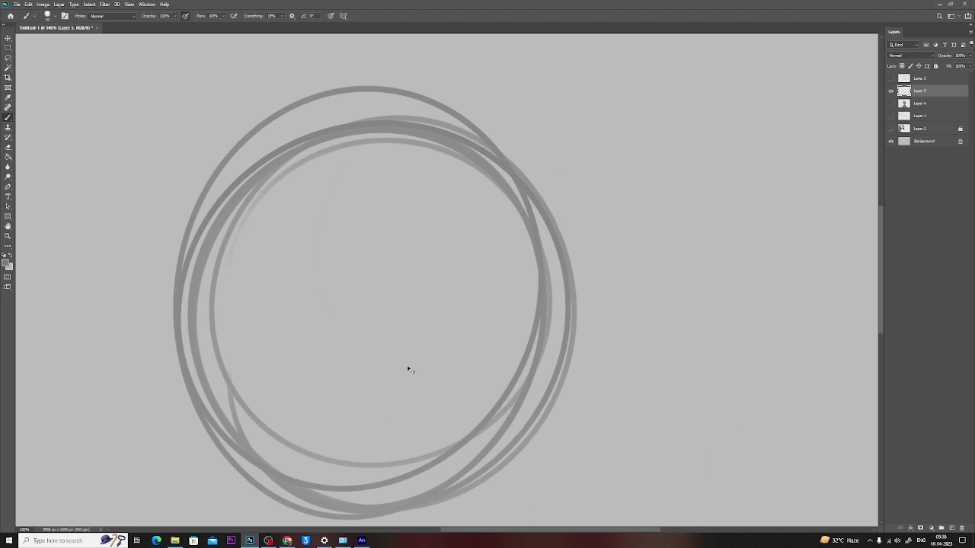
key(ctrl+z)
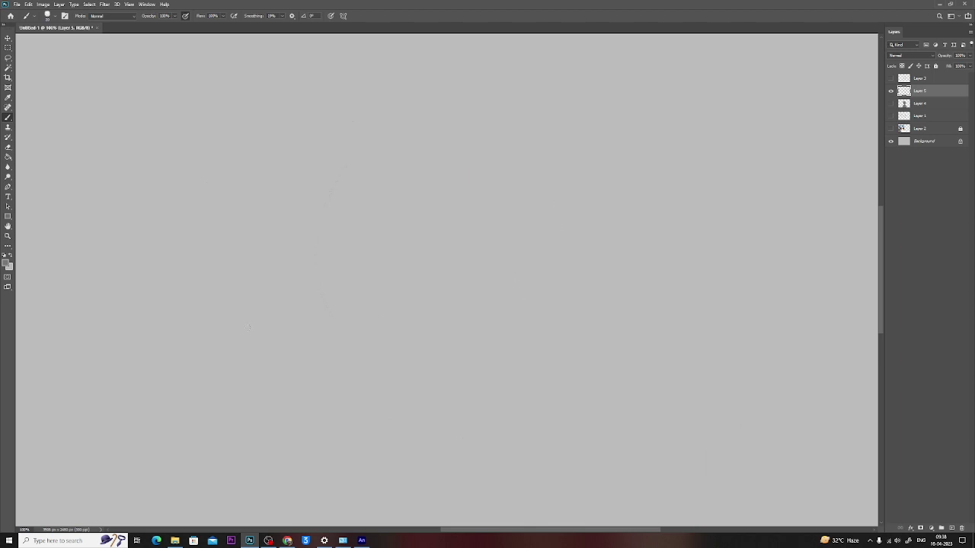
Step: Sketch and discard more practice circles and arcs, then add a fresh top layer
mouse_move(457, 126)
mouse_down()
mouse_move(289, 198)
mouse_move(609, 305)
mouse_move(320, 427)
mouse_move(342, 113)
mouse_up()
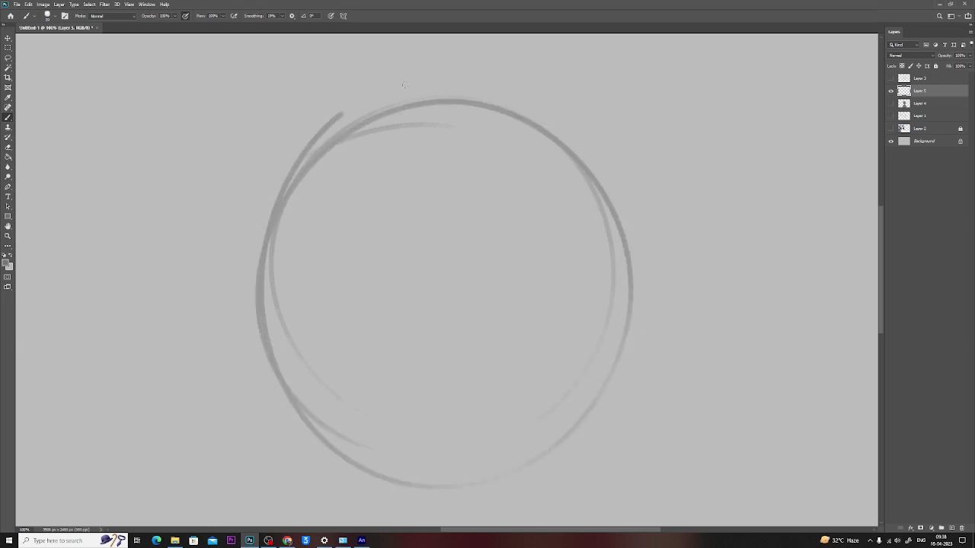
mouse_move(404, 84)
mouse_down()
mouse_move(305, 426)
mouse_move(533, 457)
mouse_move(587, 228)
mouse_move(632, 441)
mouse_up()
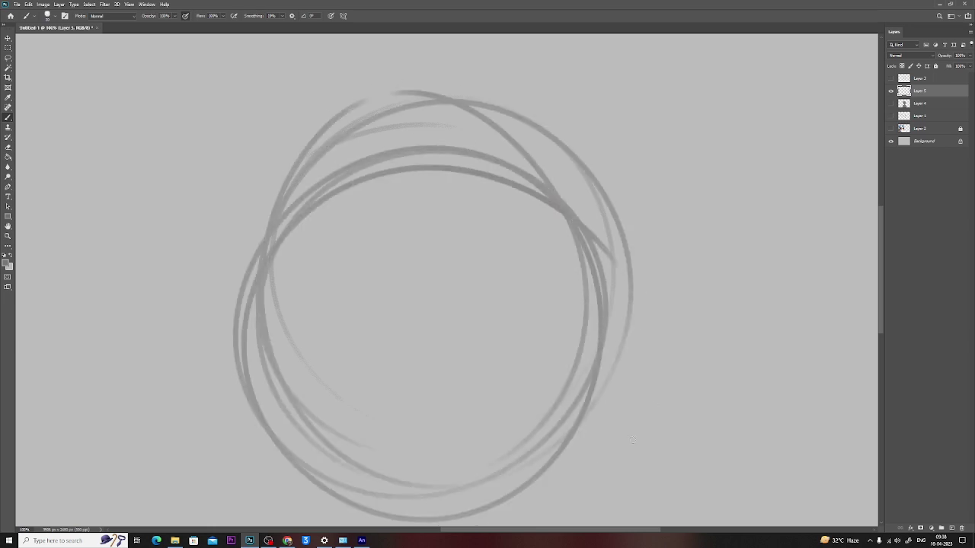
drag(370, 366, 685, 322)
drag(391, 408, 735, 413)
drag(370, 438, 739, 479)
drag(366, 373, 731, 488)
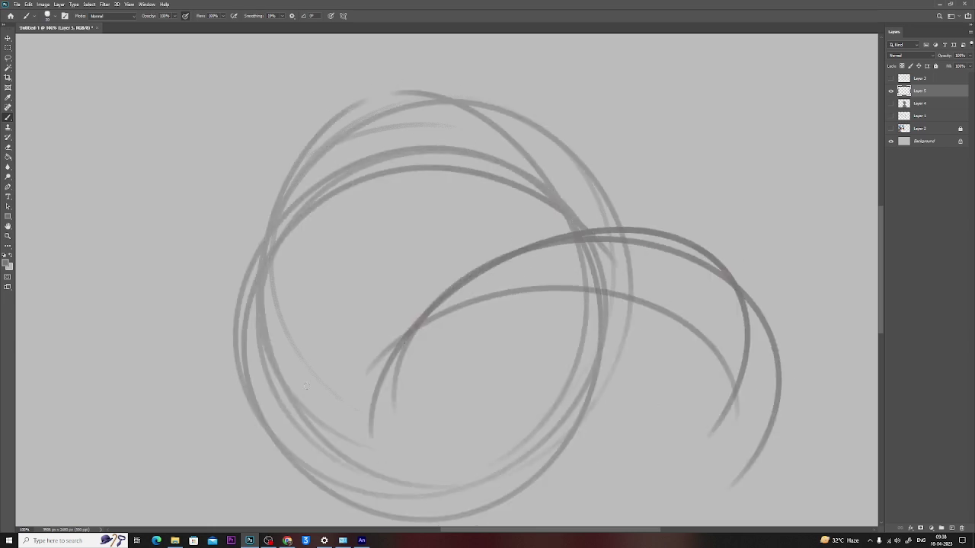
key(ctrl+z)
key(ctrl+z)
key(ctrl+z)
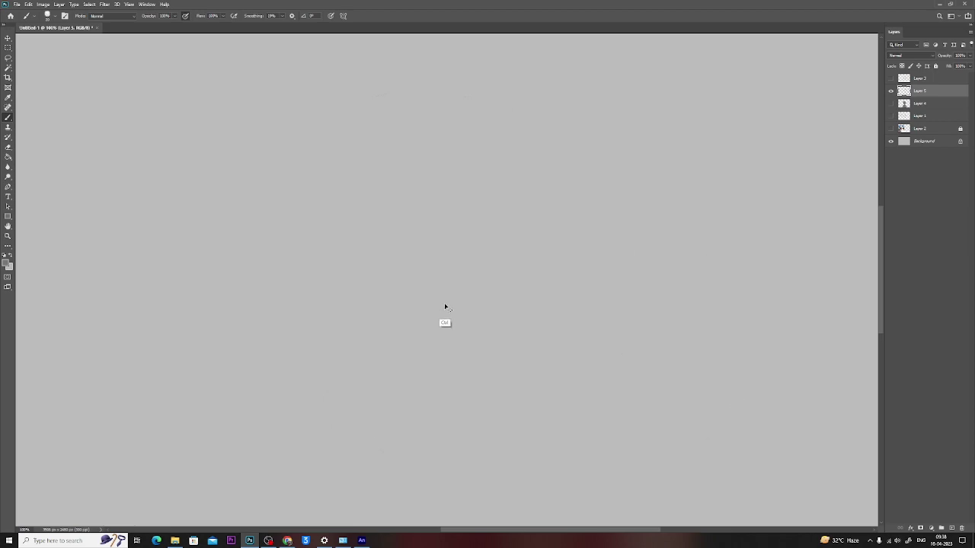
key(ctrl+z)
key(ctrl+z)
key(ctrl+z)
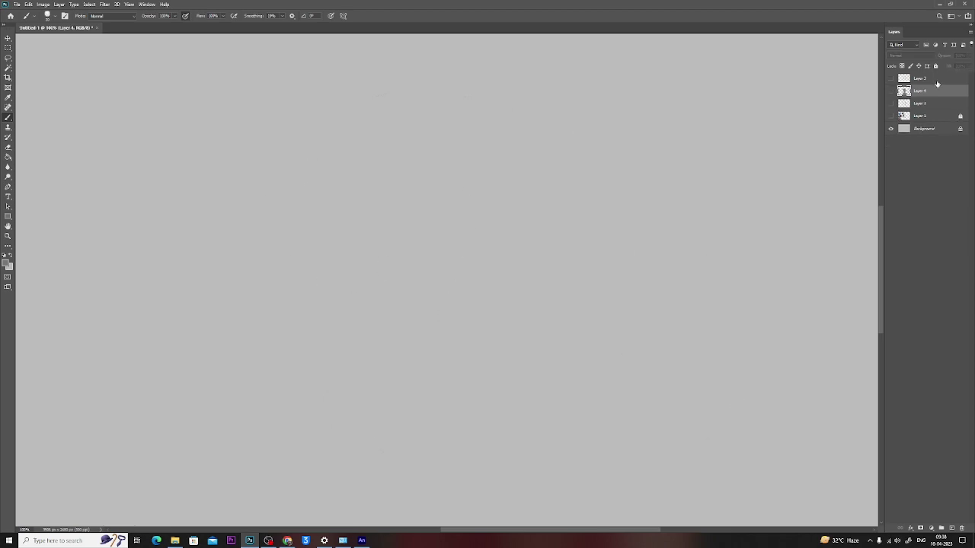
click(931, 80)
click(952, 528)
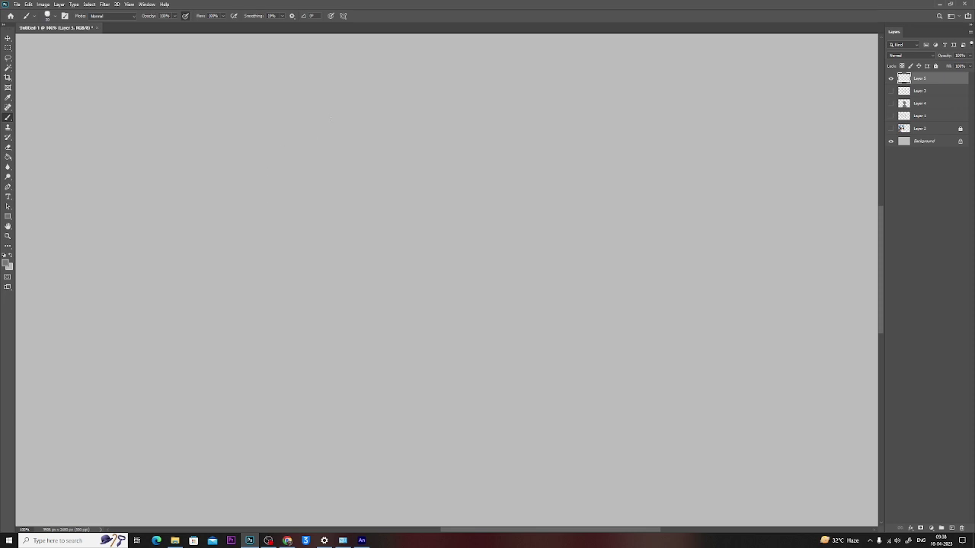
Step: Draw the cranium circle with a vertical centre line and two horizontal guide lines
mouse_move(352, 72)
mouse_down()
mouse_move(523, 178)
mouse_move(228, 217)
mouse_up()
key(ctrl+z)
mouse_move(352, 99)
mouse_down()
mouse_move(606, 242)
mouse_move(323, 394)
mouse_up()
drag(388, 77, 343, 427)
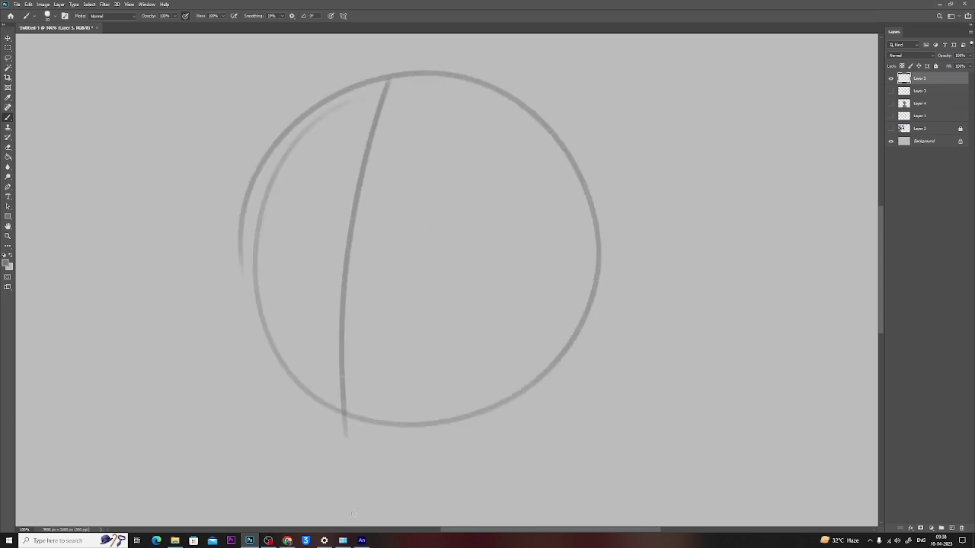
drag(348, 225, 347, 451)
drag(264, 353, 506, 349)
drag(578, 323, 369, 336)
drag(268, 330, 330, 316)
Step: Add the left side plane, mouth line, jaw and chin curves, ear, and brow line
drag(280, 169, 290, 392)
drag(274, 237, 297, 392)
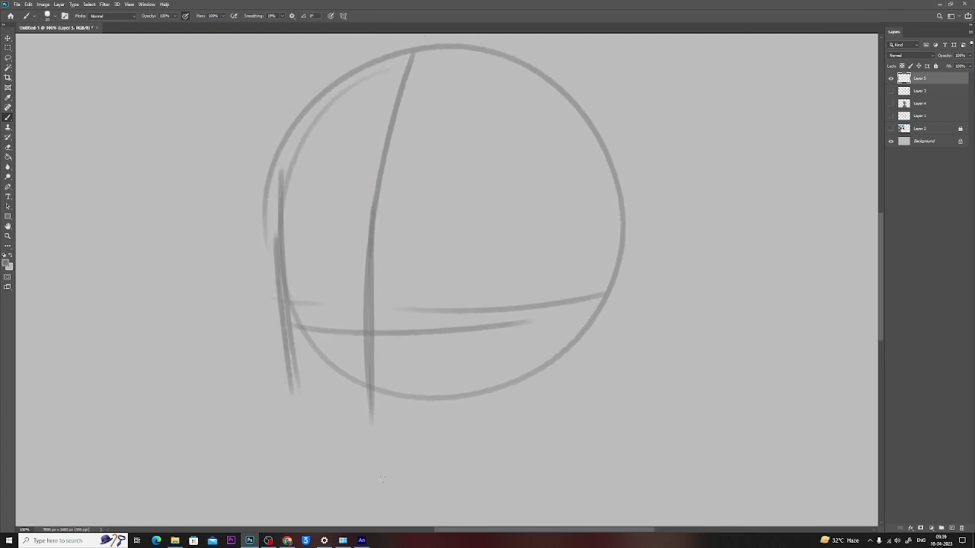
drag(351, 474, 413, 477)
drag(288, 386, 499, 398)
mouse_move(598, 268)
mouse_down()
mouse_move(548, 431)
mouse_move(451, 502)
mouse_up()
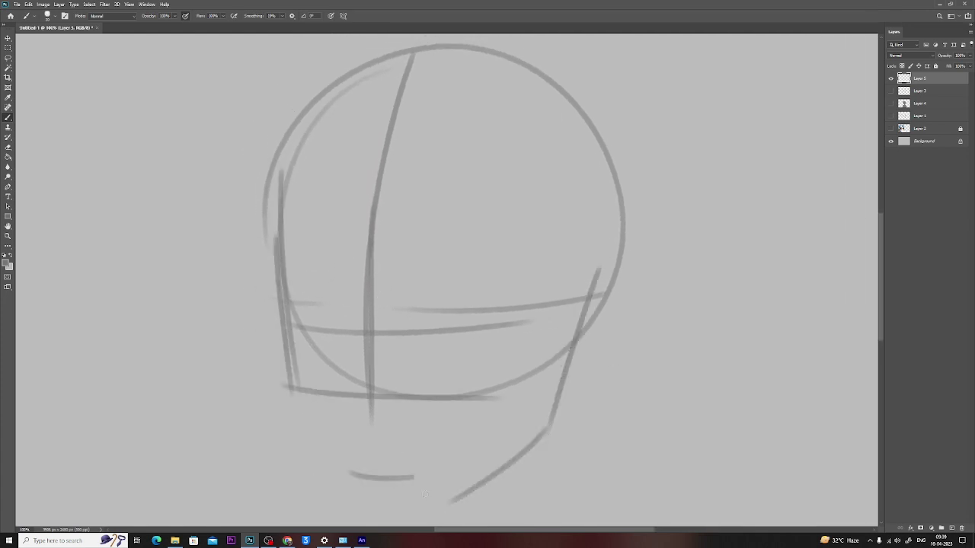
mouse_move(284, 379)
mouse_down()
mouse_move(339, 466)
mouse_move(434, 493)
mouse_up()
drag(577, 329, 594, 350)
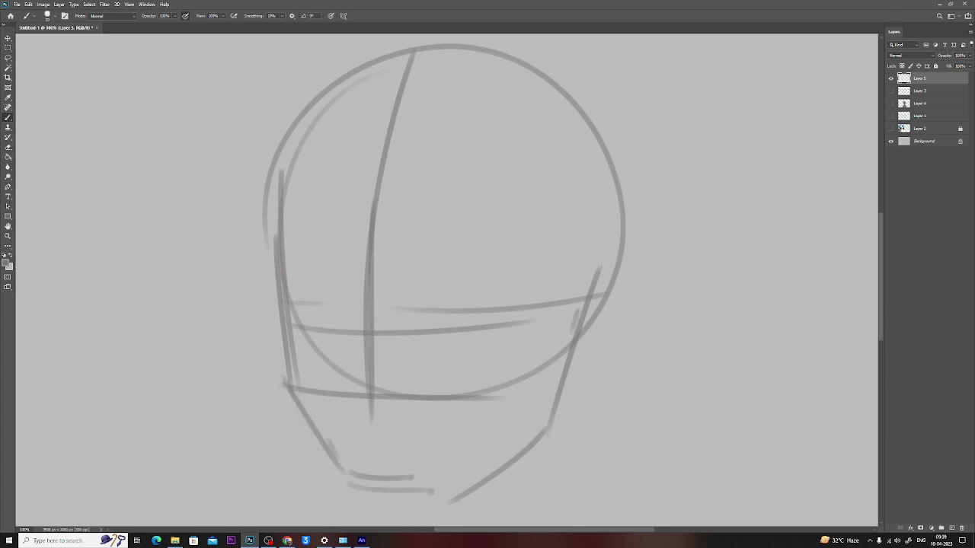
drag(292, 257, 533, 282)
Step: Draw the nose-base line, both eyelid arcs, and the left face contour to the chin
drag(308, 413, 474, 416)
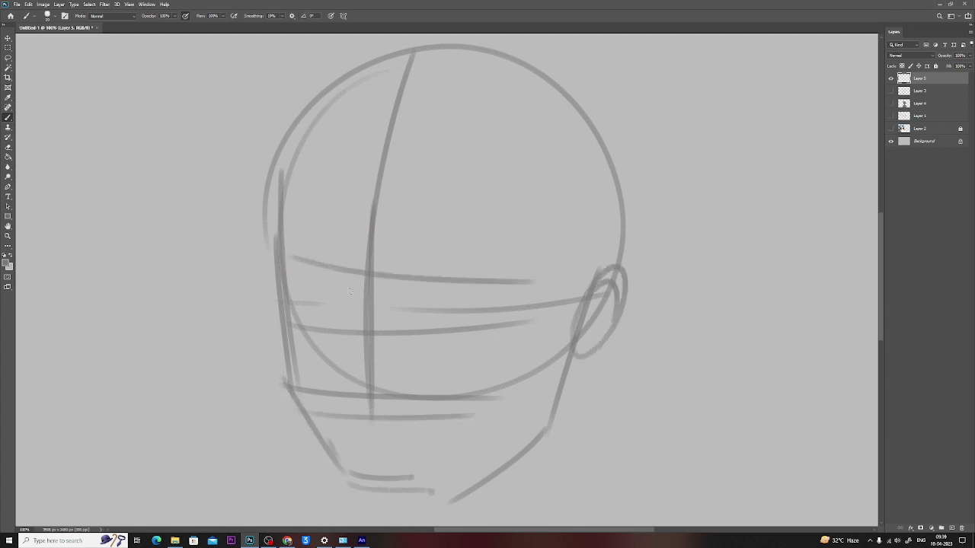
mouse_move(271, 248)
mouse_down()
mouse_move(351, 268)
mouse_move(338, 256)
mouse_up()
mouse_move(432, 267)
mouse_down()
mouse_move(519, 271)
mouse_move(503, 262)
mouse_up()
mouse_move(288, 195)
mouse_down()
mouse_move(273, 248)
mouse_move(288, 313)
mouse_up()
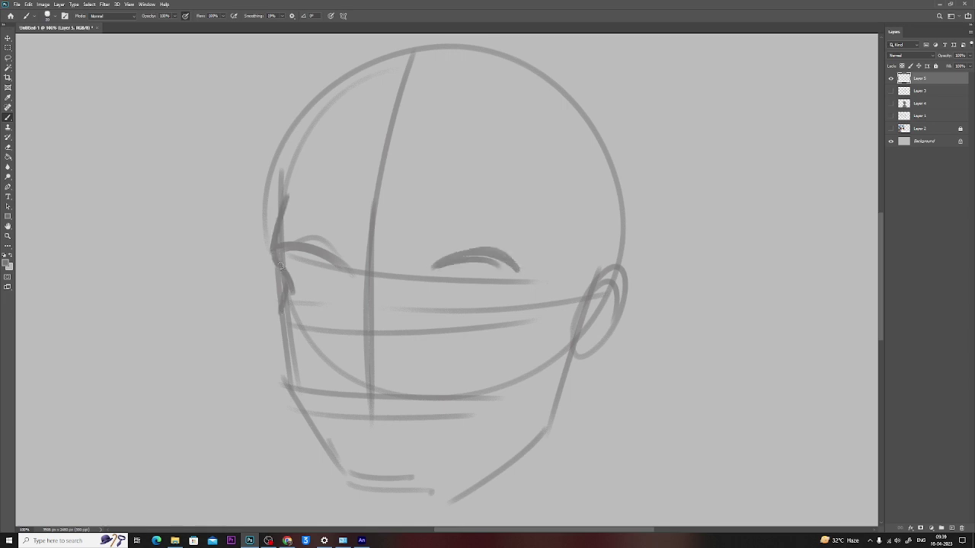
drag(280, 263, 298, 399)
mouse_move(281, 346)
mouse_down()
mouse_move(306, 431)
mouse_move(349, 487)
mouse_move(428, 479)
mouse_move(518, 434)
mouse_up()
Step: Draw the nose with nostril, the mouth and lower lip, and both eyes with pupils
mouse_move(343, 262)
mouse_down()
mouse_move(359, 319)
mouse_move(340, 350)
mouse_move(381, 376)
mouse_move(405, 369)
mouse_up()
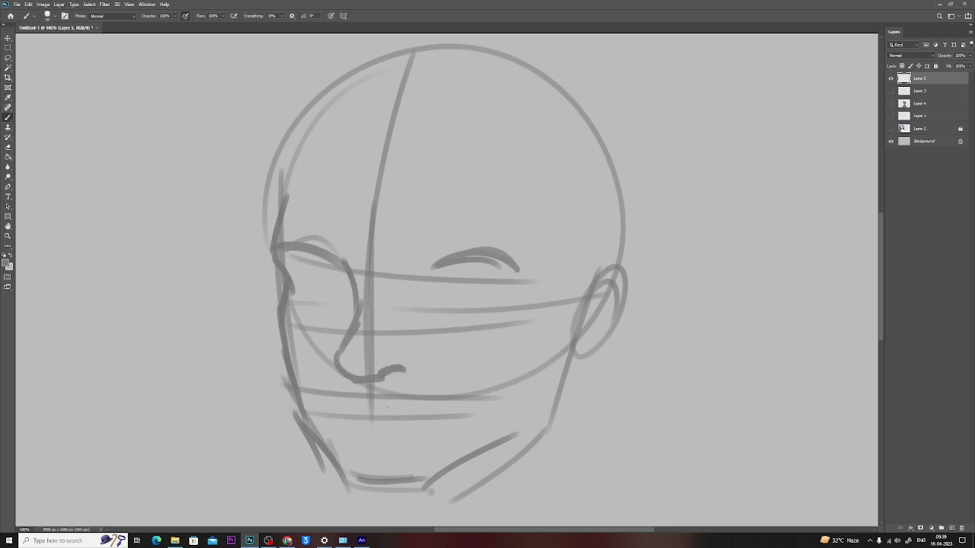
drag(333, 415, 456, 415)
mouse_move(373, 422)
mouse_down()
mouse_move(466, 413)
mouse_move(396, 422)
mouse_up()
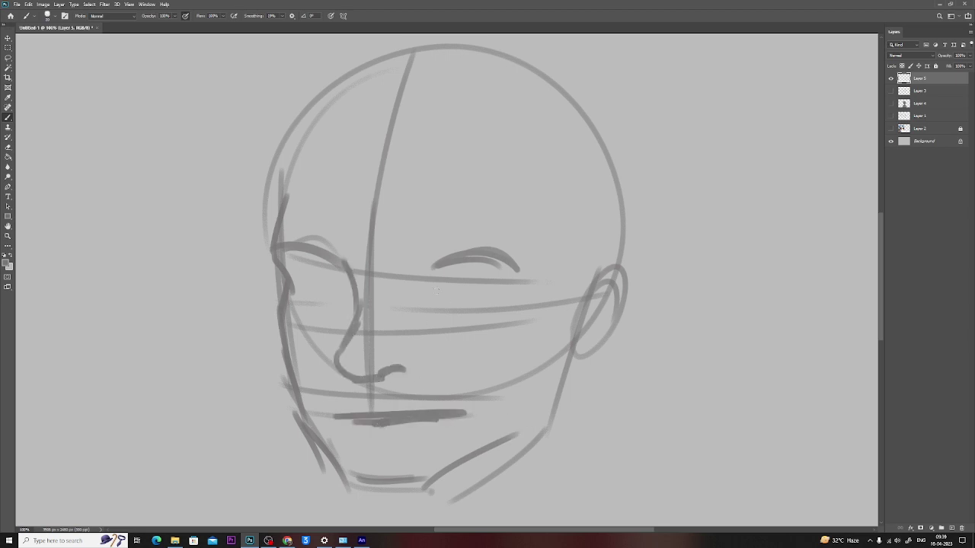
drag(431, 297, 487, 298)
mouse_move(294, 290)
mouse_down()
mouse_move(343, 298)
mouse_move(314, 285)
mouse_move(322, 301)
mouse_up()
drag(452, 288, 461, 301)
mouse_move(371, 429)
mouse_down()
mouse_move(394, 428)
mouse_move(407, 443)
mouse_up()
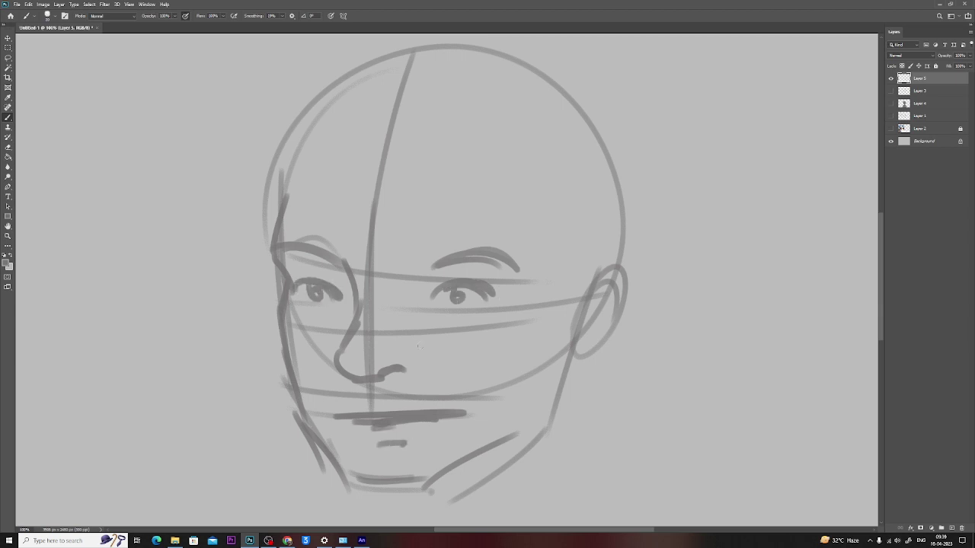
Step: Add a wavy hairline and hair, skull arcs, right jaw, neck line, and darker right lid
drag(417, 347, 421, 374)
mouse_move(357, 169)
mouse_down()
mouse_move(385, 183)
mouse_move(547, 169)
mouse_move(573, 242)
mouse_move(579, 343)
mouse_up()
drag(329, 150, 282, 220)
mouse_move(297, 148)
mouse_down()
mouse_move(542, 93)
mouse_move(567, 133)
mouse_up()
mouse_move(404, 76)
mouse_down()
mouse_move(607, 163)
mouse_move(620, 340)
mouse_up()
drag(585, 430, 585, 318)
drag(573, 285, 544, 440)
mouse_move(379, 412)
mouse_down()
mouse_move(385, 474)
mouse_move(532, 441)
mouse_up()
drag(449, 202, 479, 199)
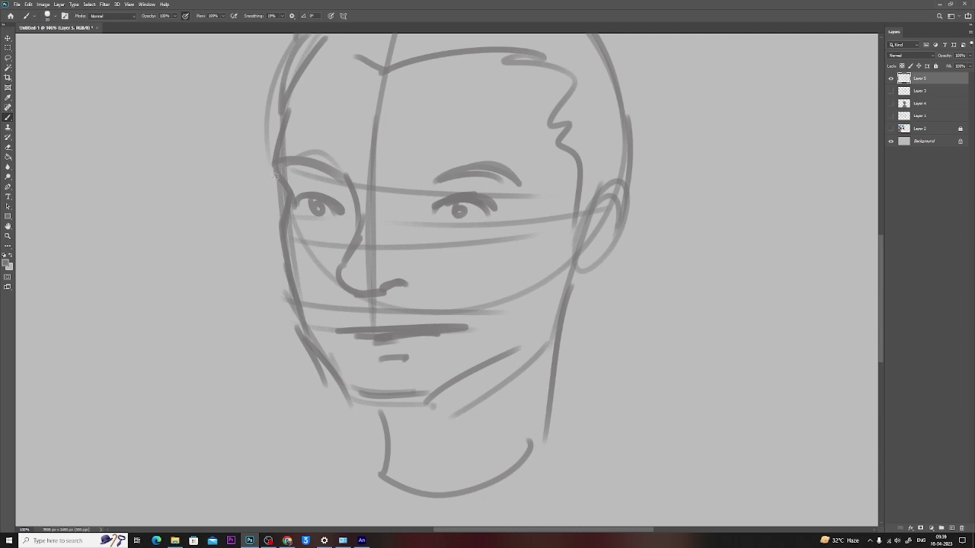
Step: Thicken both eyebrows and shade both pupils darker
mouse_move(276, 172)
mouse_down()
mouse_move(333, 160)
mouse_move(350, 176)
mouse_up()
drag(292, 168, 339, 177)
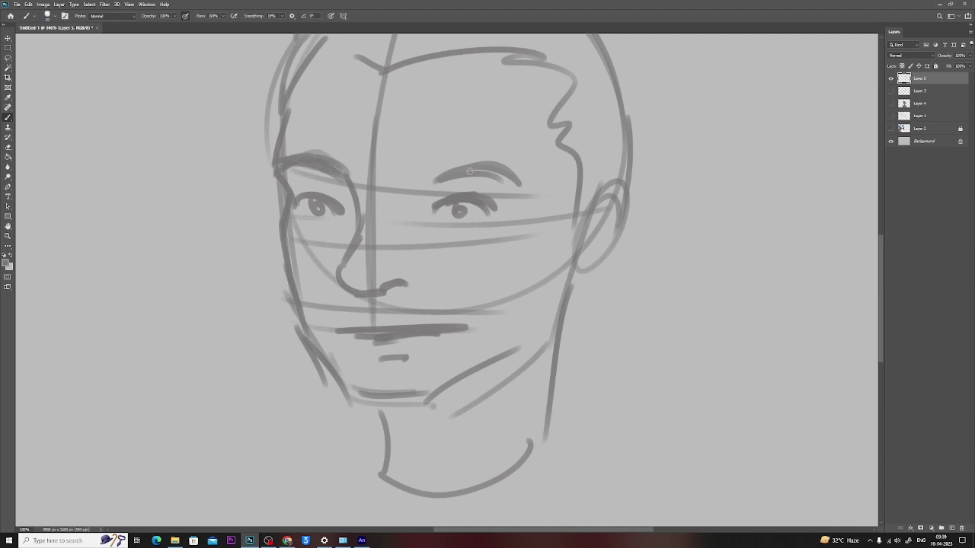
mouse_move(446, 178)
mouse_down()
mouse_move(435, 171)
mouse_move(516, 177)
mouse_move(509, 163)
mouse_move(520, 188)
mouse_up()
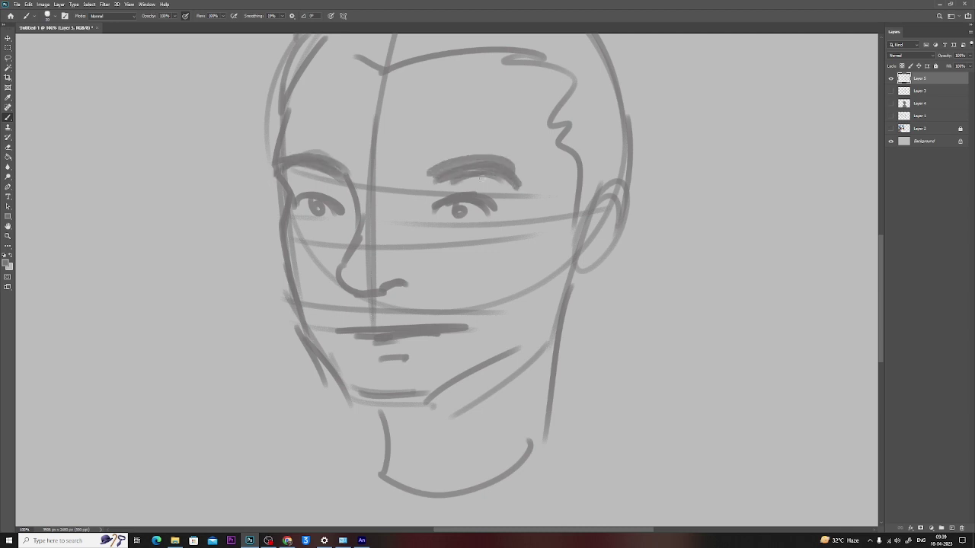
drag(310, 204, 317, 217)
drag(455, 204, 466, 211)
Step: Darken the cheek, jaw and chin contours, then scribble loose circles either side of the face
drag(287, 223, 292, 288)
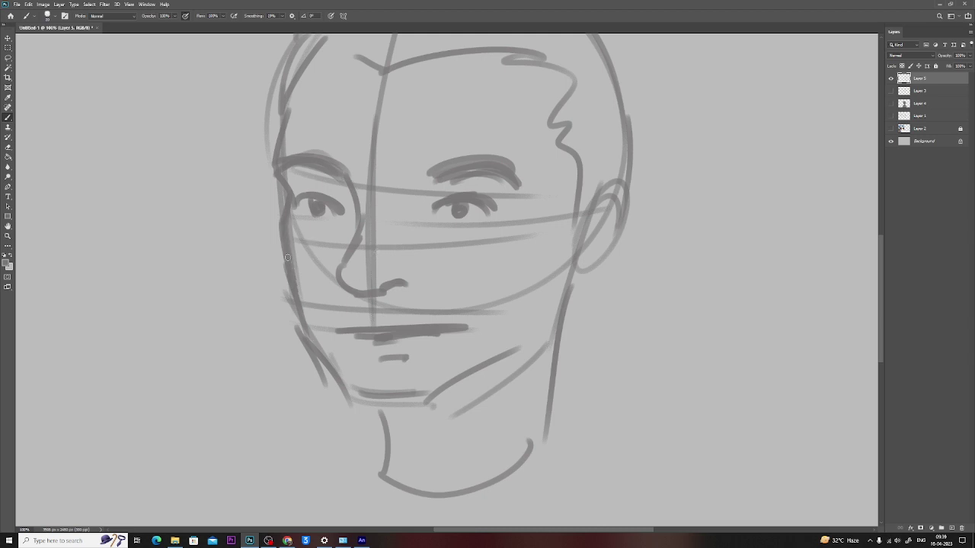
drag(308, 341, 352, 394)
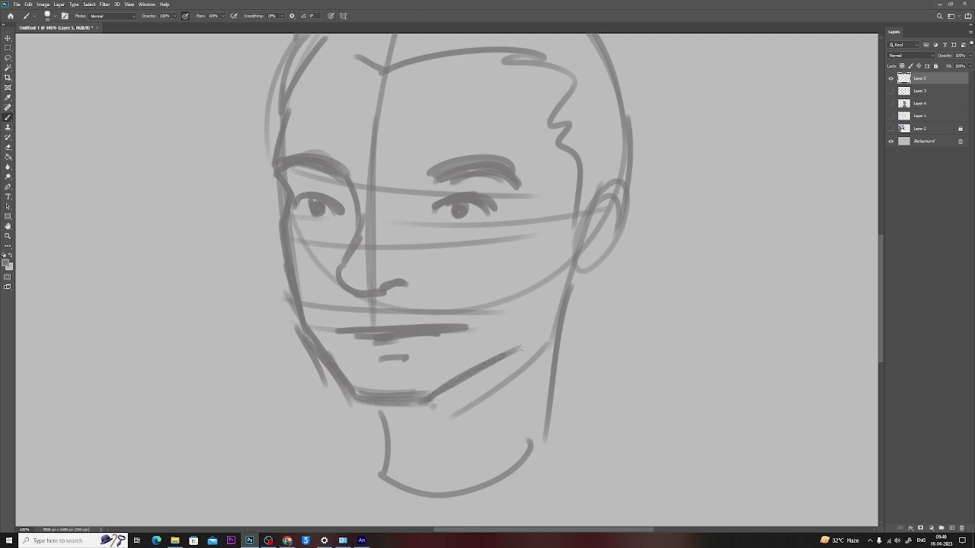
drag(351, 391, 541, 336)
drag(576, 255, 471, 382)
drag(415, 407, 519, 347)
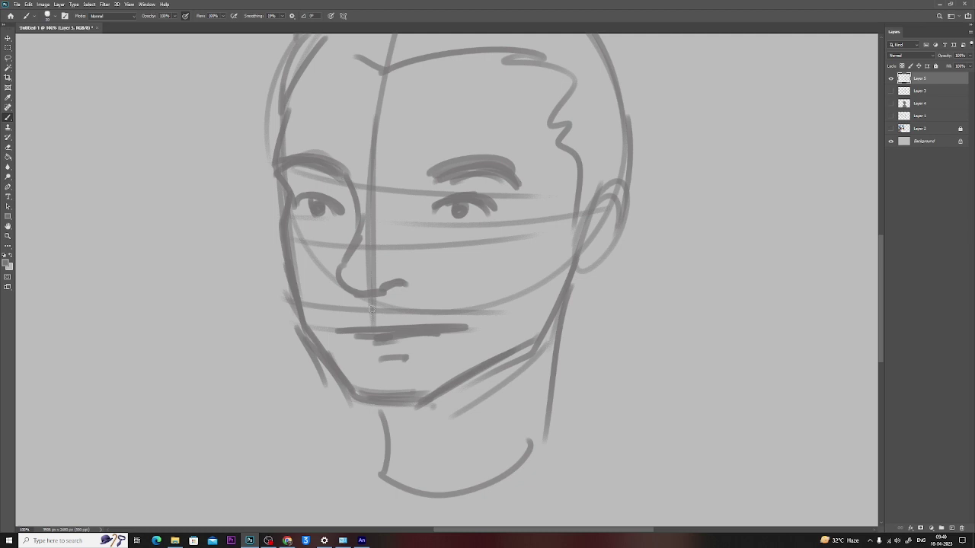
mouse_move(621, 344)
mouse_down()
mouse_move(647, 365)
mouse_move(697, 465)
mouse_up()
mouse_move(84, 350)
mouse_down()
mouse_move(130, 415)
mouse_move(183, 438)
mouse_move(61, 335)
mouse_move(87, 440)
mouse_move(229, 396)
mouse_move(68, 358)
mouse_move(229, 381)
mouse_move(259, 367)
mouse_up()
Step: Add a loop to the left circle and long strokes across the neck and shoulders
drag(267, 420, 140, 312)
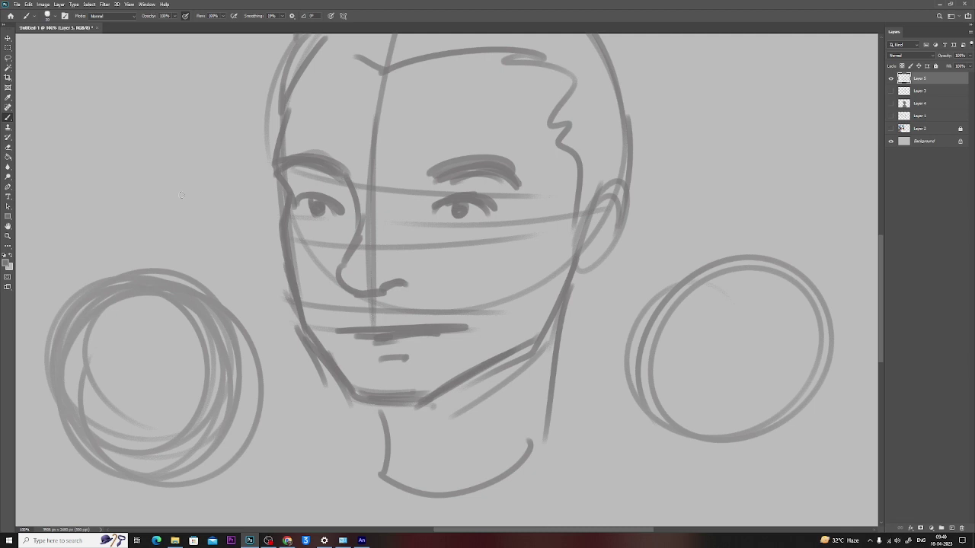
drag(403, 488, 679, 451)
mouse_move(369, 472)
mouse_down()
mouse_move(664, 425)
mouse_move(521, 441)
mouse_move(657, 428)
mouse_up()
drag(323, 457, 670, 402)
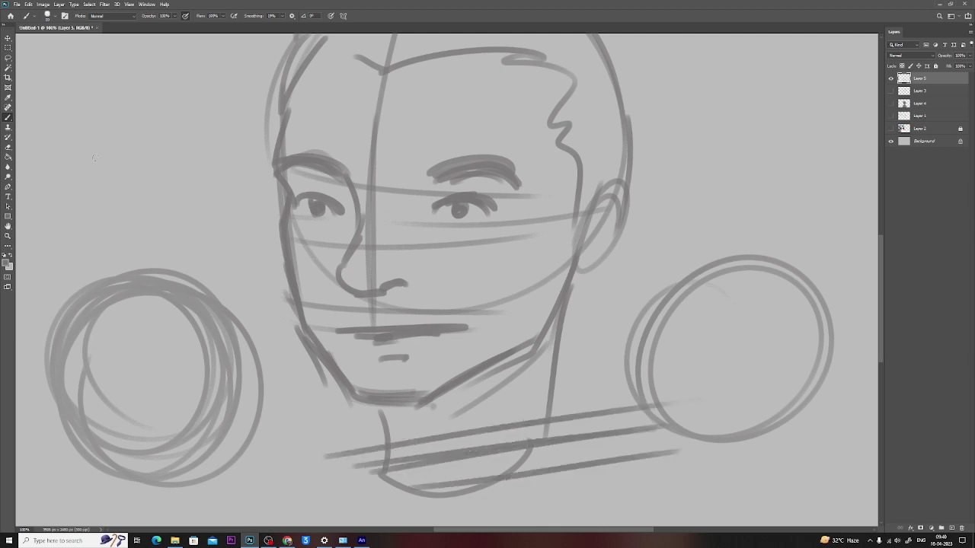
Step: Sketch vertical and diagonal strokes and a small profile squiggle at the upper left
drag(131, 73, 131, 246)
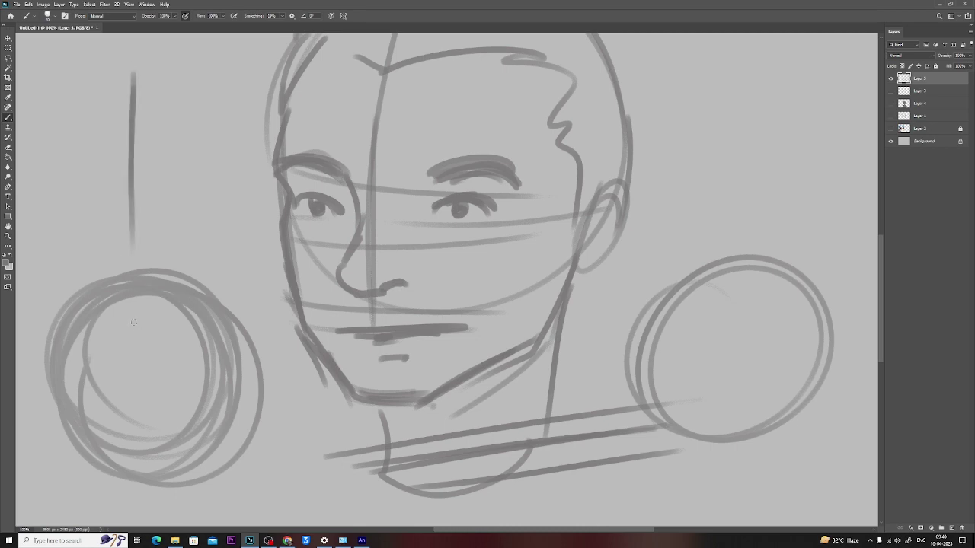
drag(138, 110, 136, 179)
drag(82, 255, 160, 198)
drag(46, 283, 143, 215)
drag(41, 304, 169, 216)
drag(229, 162, 222, 303)
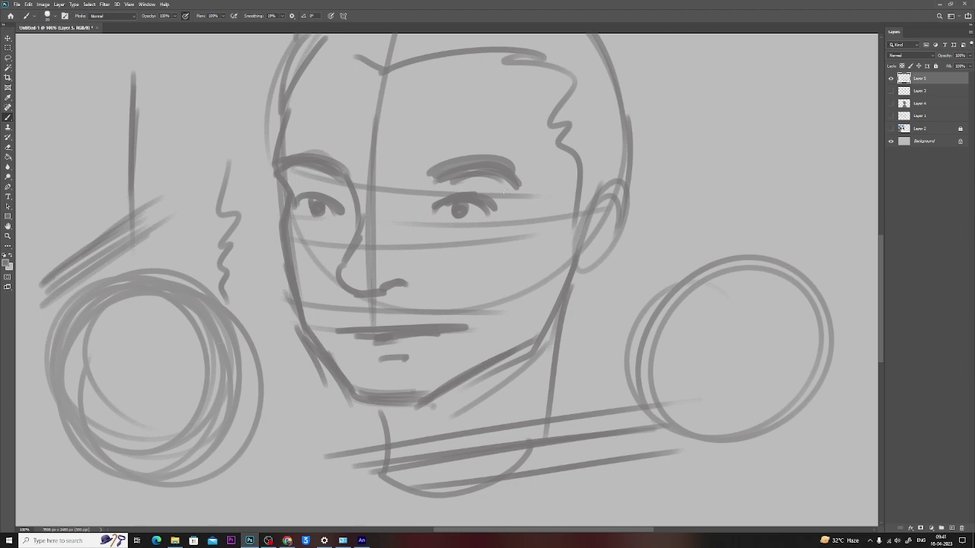
Step: Outline the right ear with inner detail, thicken the right eyebrow, and hide Layer 5
mouse_move(591, 207)
mouse_down()
mouse_move(631, 186)
mouse_move(633, 212)
mouse_move(604, 261)
mouse_move(573, 288)
mouse_move(606, 262)
mouse_move(638, 207)
mouse_up()
drag(586, 240, 613, 202)
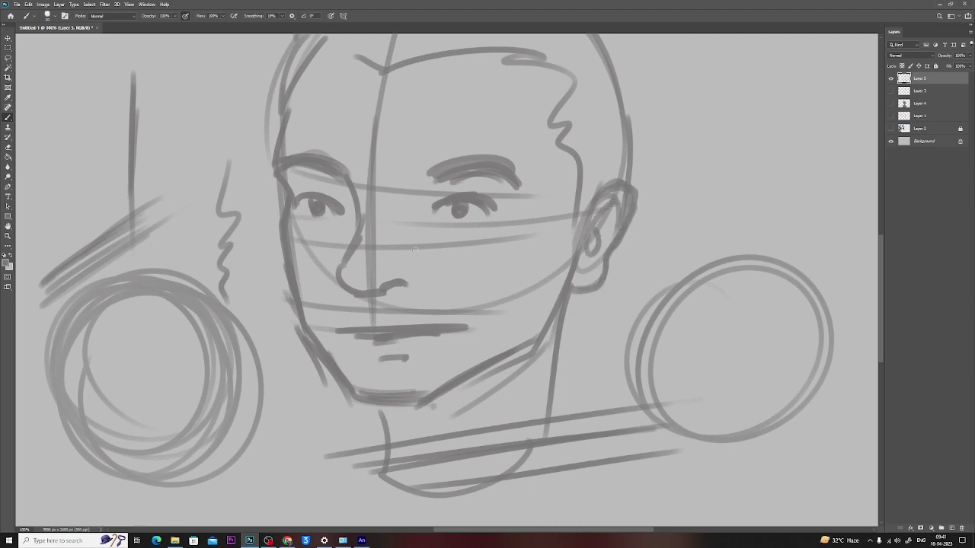
drag(432, 183, 512, 190)
drag(445, 166, 500, 186)
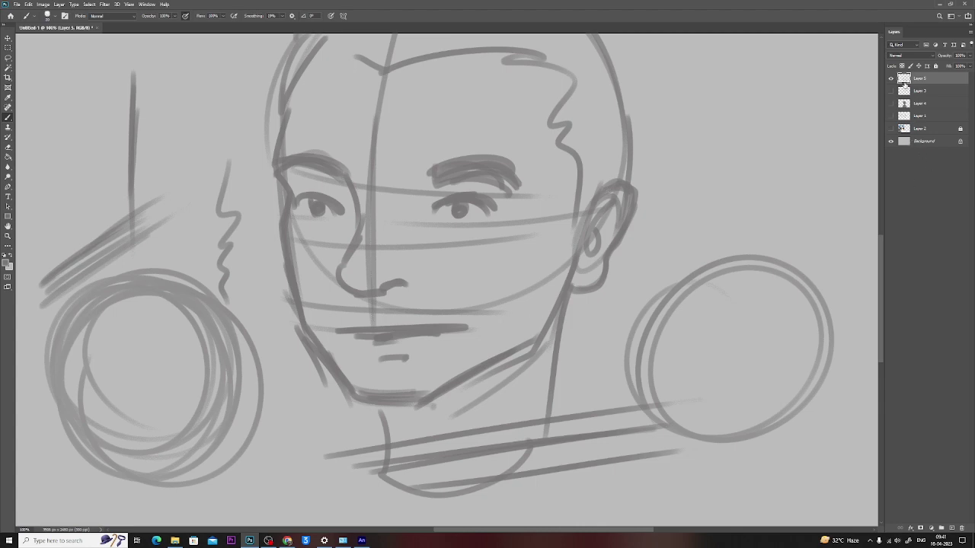
click(891, 79)
Step: On a new layer, rough out a boxy doodle head with chin curve and ear
click(950, 529)
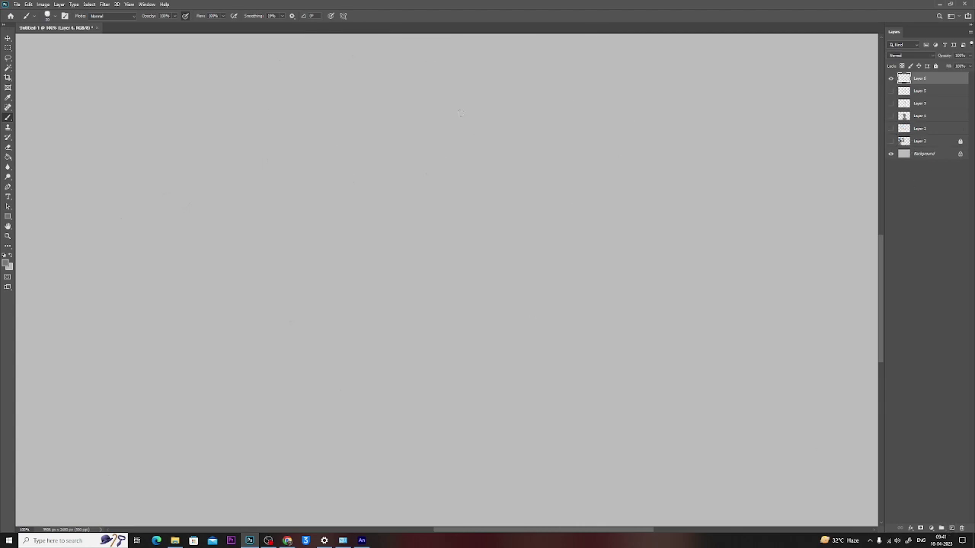
drag(373, 89, 289, 226)
mouse_move(316, 118)
mouse_down()
mouse_move(419, 116)
mouse_move(288, 207)
mouse_move(368, 220)
mouse_up()
drag(419, 123, 400, 210)
mouse_move(299, 227)
mouse_down()
mouse_move(338, 245)
mouse_move(344, 280)
mouse_up()
drag(414, 212, 408, 173)
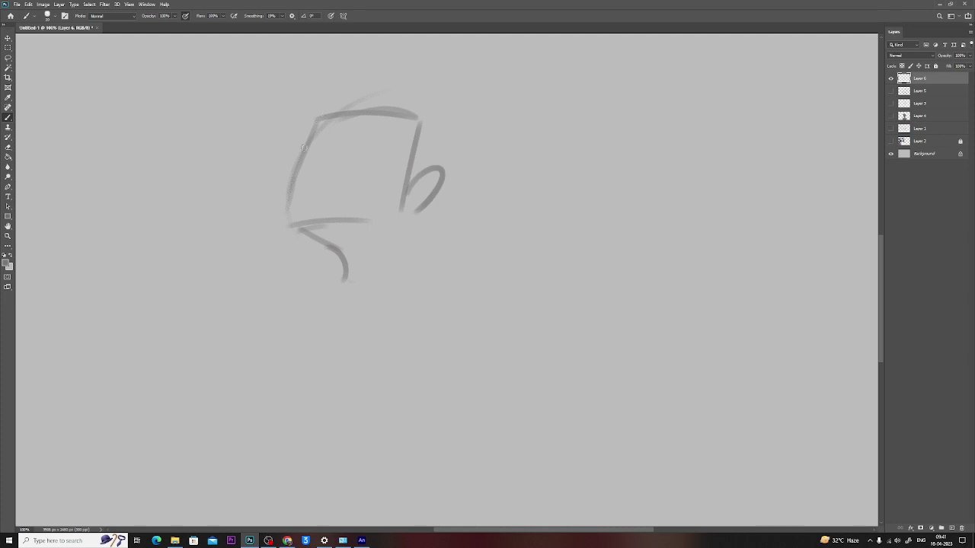
Step: Add the doodle's eyes, hair above the head, mouth, and neck and chin lines
mouse_move(303, 159)
mouse_down()
mouse_move(323, 153)
mouse_move(297, 169)
mouse_move(335, 160)
mouse_move(320, 183)
mouse_up()
drag(310, 131, 312, 152)
mouse_move(357, 128)
mouse_down()
mouse_move(369, 145)
mouse_move(323, 148)
mouse_up()
mouse_move(314, 92)
mouse_down()
mouse_move(344, 121)
mouse_move(363, 102)
mouse_up()
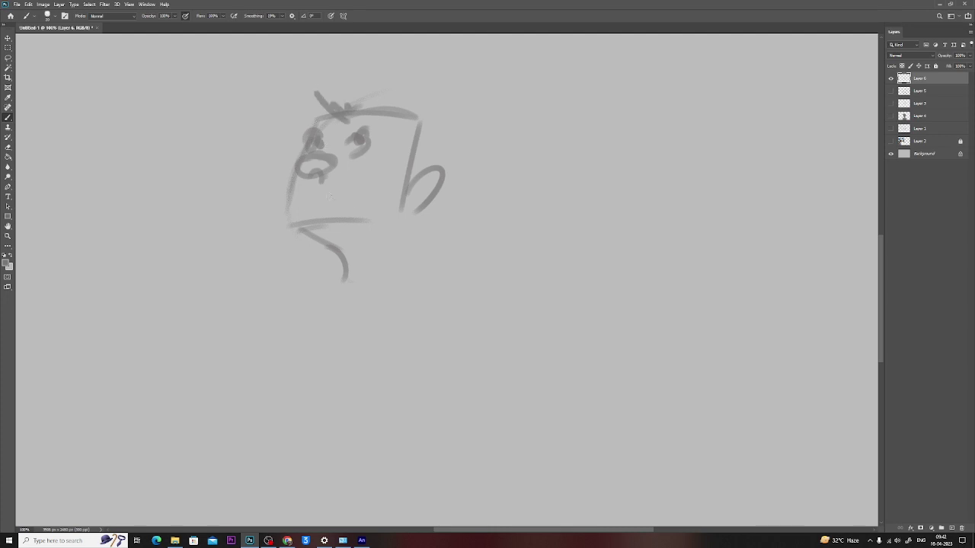
mouse_move(303, 200)
mouse_down()
mouse_move(340, 198)
mouse_move(289, 217)
mouse_move(377, 216)
mouse_up()
mouse_move(405, 177)
mouse_down()
mouse_move(392, 212)
mouse_move(411, 178)
mouse_move(407, 259)
mouse_up()
drag(341, 272, 402, 276)
mouse_move(337, 268)
mouse_down()
mouse_move(314, 283)
mouse_move(335, 270)
mouse_up()
Step: Add shoulders, a dot below the chin, and spiky hair strokes
drag(408, 265, 439, 288)
click(376, 310)
mouse_move(379, 114)
mouse_down()
mouse_move(405, 107)
mouse_move(377, 99)
mouse_up()
mouse_move(338, 101)
mouse_down()
mouse_move(349, 76)
mouse_move(315, 108)
mouse_up()
Step: Add a hair tuft, nose and side curve, and darken the doodle's eyes
drag(405, 108, 419, 118)
drag(425, 122, 432, 128)
mouse_move(416, 143)
mouse_down()
mouse_move(421, 152)
mouse_move(428, 145)
mouse_up()
drag(301, 172, 320, 175)
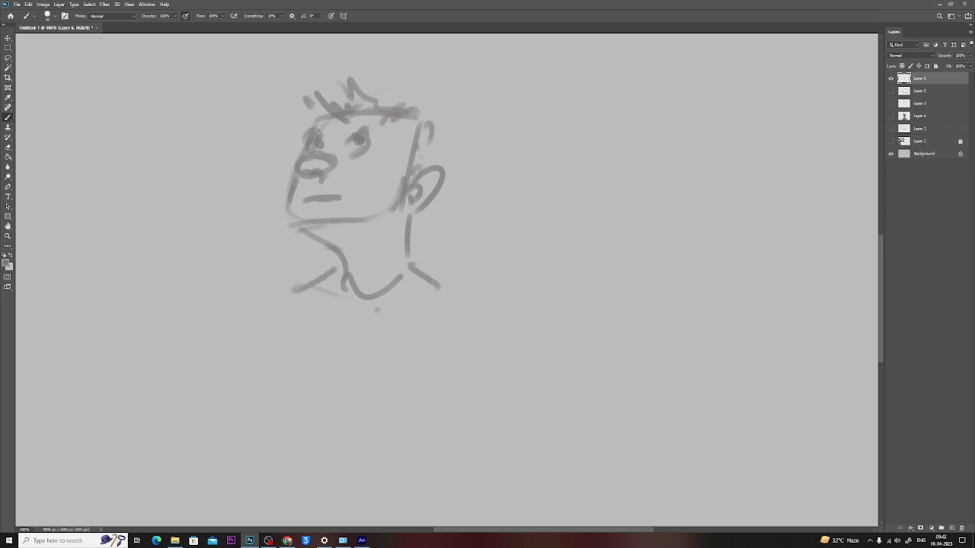
drag(308, 130, 324, 137)
drag(361, 134, 372, 125)
drag(276, 396, 618, 379)
drag(210, 421, 583, 393)
drag(270, 428, 627, 412)
drag(258, 365, 671, 371)
drag(243, 366, 578, 361)
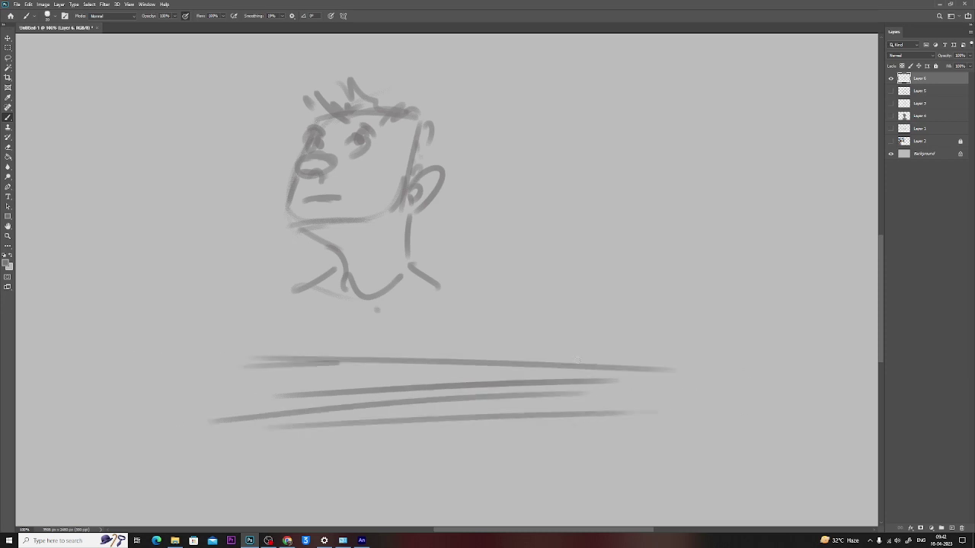
drag(338, 364, 677, 367)
drag(270, 357, 660, 353)
drag(225, 380, 558, 345)
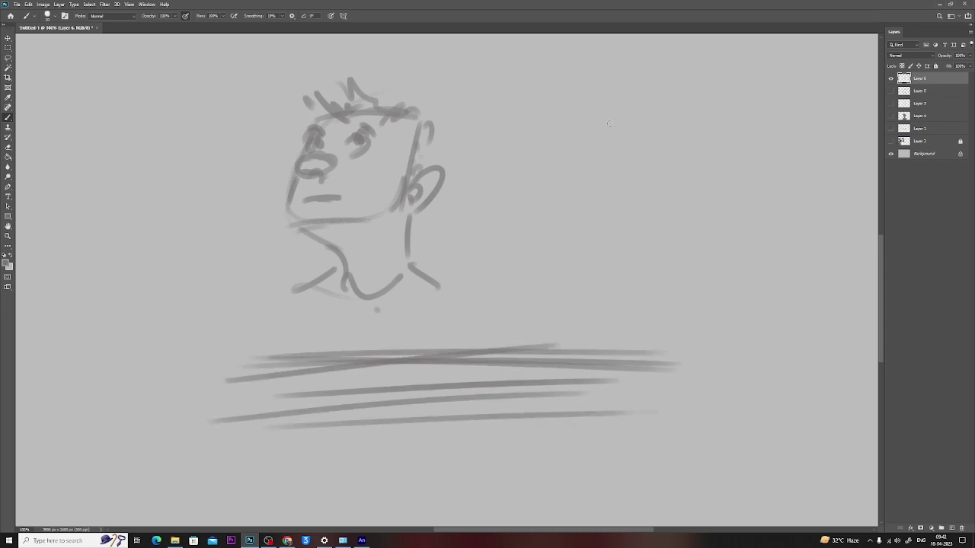
mouse_move(428, 259)
mouse_down()
mouse_move(769, 214)
mouse_move(807, 229)
mouse_up()
drag(309, 365, 790, 285)
mouse_move(268, 373)
mouse_down()
mouse_move(442, 270)
mouse_move(791, 372)
mouse_up()
drag(299, 365, 803, 404)
drag(435, 268, 758, 345)
drag(209, 372, 769, 402)
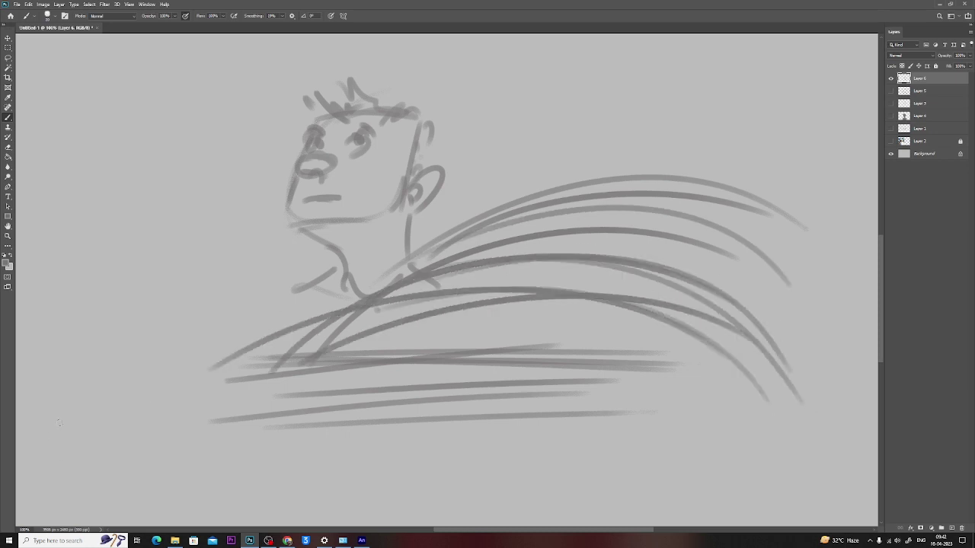
drag(53, 364, 190, 271)
drag(50, 393, 220, 285)
drag(39, 425, 164, 333)
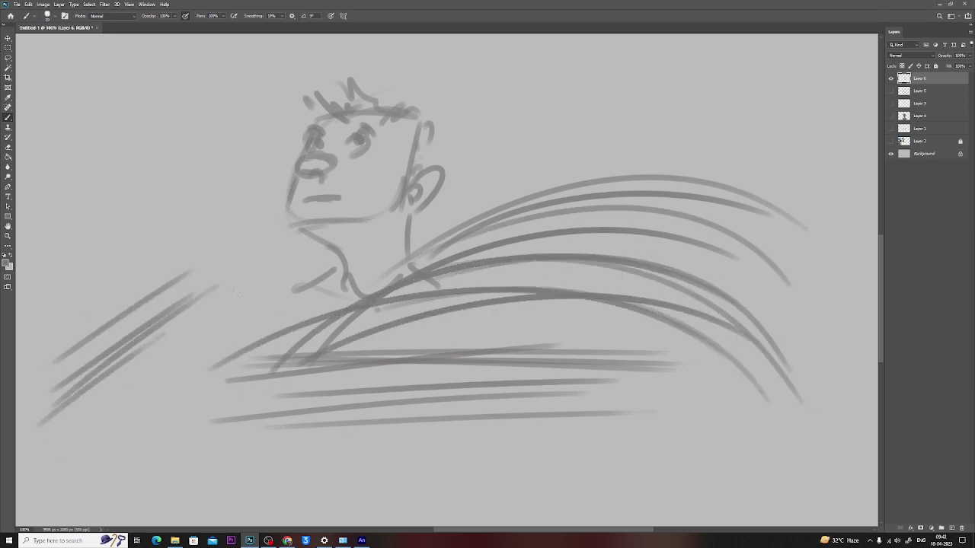
drag(85, 410, 111, 380)
key(bracketleft)
drag(61, 346, 174, 256)
drag(29, 361, 187, 239)
drag(45, 344, 195, 227)
drag(46, 315, 212, 201)
drag(47, 313, 200, 195)
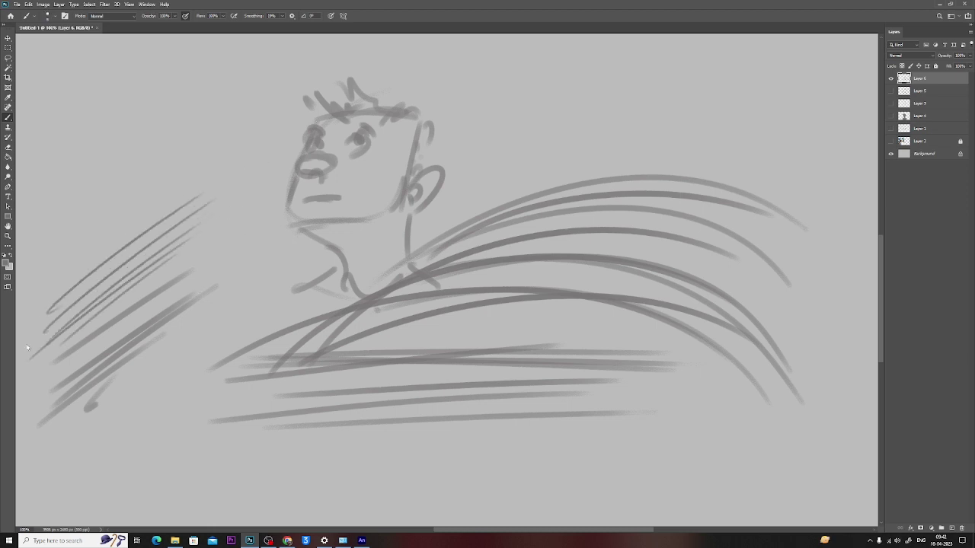
drag(15, 354, 203, 215)
drag(15, 391, 186, 263)
drag(32, 408, 140, 316)
drag(29, 427, 262, 233)
drag(59, 437, 248, 299)
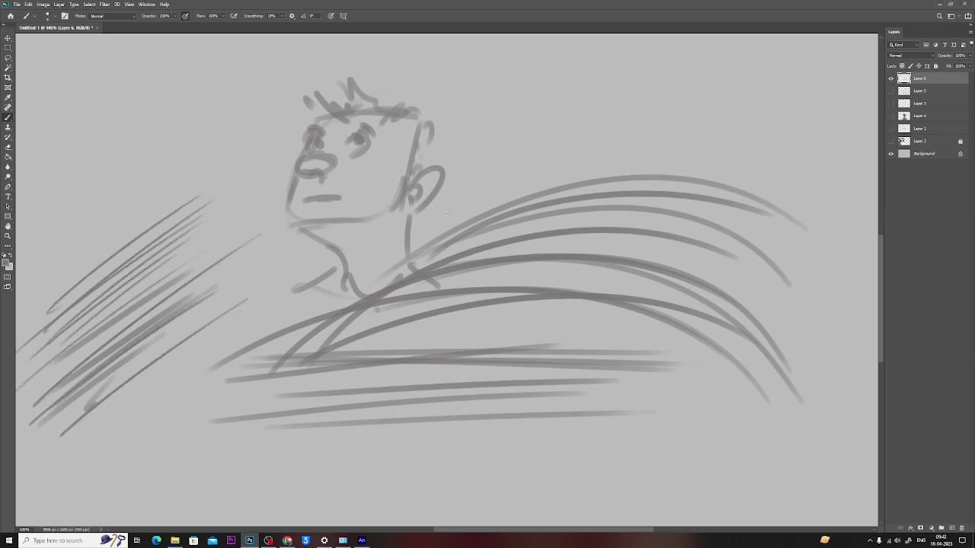
mouse_move(445, 214)
mouse_down()
mouse_move(740, 228)
mouse_move(461, 245)
mouse_move(461, 332)
mouse_move(533, 168)
mouse_move(449, 335)
mouse_move(533, 267)
mouse_move(589, 446)
mouse_move(641, 405)
mouse_up()
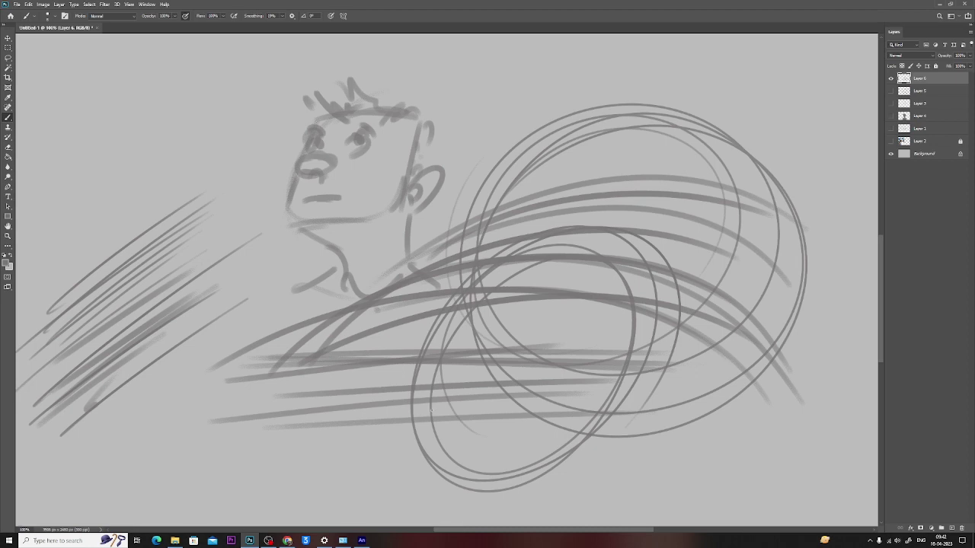
key(ctrl+z)
key(ctrl+z)
key(ctrl+z)
key(ctrl+z)
key(ctrl+z)
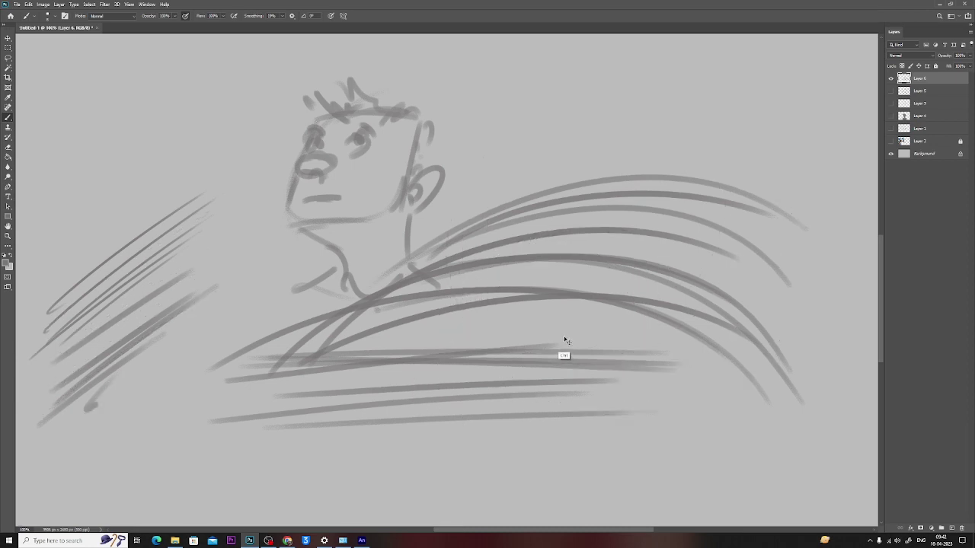
key(ctrl+z)
key(ctrl+z)
key(ctrl+z)
key(ctrl+z)
key(ctrl+z)
key(ctrl+z)
key(ctrl+z)
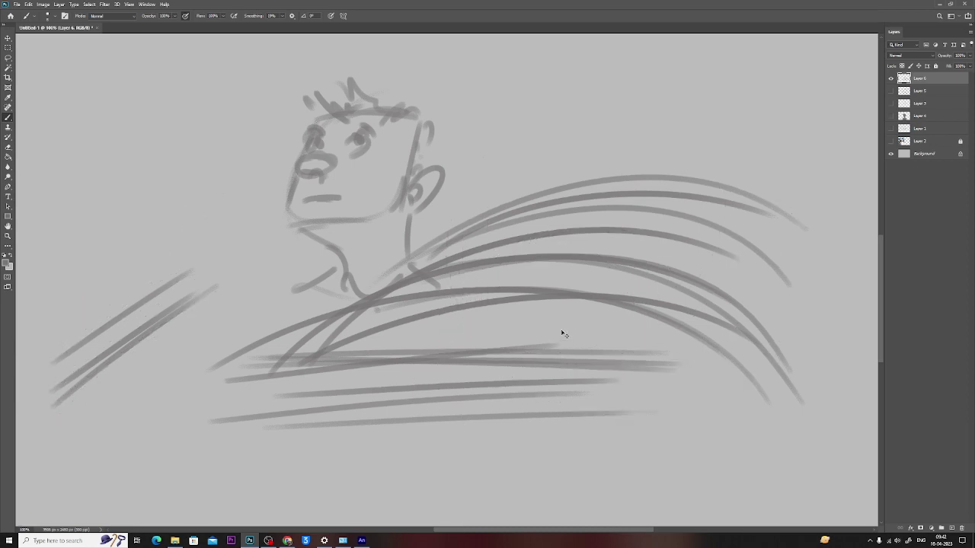
key(ctrl+z)
key(ctrl+z)
key(ctrl+z)
key(ctrl+z)
key(ctrl+z)
key(ctrl+z)
key(ctrl+z)
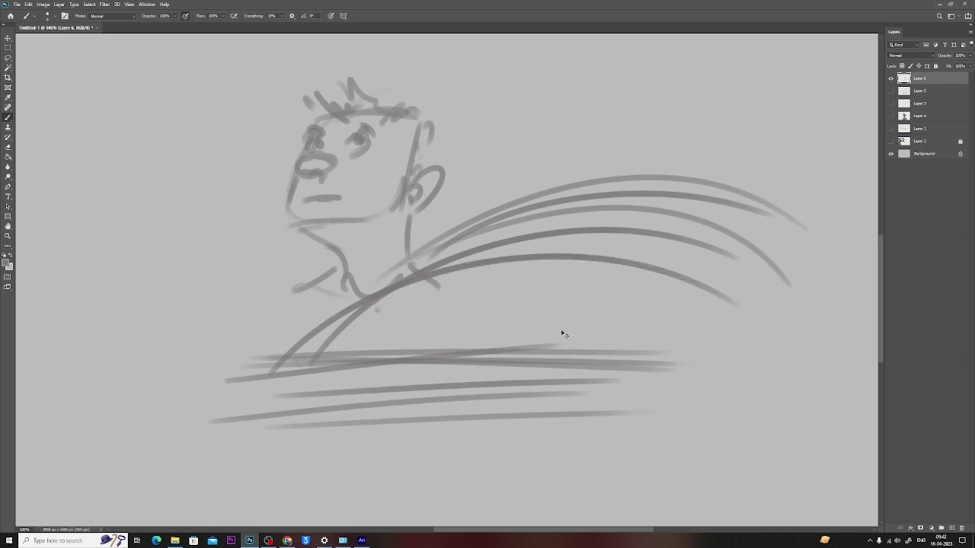
key(ctrl+z)
key(ctrl+z)
key(ctrl+z)
key(ctrl+z)
key(ctrl+z)
key(ctrl+z)
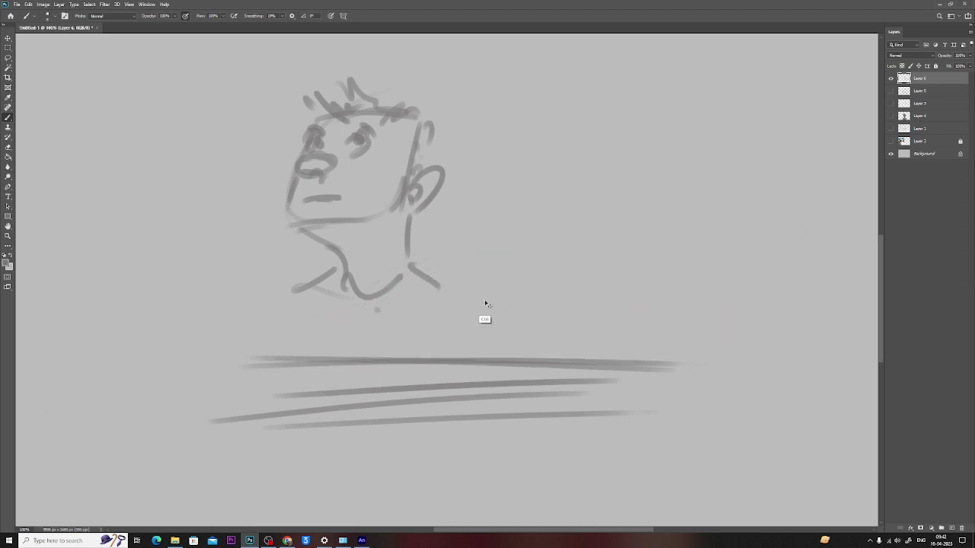
key(ctrl+z)
key(ctrl+z)
key(ctrl+z)
key(ctrl+z)
key(ctrl+z)
key(ctrl+z)
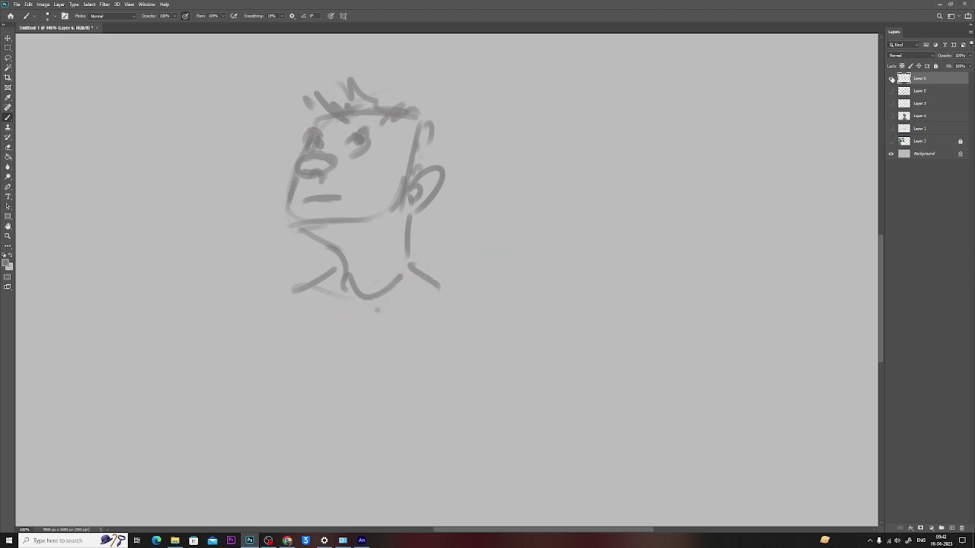
Step: Hide the doodle (Layer 6) and construction sketch (Layer 5), and show the mustached portrait (Layer 3)
click(891, 79)
click(891, 91)
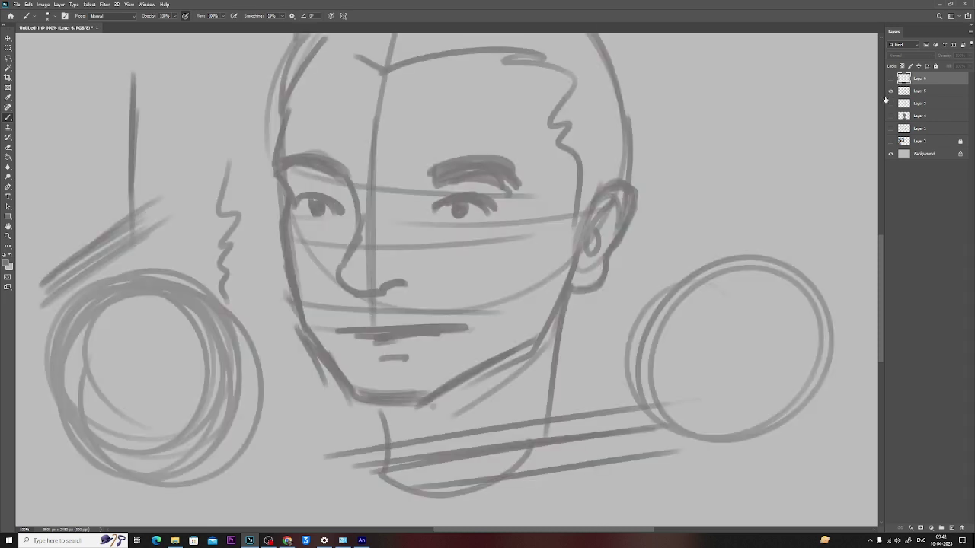
click(891, 91)
click(891, 103)
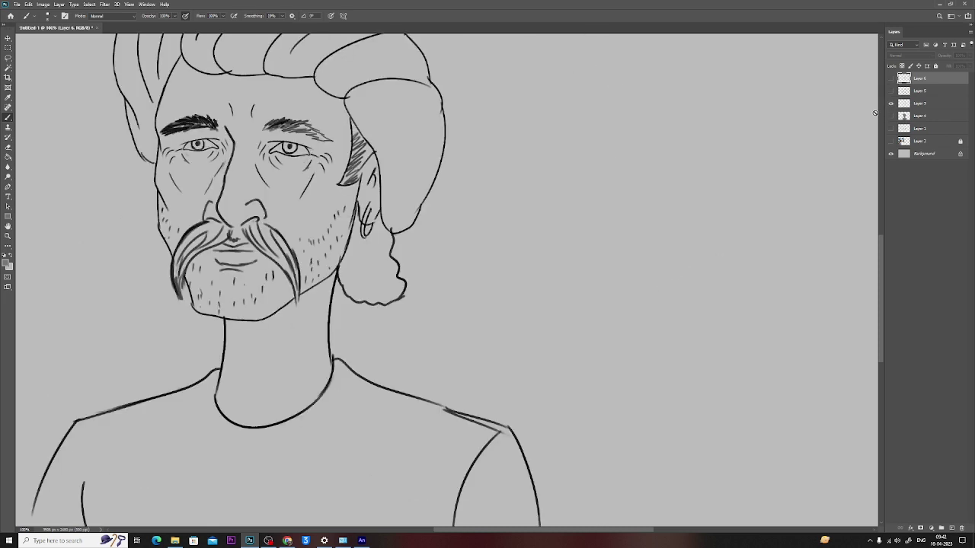
key(ctrl+minus)
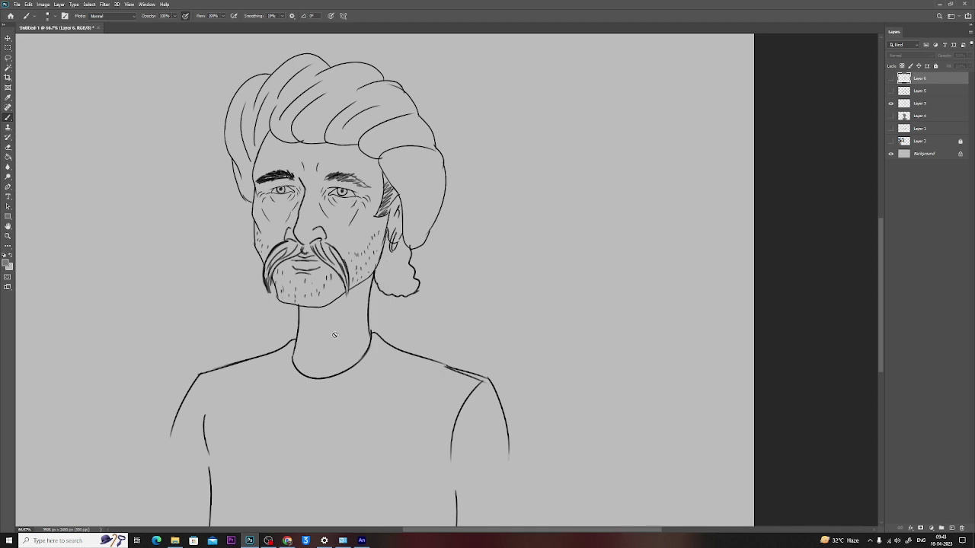
key(z)
scroll(309, 224, up, 2)
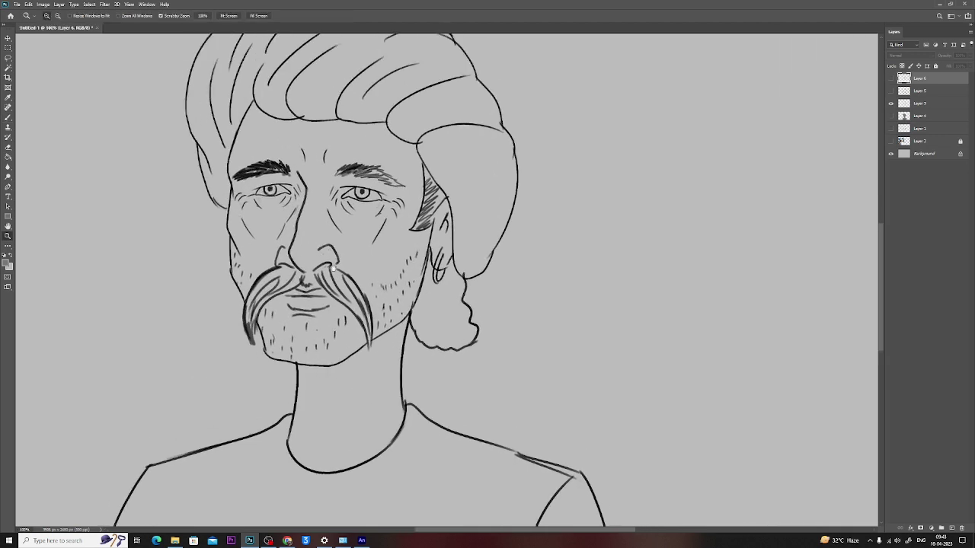